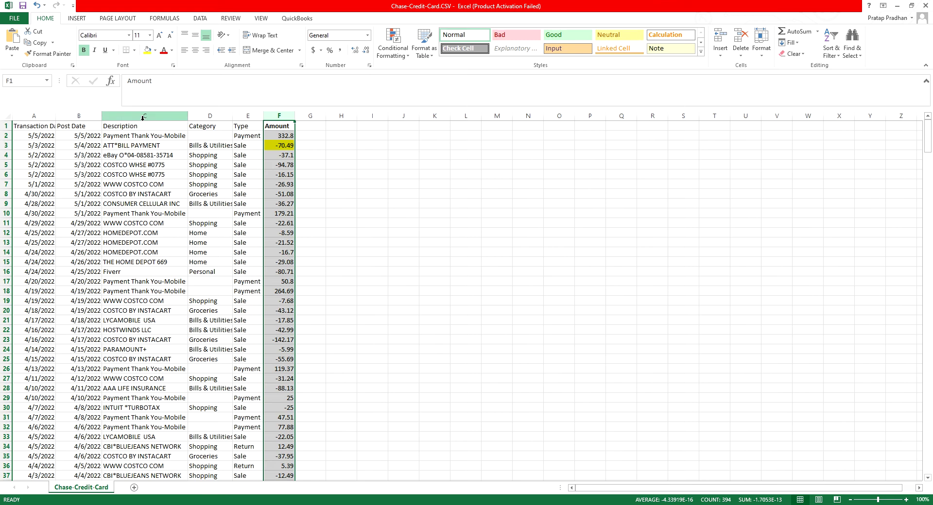
Examine the Description and Transaction Date columns and the highlighted amount of the ATT bill payment in row 3.
click(141, 116)
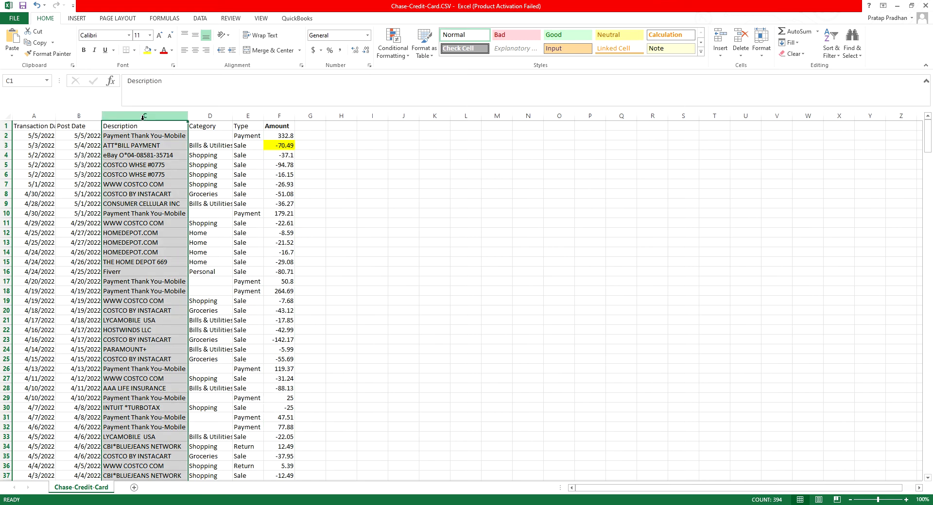
click(33, 115)
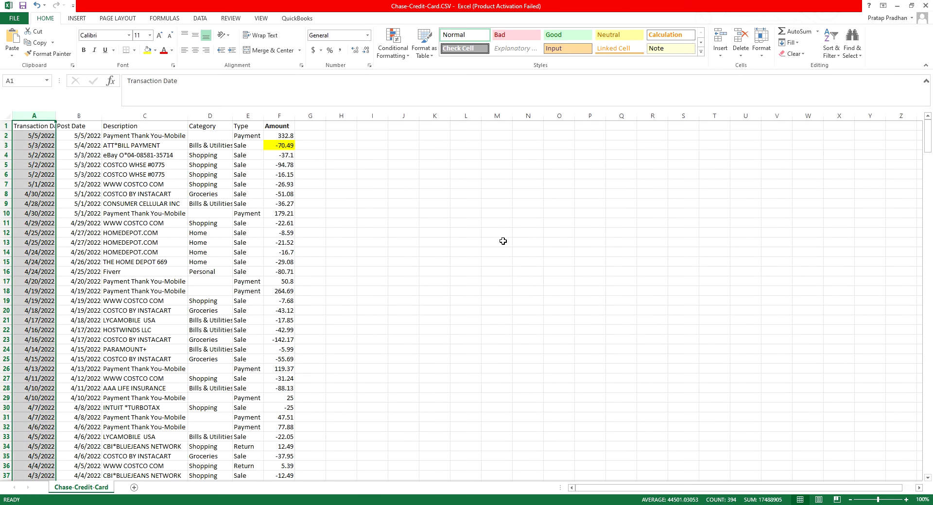
click(402, 263)
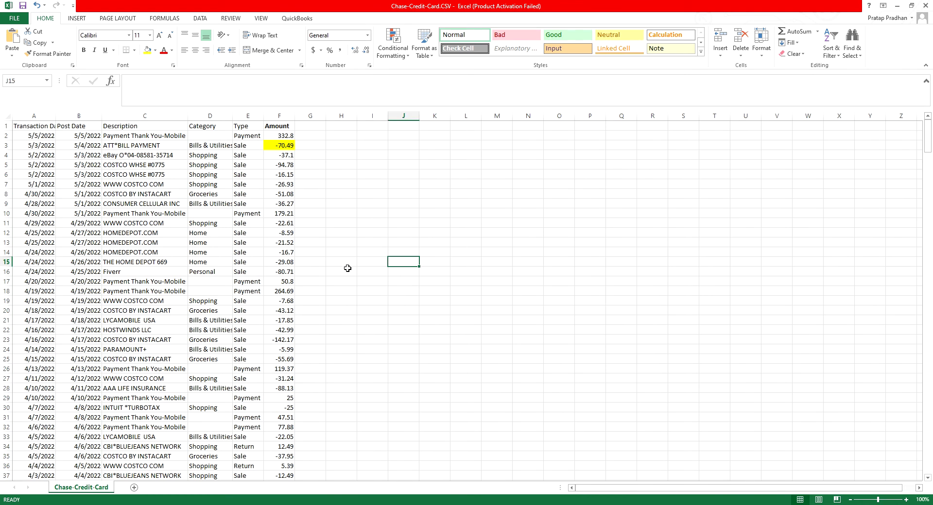
click(117, 146)
click(282, 146)
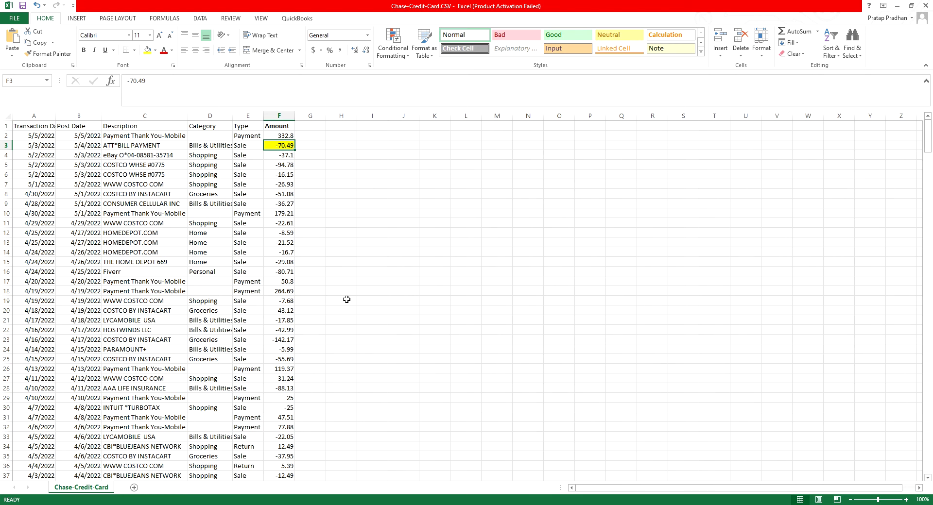
Enter the note "business23.84 and personal 23.84" in cell H44, beside the 3/28/2022 WWW COSTCO COM transaction.
scroll(346, 299, down, 4)
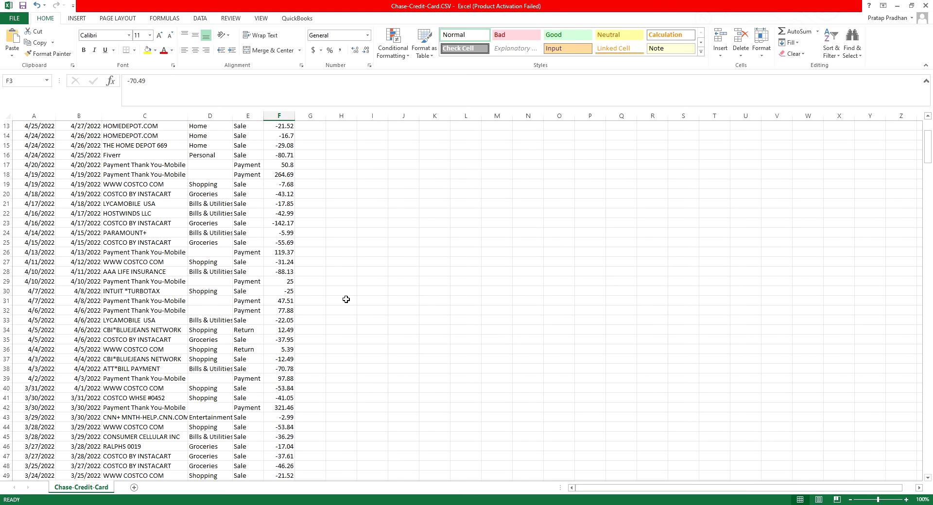
scroll(346, 299, down, 4)
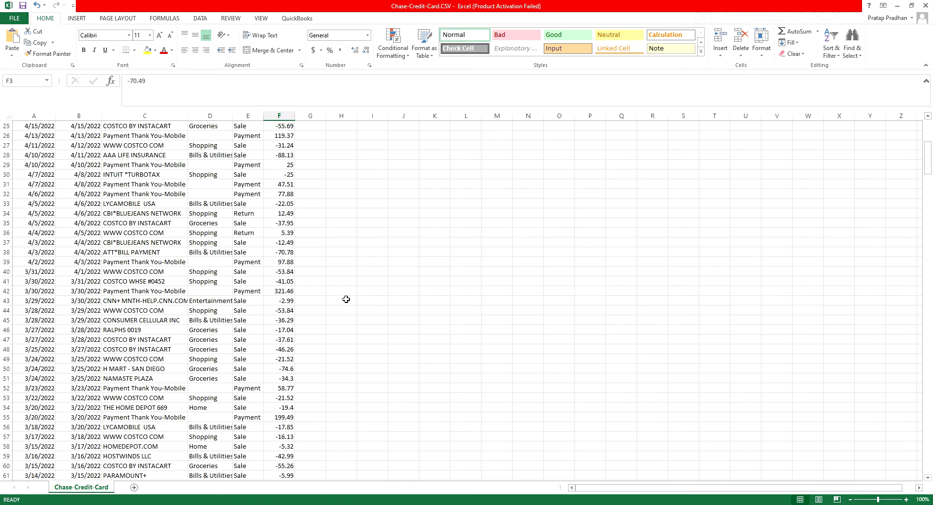
scroll(346, 299, down, 1)
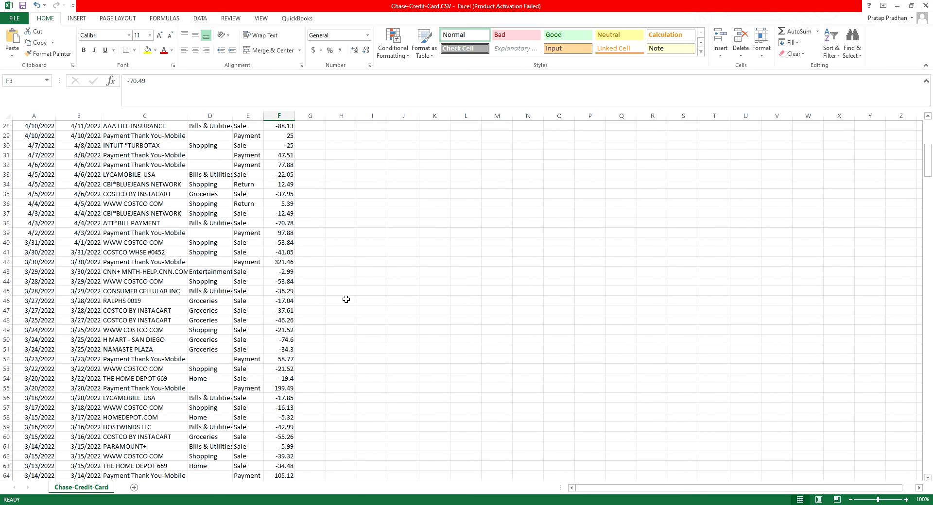
scroll(346, 299, down, 3)
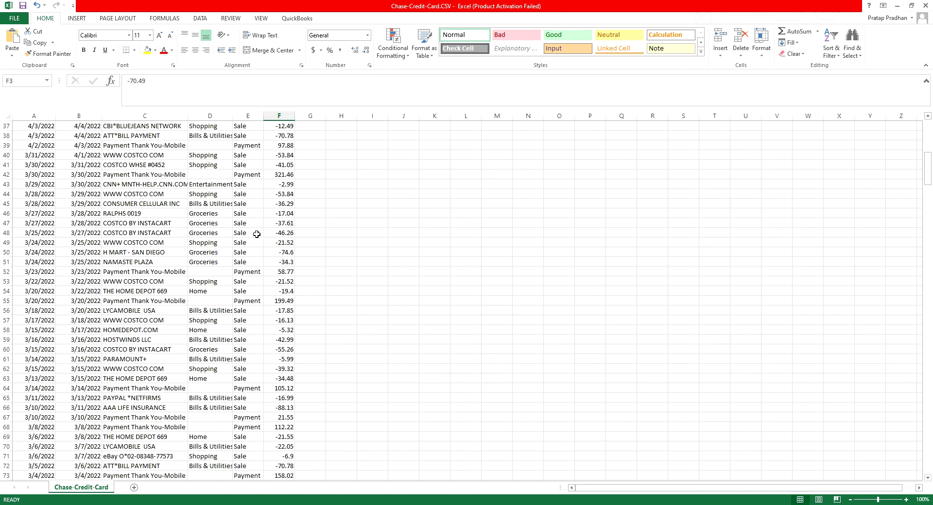
click(278, 194)
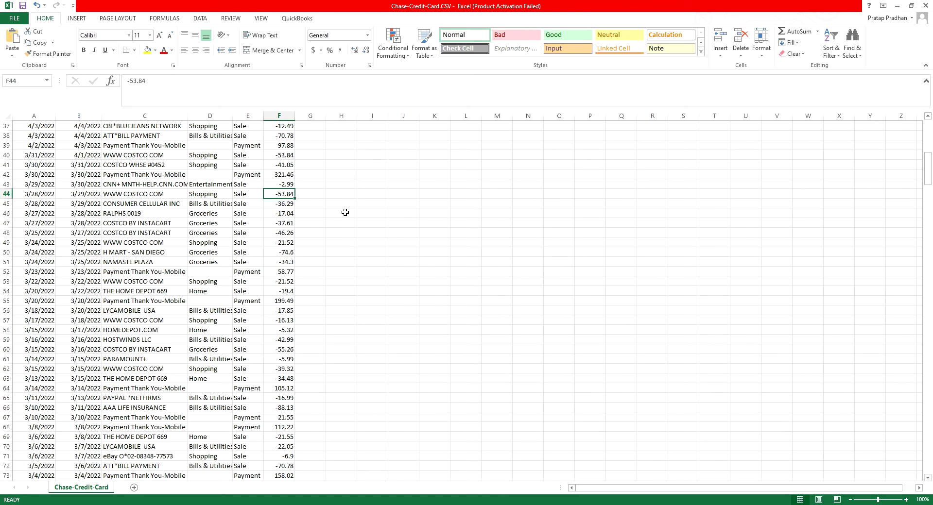
click(330, 192)
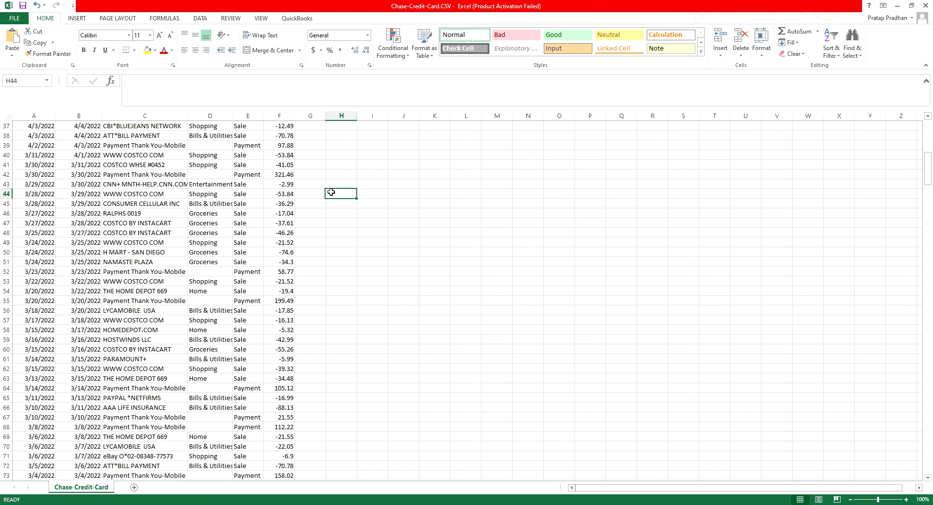
text(busij)
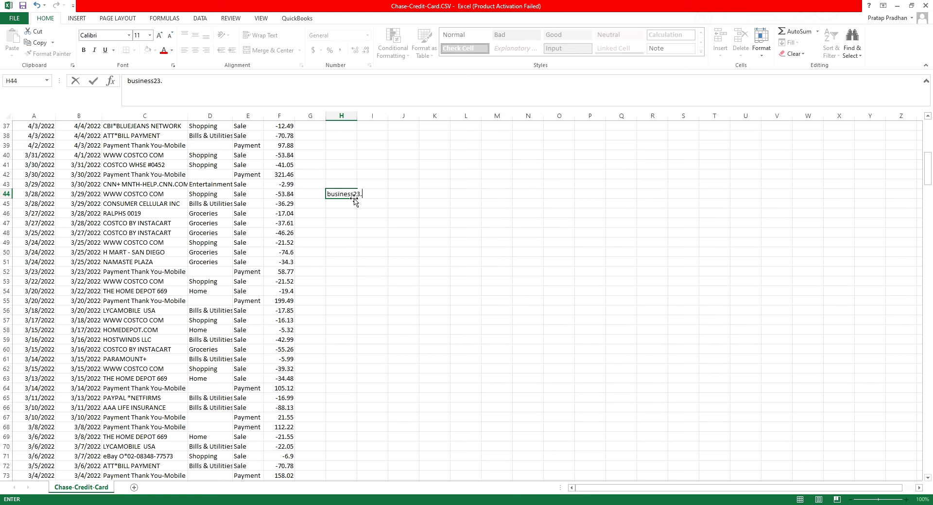
text(4 and personal 23.84)
key(Return)
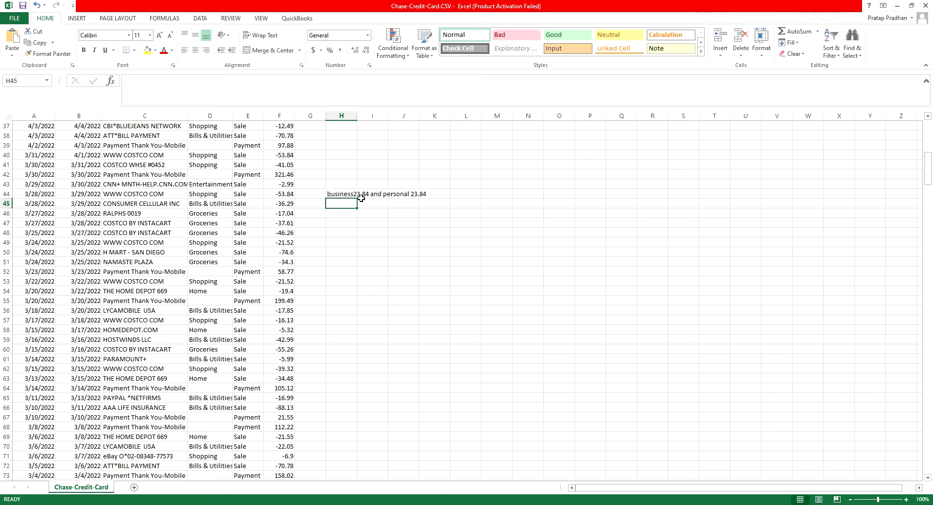
Correct the personal share in the H44 note to 30.0.
click(341, 194)
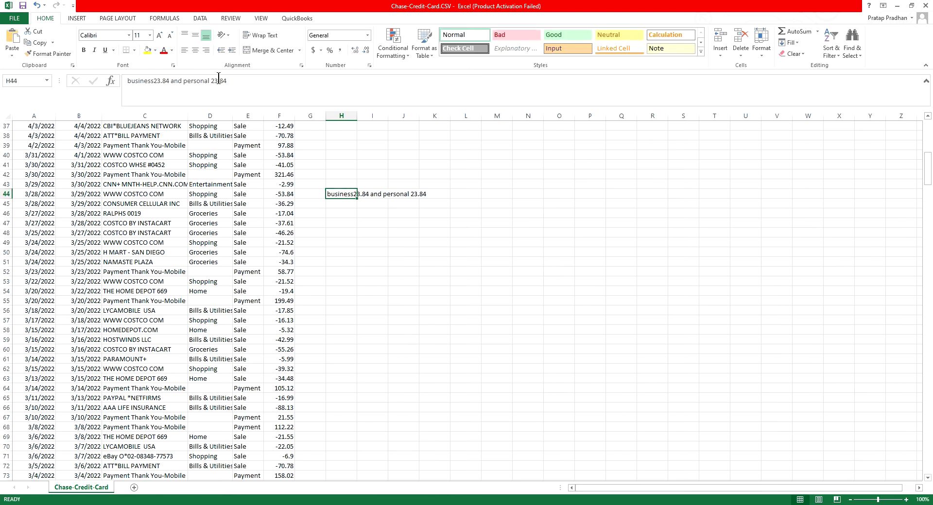
click(245, 83)
key(BackSpace)
key(BackSpace)
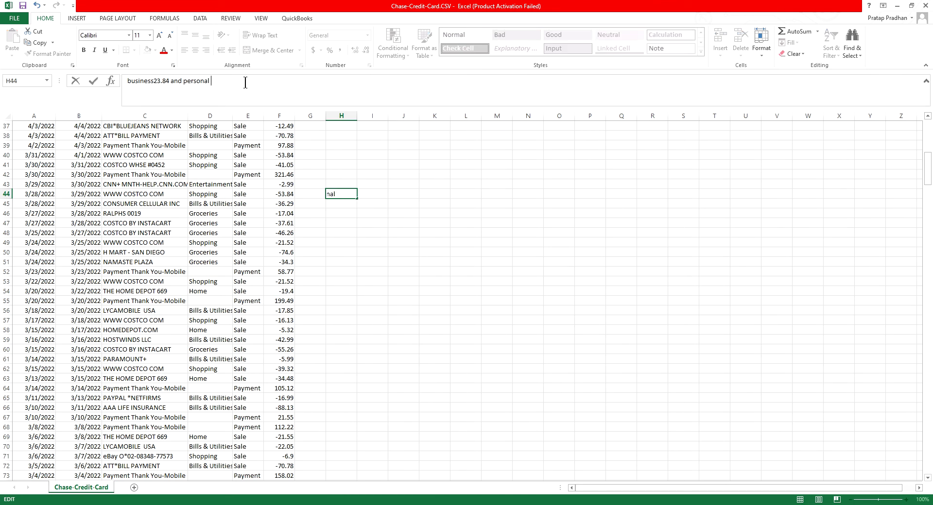
text(30.0)
key(Return)
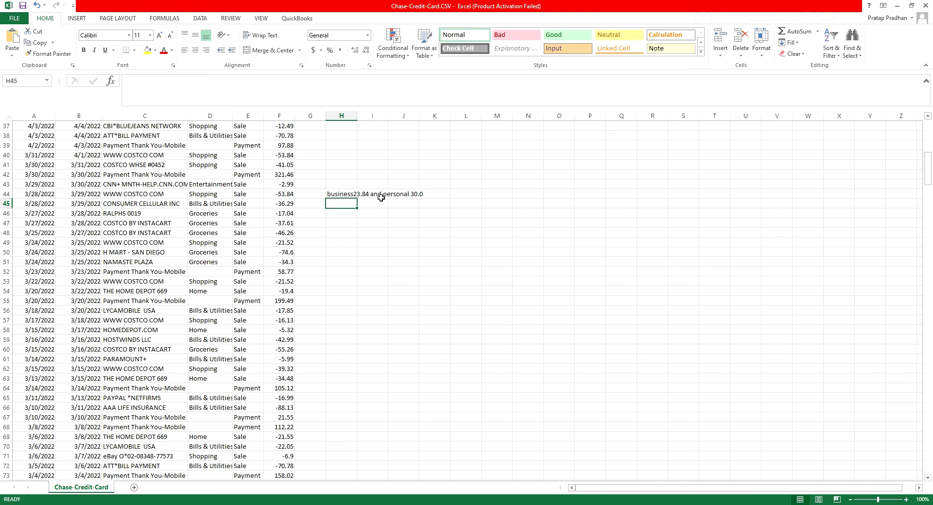
Set the amount of the WWW COSTCO COM transaction in cell F44 to -23.84.
click(282, 197)
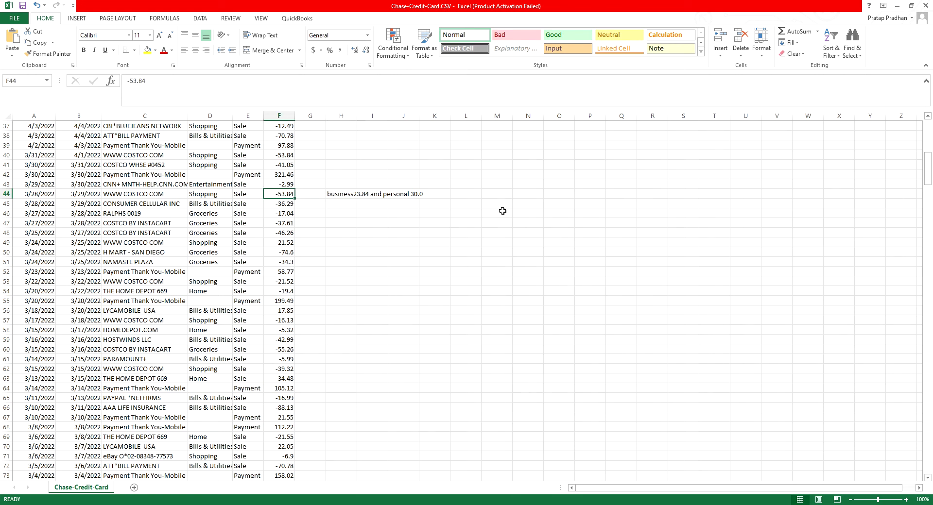
text(-23.84)
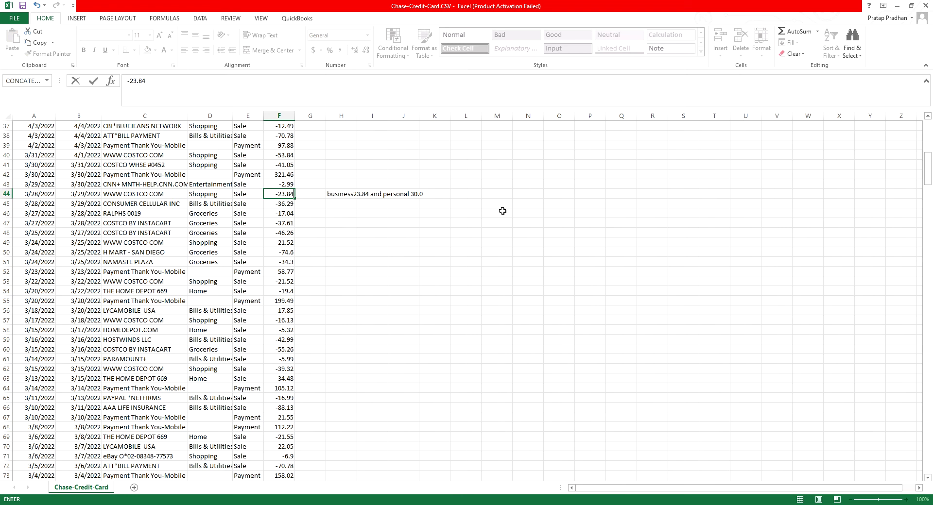
click(396, 231)
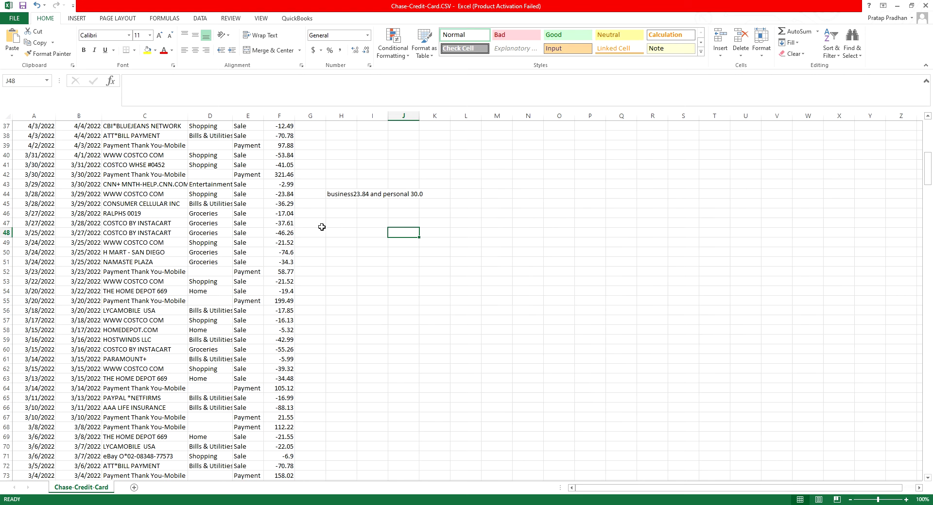
Fill the amount cell F44 and the note range H44:K44 with yellow.
click(287, 195)
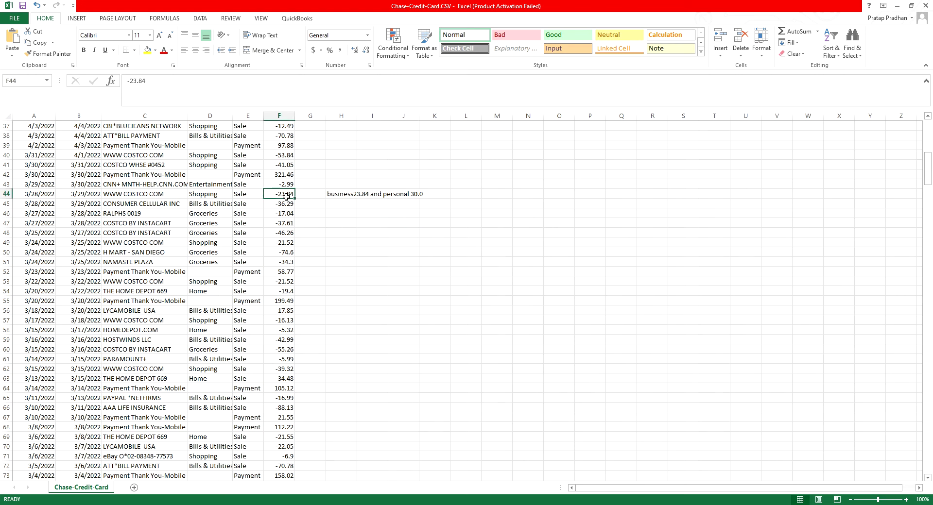
click(149, 51)
click(336, 194)
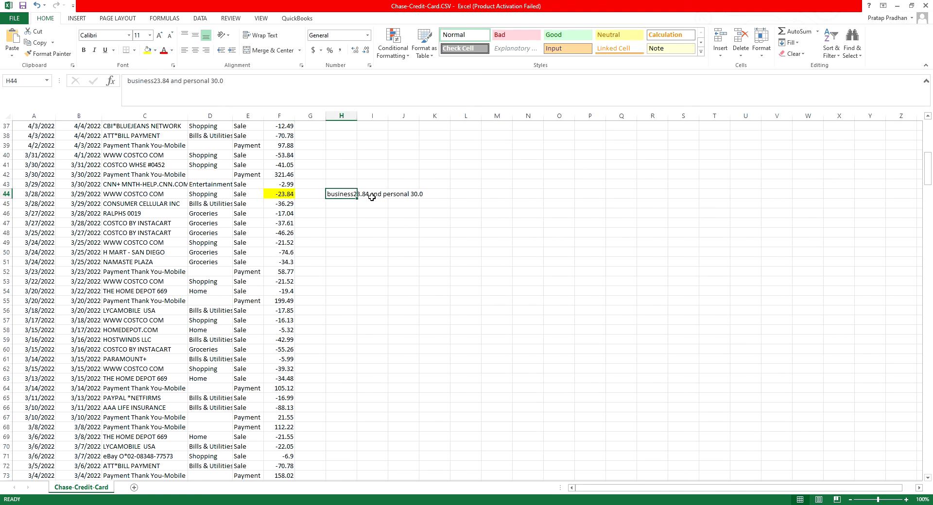
shift+click(429, 192)
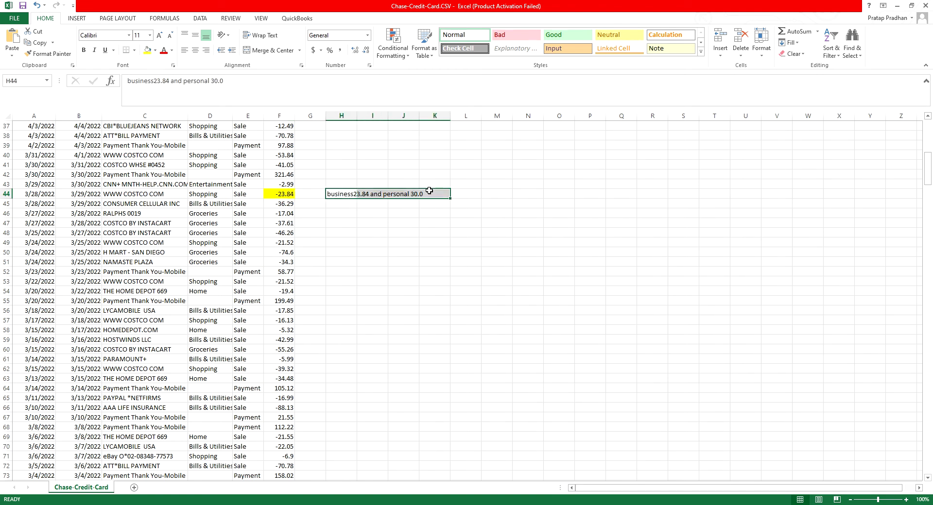
click(148, 50)
click(367, 240)
Insert a space between "business" and 23.84 in the H44 note.
click(331, 194)
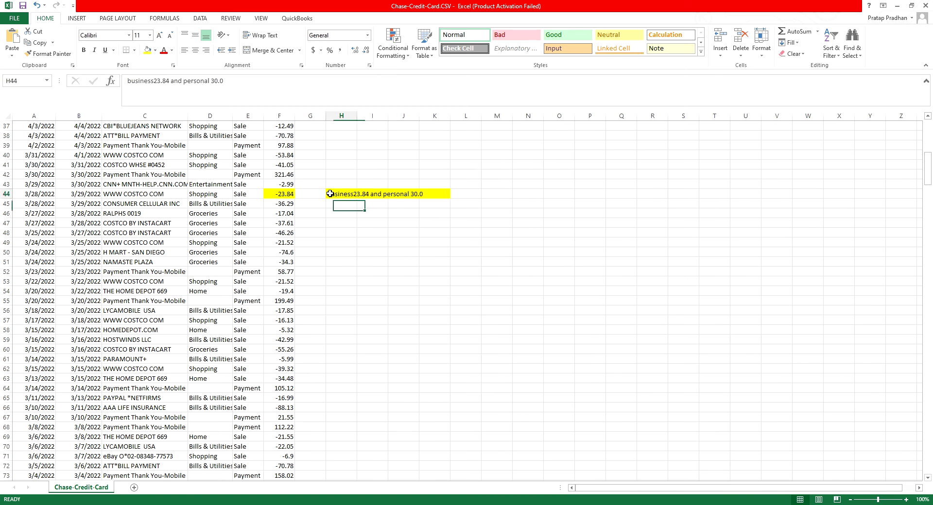
click(153, 81)
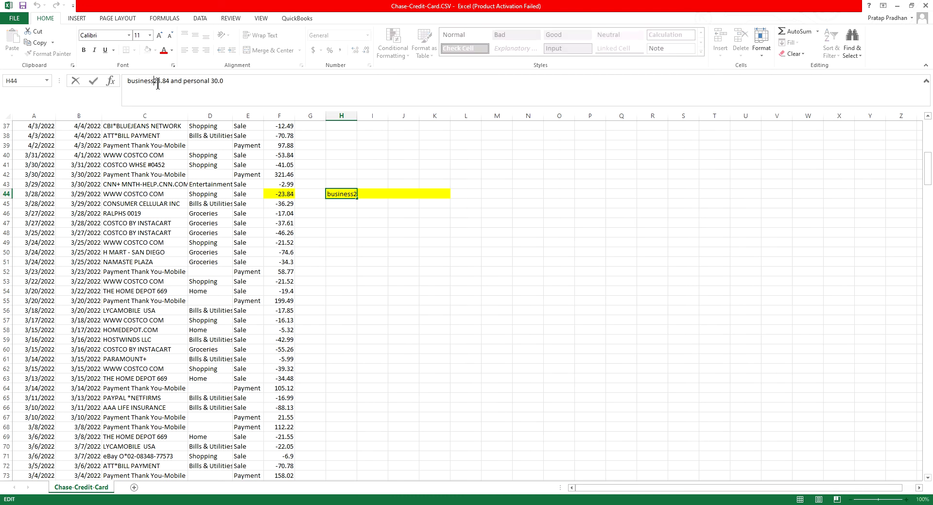
click(378, 229)
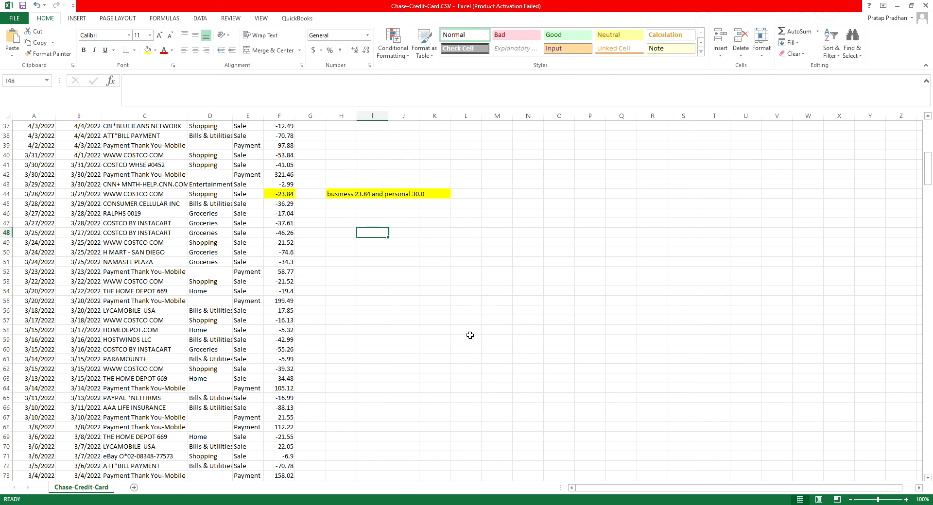
Save the Chase-Credit-Card file, keeping the CSV (comma delimited) format.
click(16, 23)
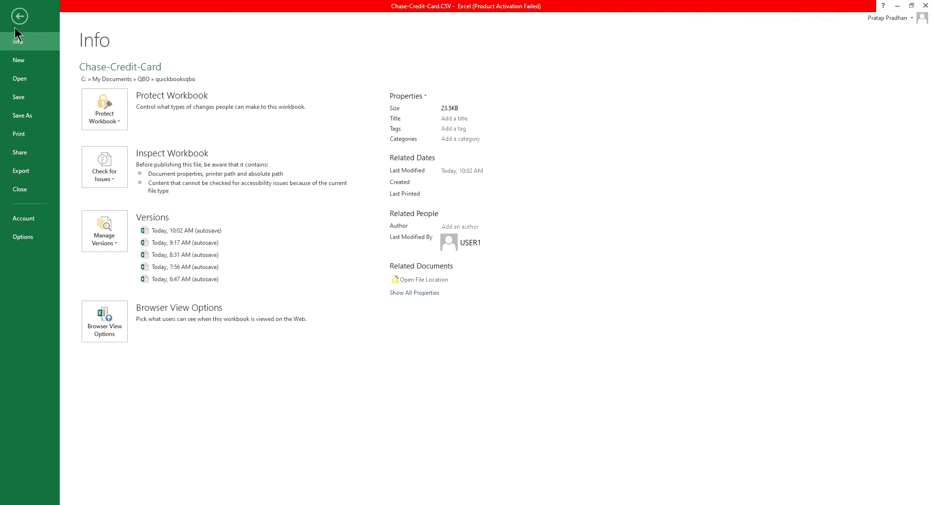
click(26, 97)
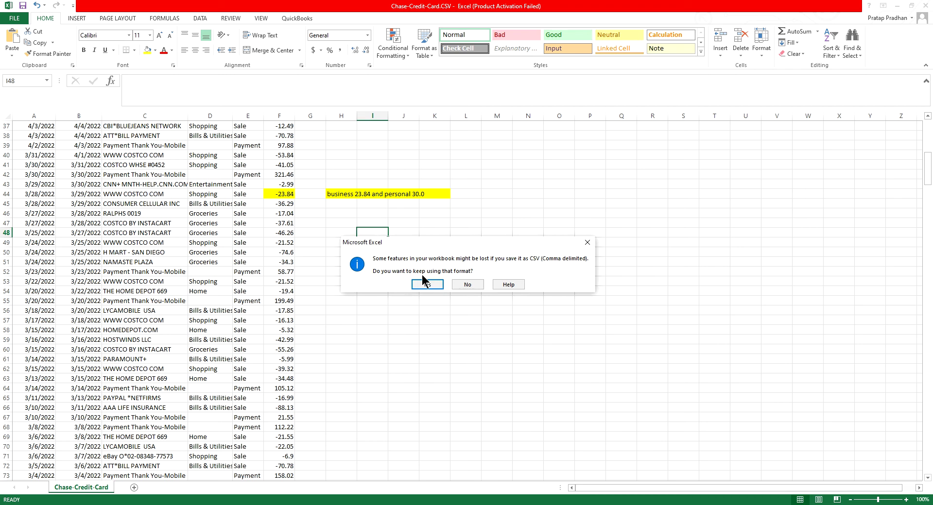
click(425, 285)
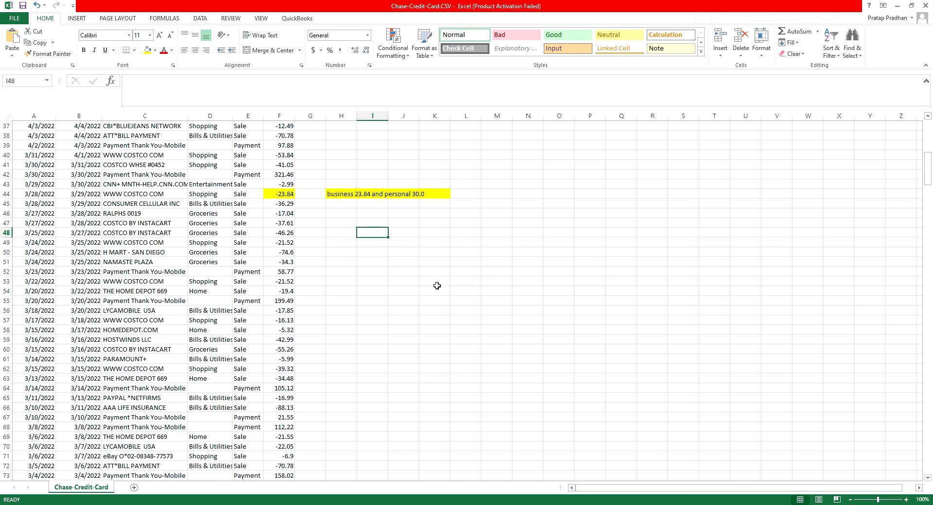
Switch to QuickBooks Online in the browser and open the chart of accounts.
click(896, 6)
click(80, 7)
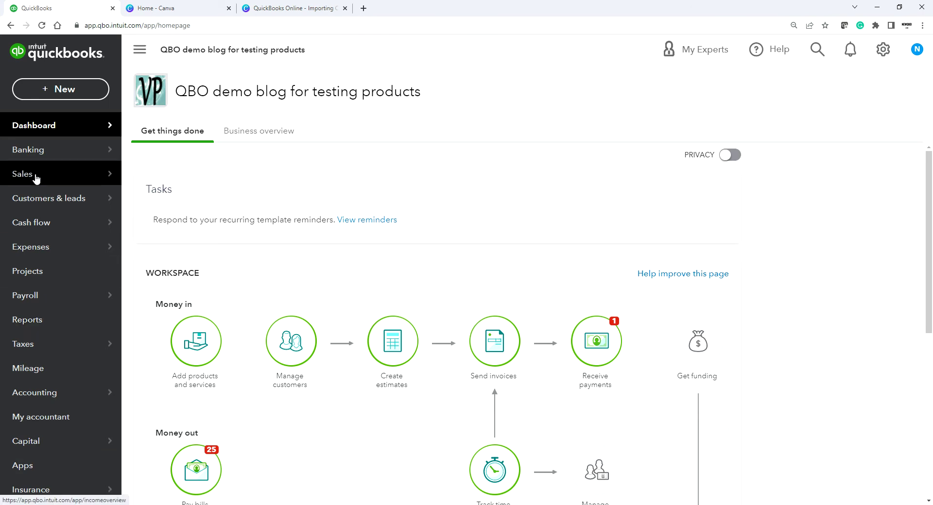
mouse_move(32, 153)
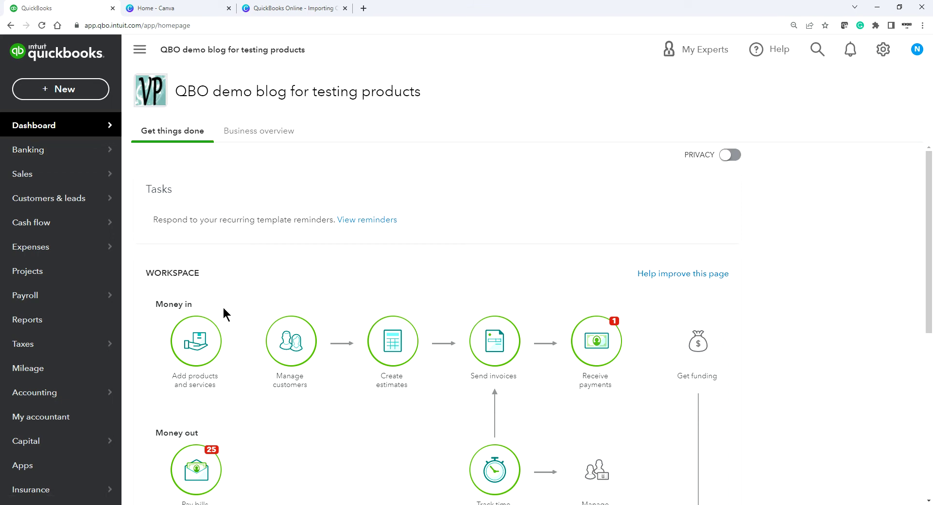
scroll(144, 343, down, 2)
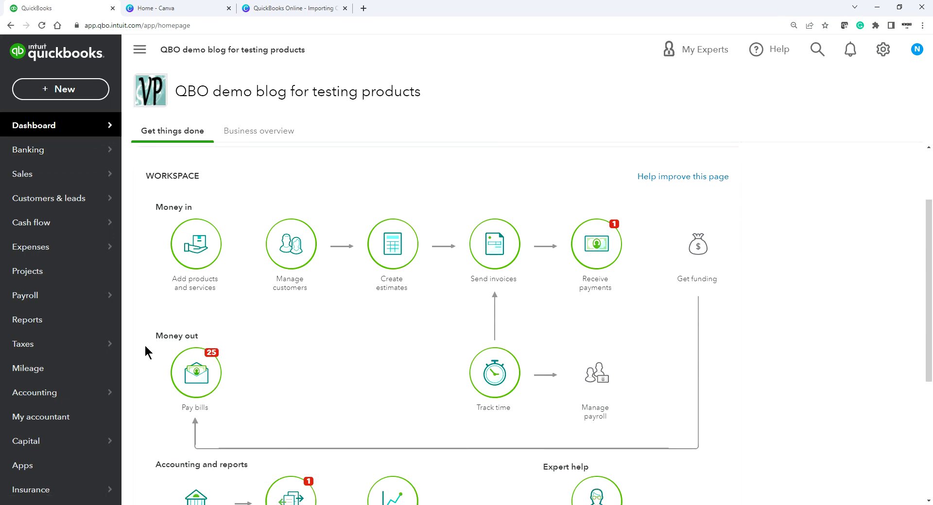
mouse_move(56, 399)
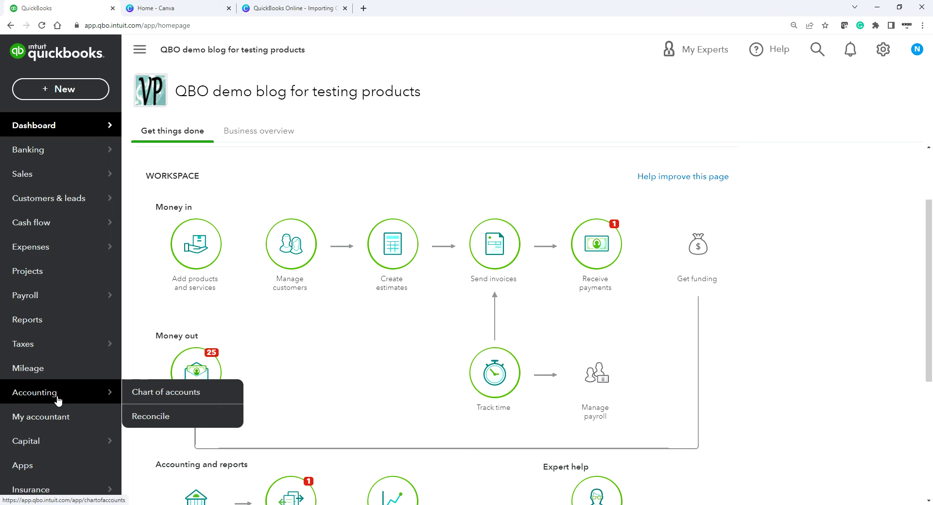
click(148, 392)
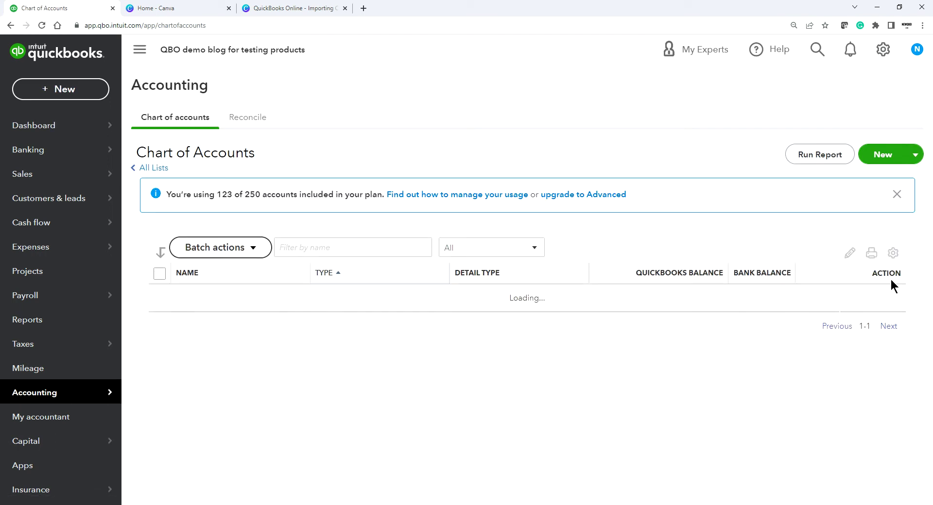
Start a new account of type Bank with the detail type Checking.
click(873, 156)
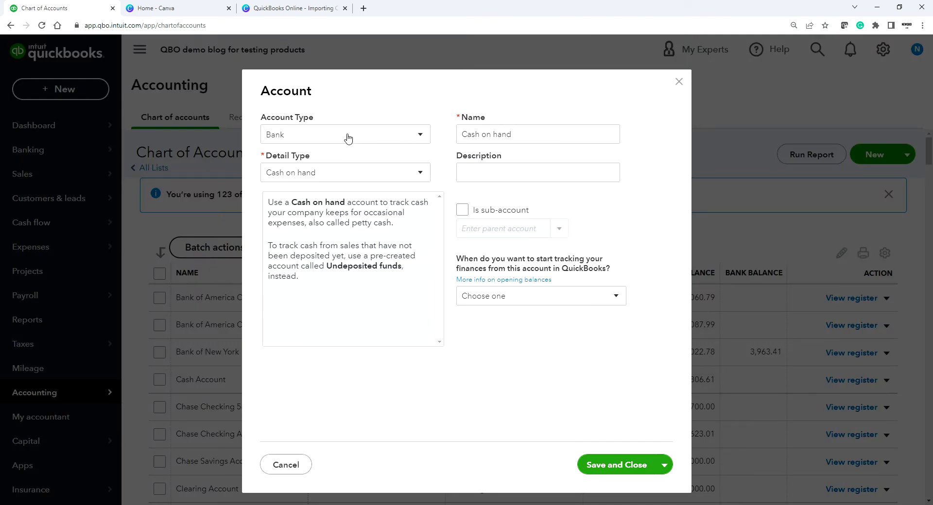
click(420, 173)
click(319, 216)
Name the account "Personal Funds Checking account" and save it.
click(499, 132)
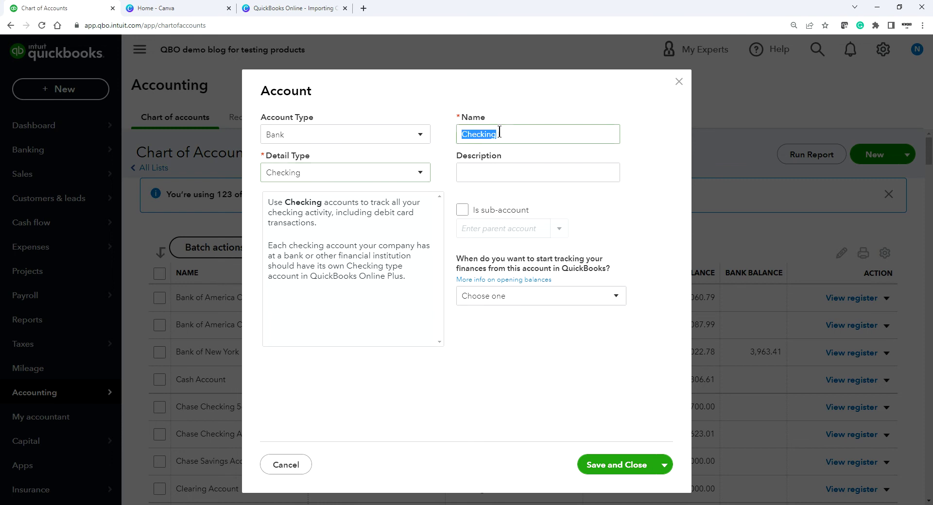
key(BackSpace)
text(Pewr)
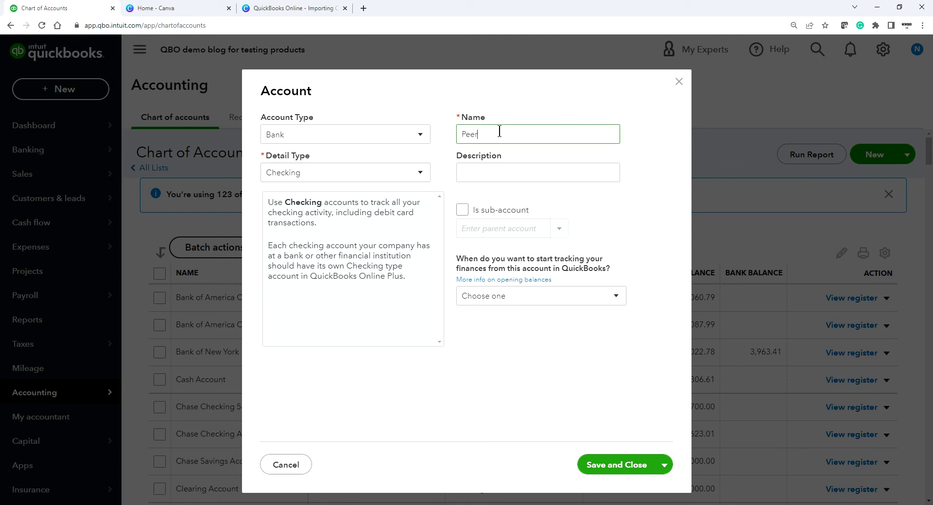
text(onal Funds Checking aacount)
click(558, 134)
key(BackSpace)
text(c)
click(644, 166)
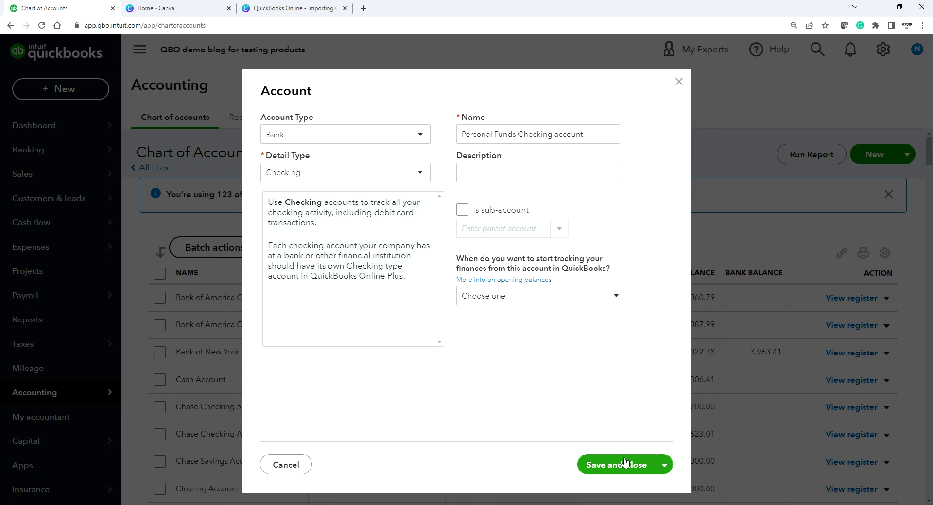
click(610, 465)
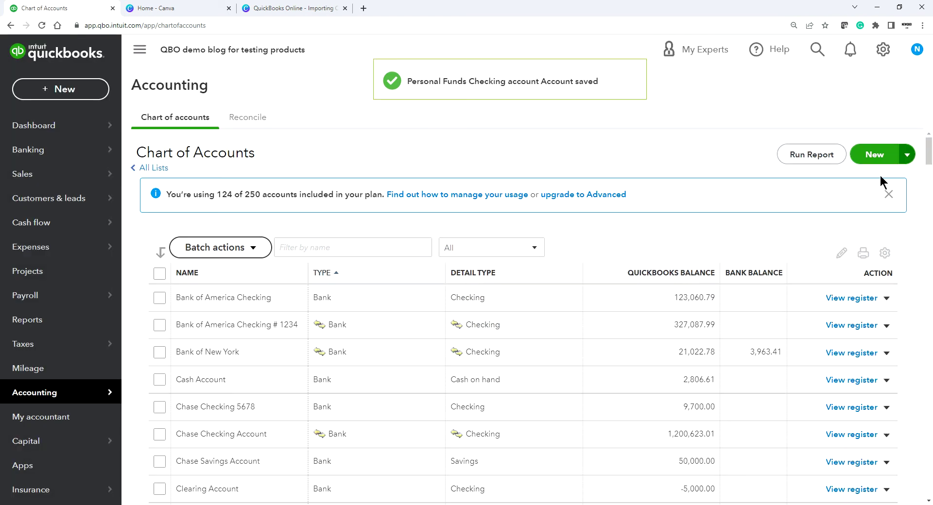
Create a Credit Card type account named "Personal Funds Credit Card account" and save it.
click(873, 154)
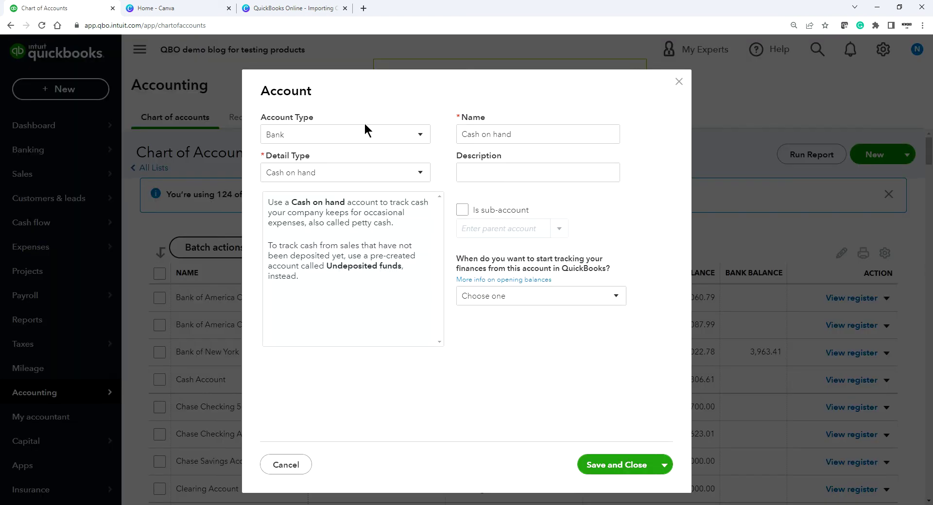
click(419, 134)
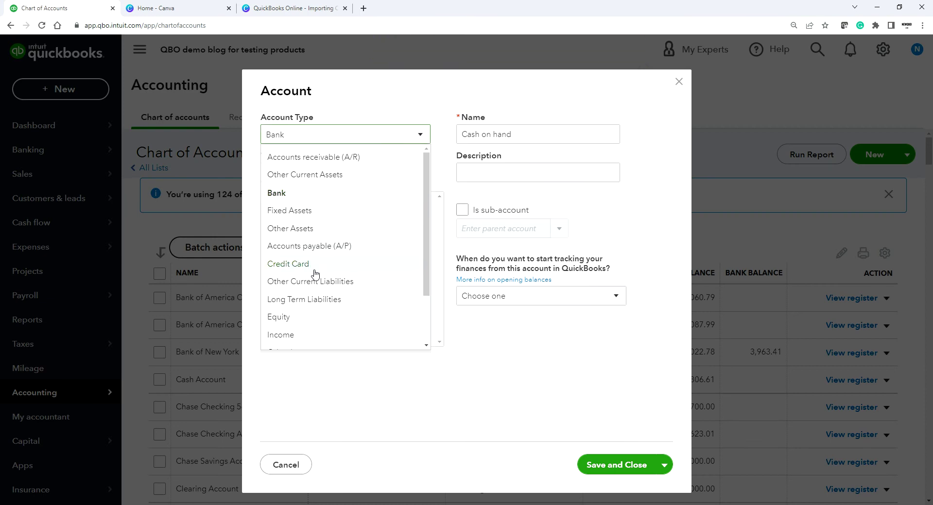
click(275, 263)
click(512, 133)
text(Per)
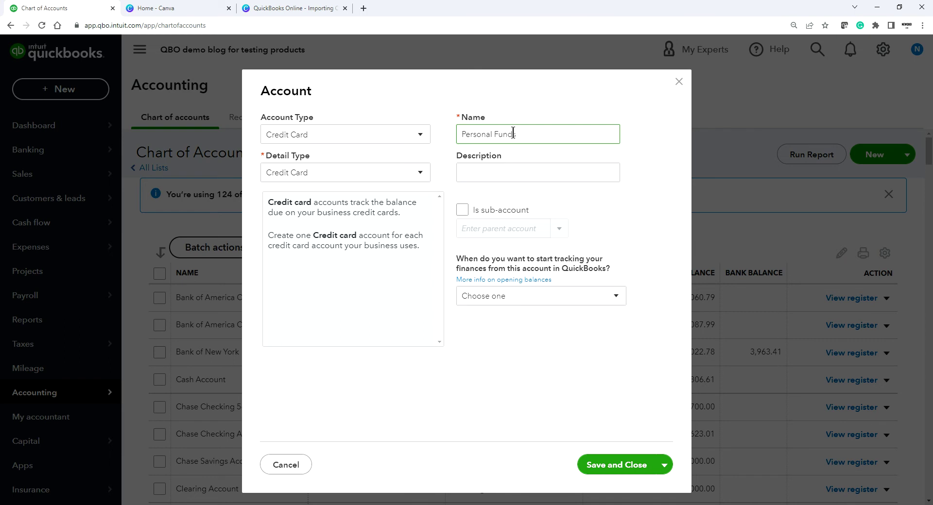
text(sonal Funds Credit Card account)
click(606, 465)
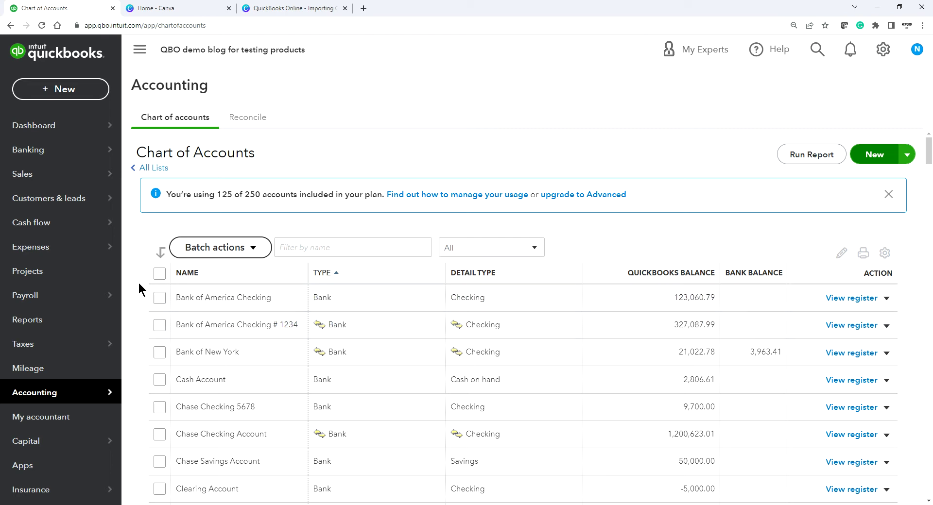
Go to the Banking page and start uploading bank transactions from a file.
mouse_move(51, 154)
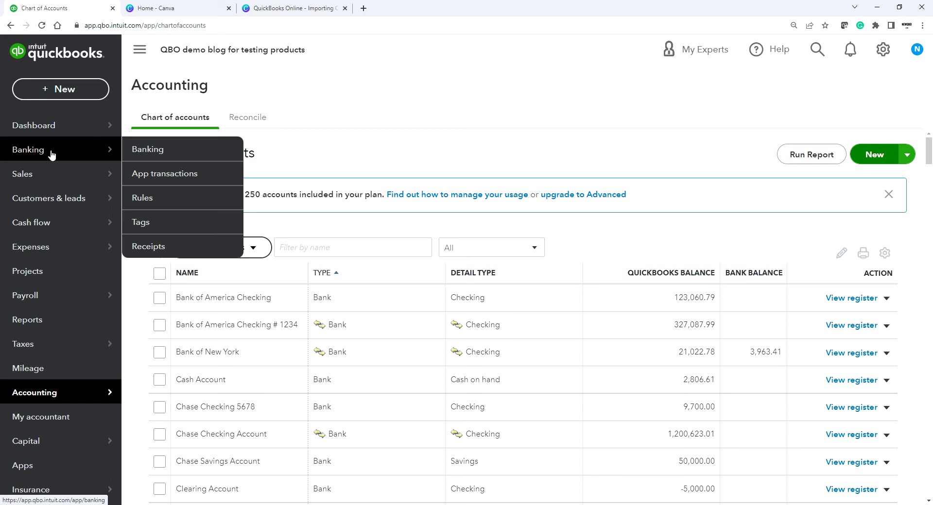
click(152, 152)
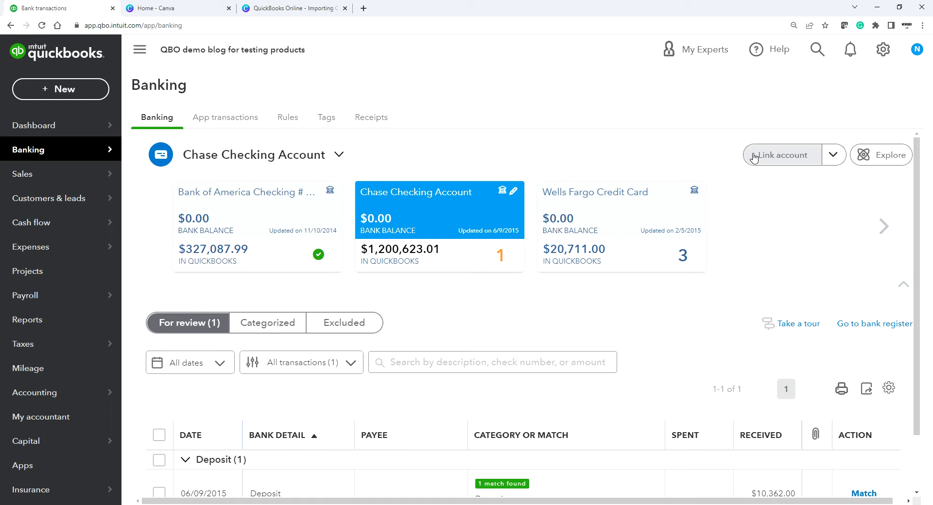
click(832, 155)
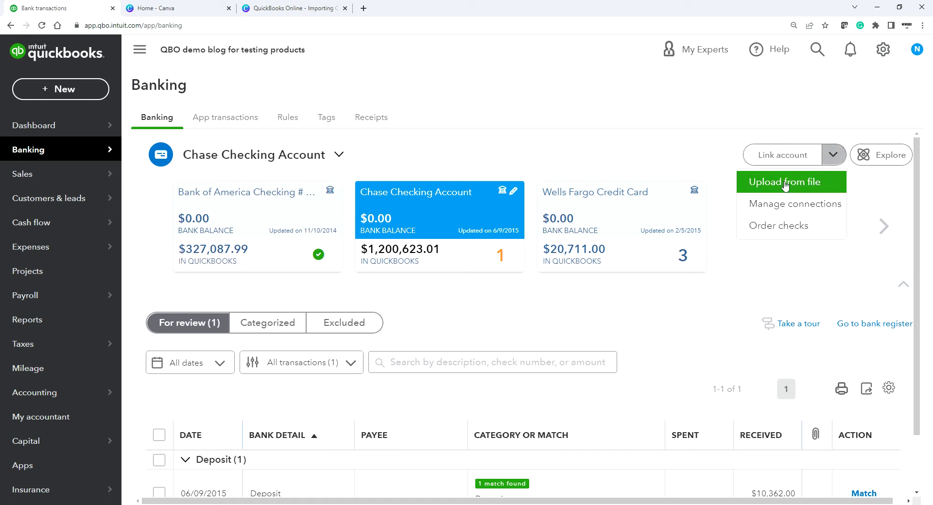
click(833, 155)
click(832, 156)
click(766, 182)
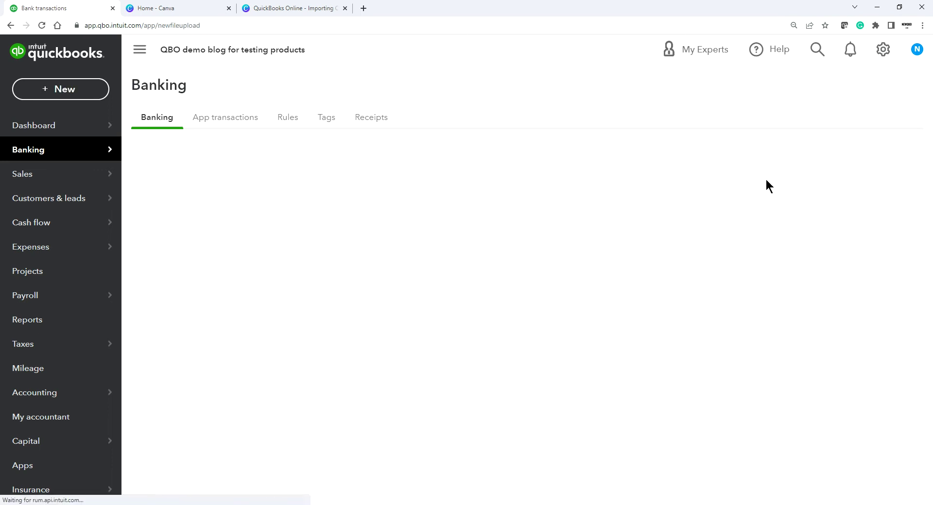
Choose Chase-Credit-Card.CSV as the file to upload and continue to the account selection.
click(381, 373)
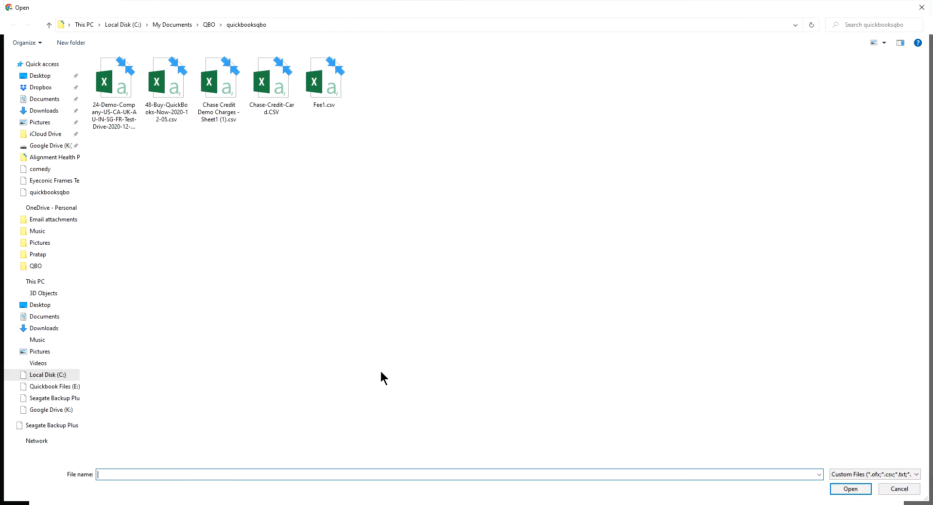
double_click(265, 87)
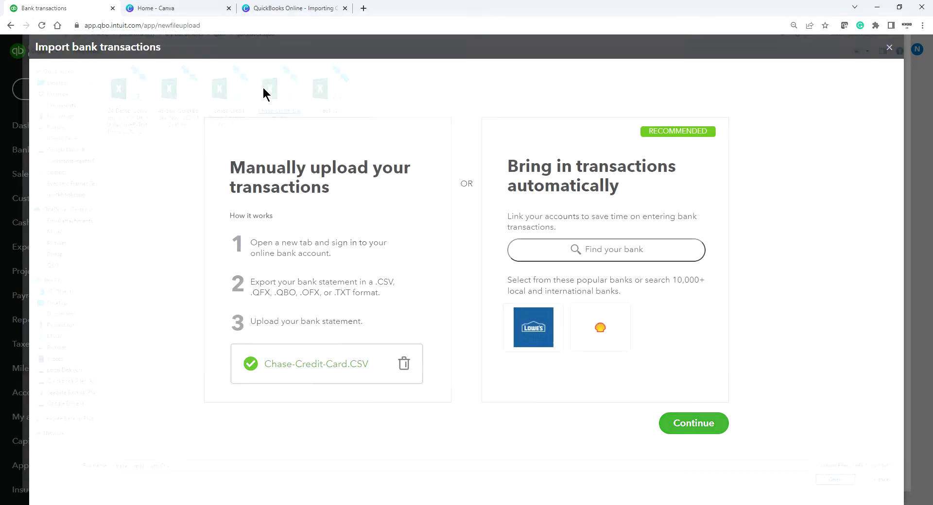
click(685, 426)
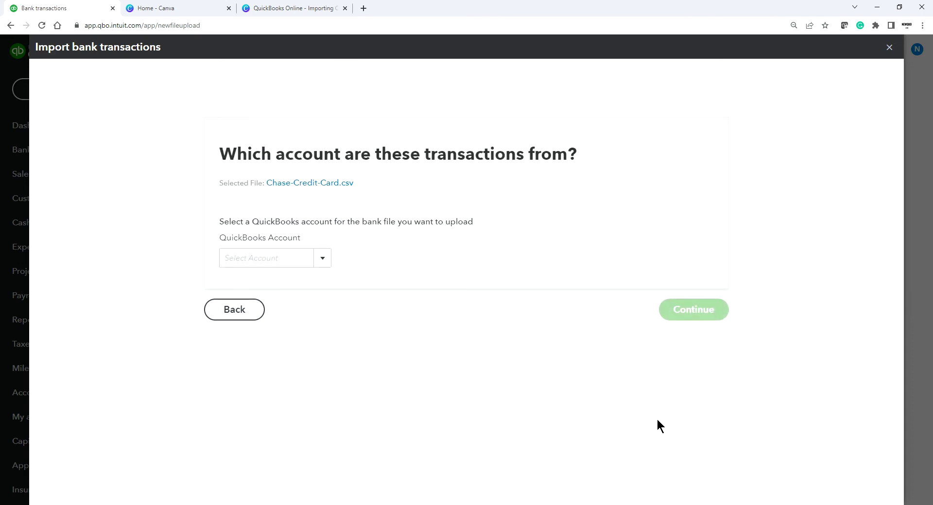
Select Personal Funds Credit Card account as the QuickBooks account for the uploaded file.
click(322, 258)
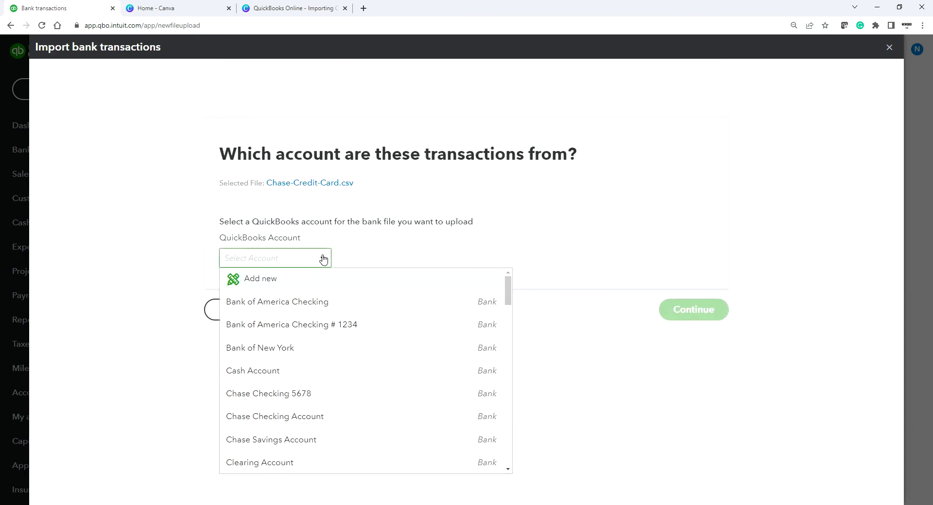
scroll(399, 394, down, 1)
scroll(399, 393, down, 2)
scroll(398, 393, down, 5)
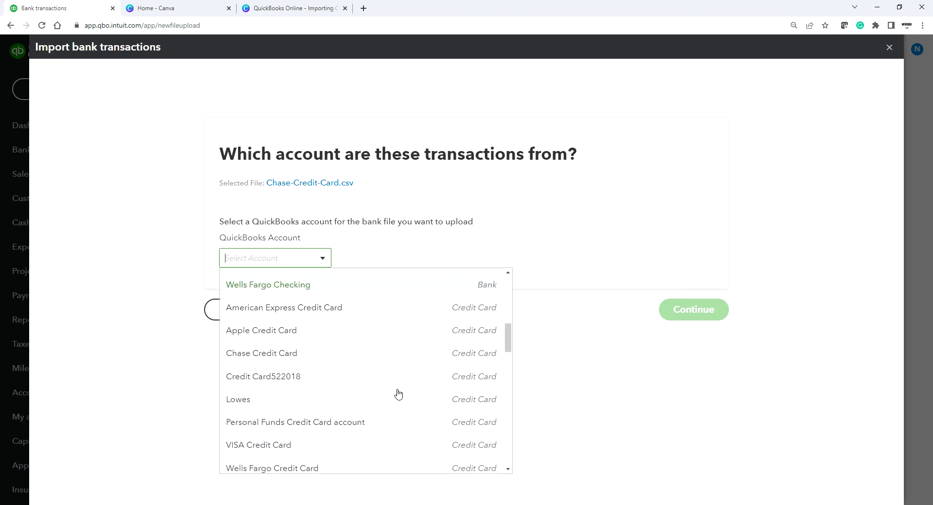
click(366, 421)
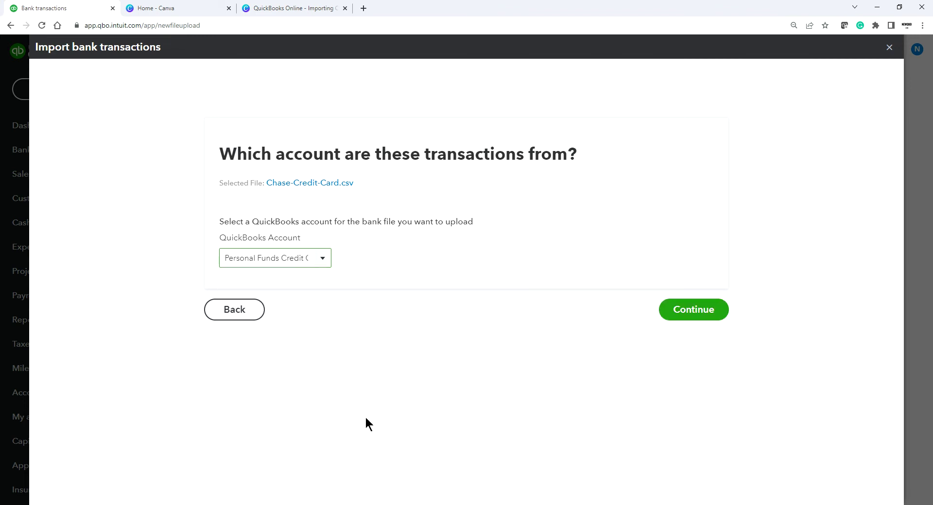
Change the QuickBooks account for the upload to Personal Funds Checking account.
click(322, 259)
scroll(360, 364, up, 3)
scroll(360, 365, up, 3)
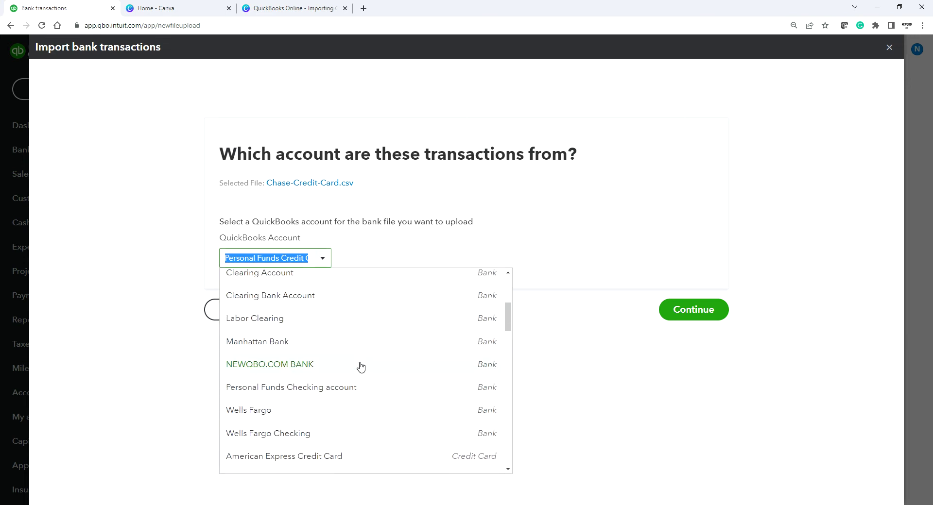
click(355, 387)
Set the upload's QuickBooks account to Personal Funds Credit Card account and continue to the file setup.
click(323, 261)
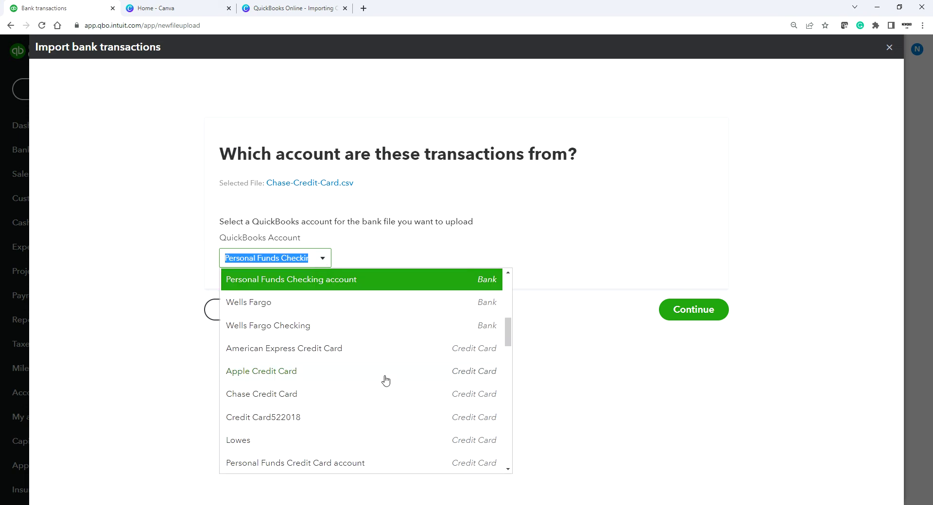
scroll(385, 381, down, 3)
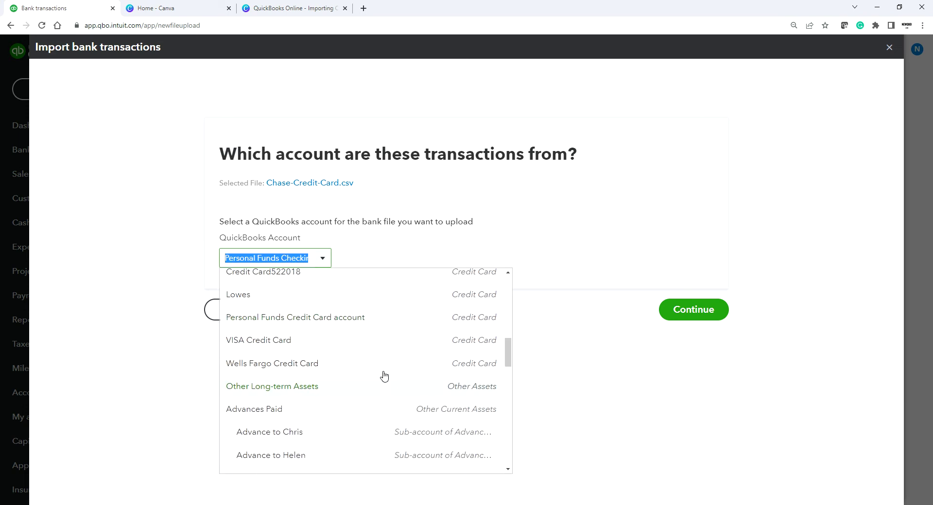
click(373, 319)
click(695, 313)
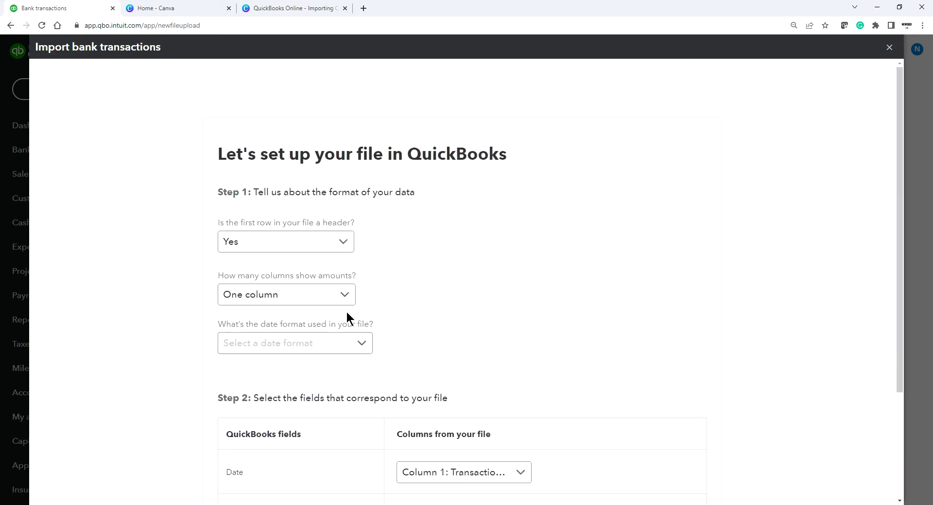
Set the date format to MM/dd/yyyy, map the amount field to Column 6: Amount, and continue to the transaction list.
click(361, 343)
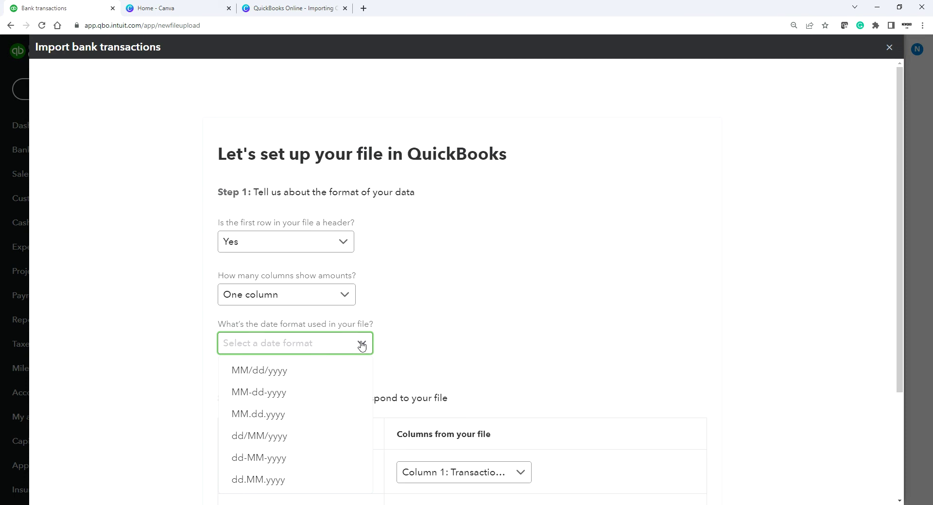
click(265, 374)
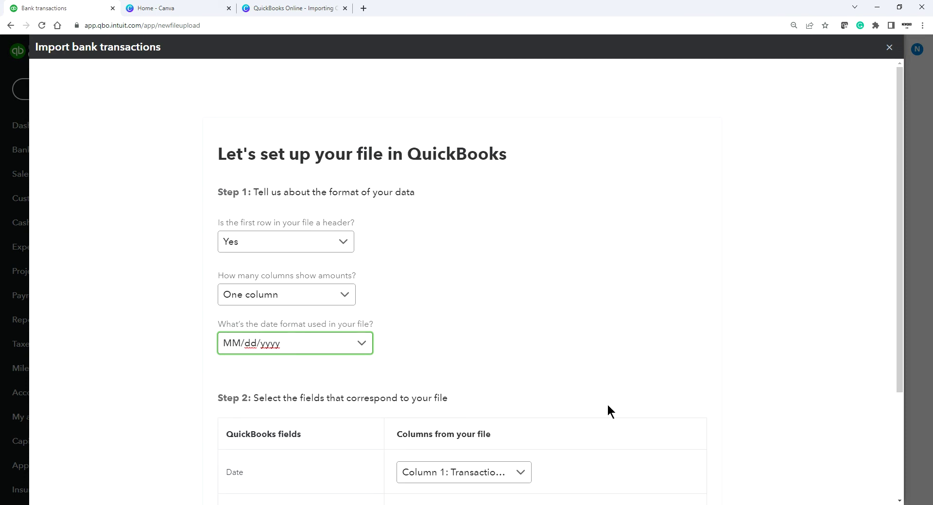
scroll(607, 408, down, 3)
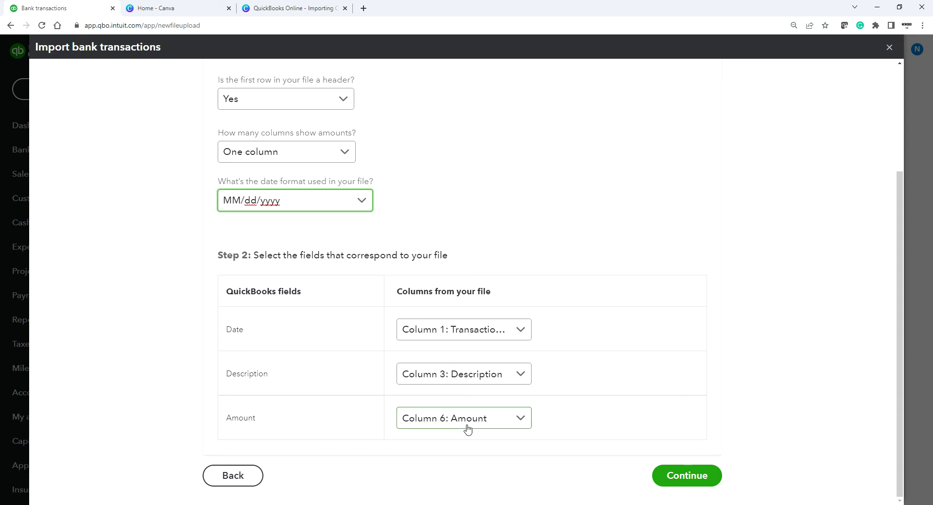
click(520, 419)
click(471, 350)
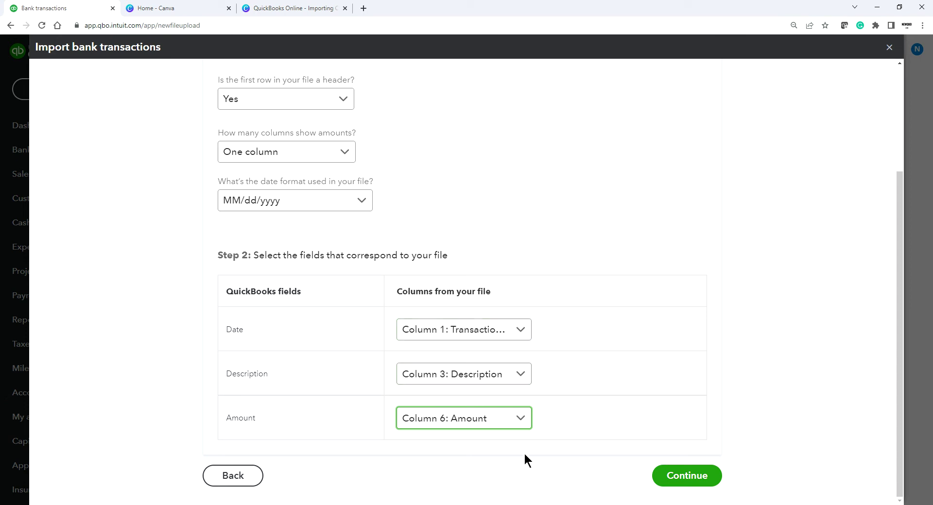
click(695, 478)
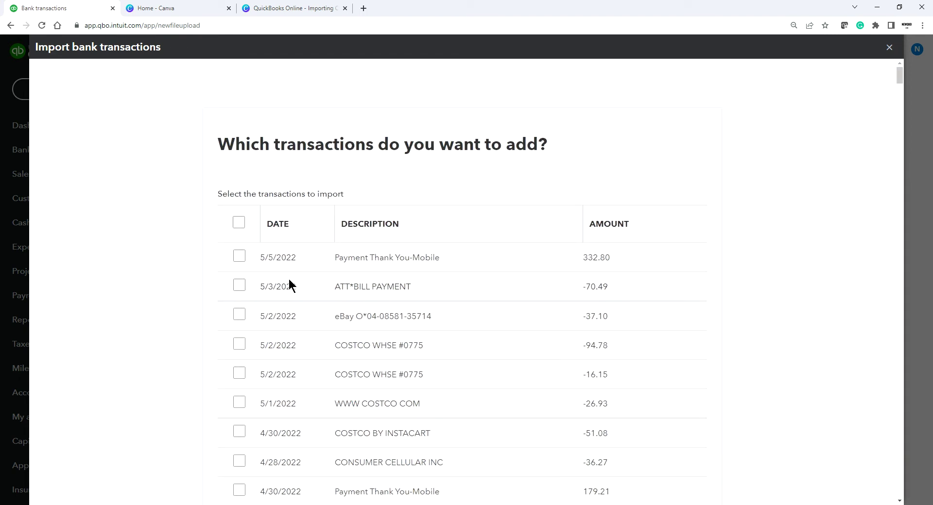
Select all listed transactions for import and proceed to the import confirmation.
click(239, 224)
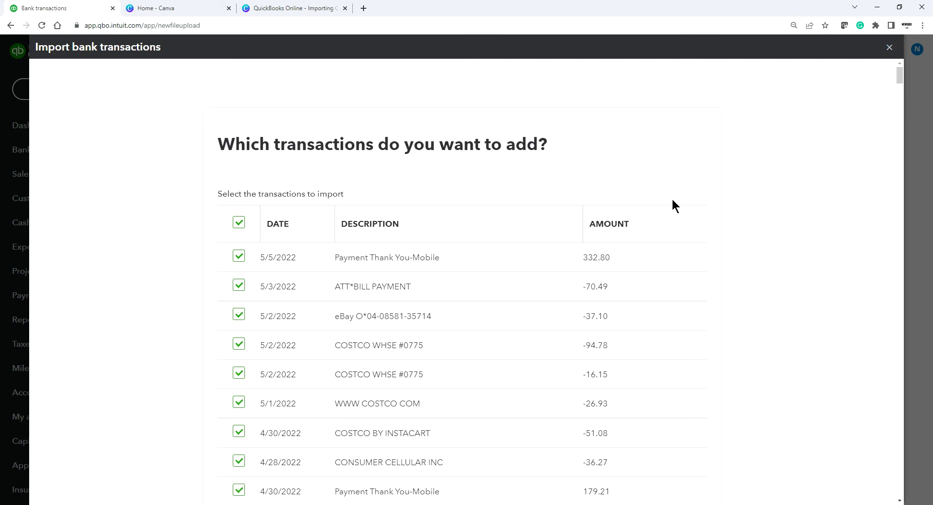
scroll(870, 210, down, 7)
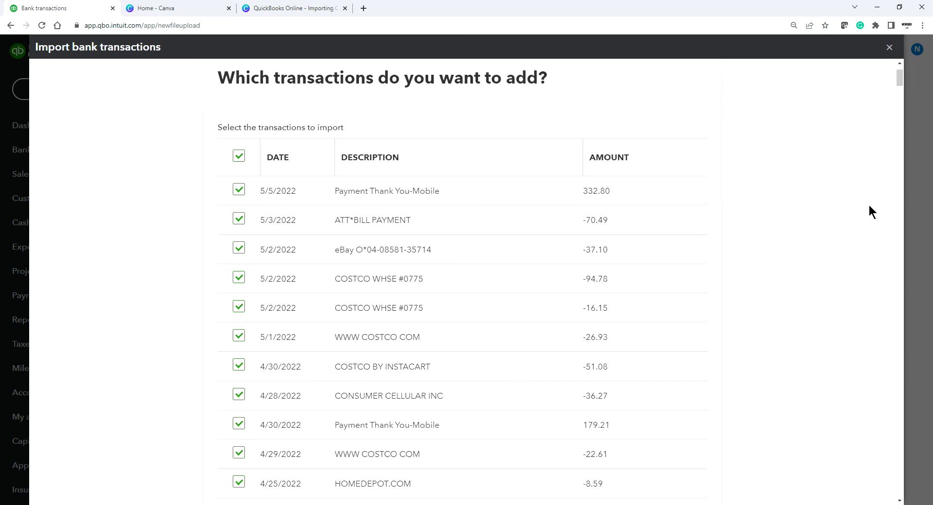
scroll(885, 192, down, 18)
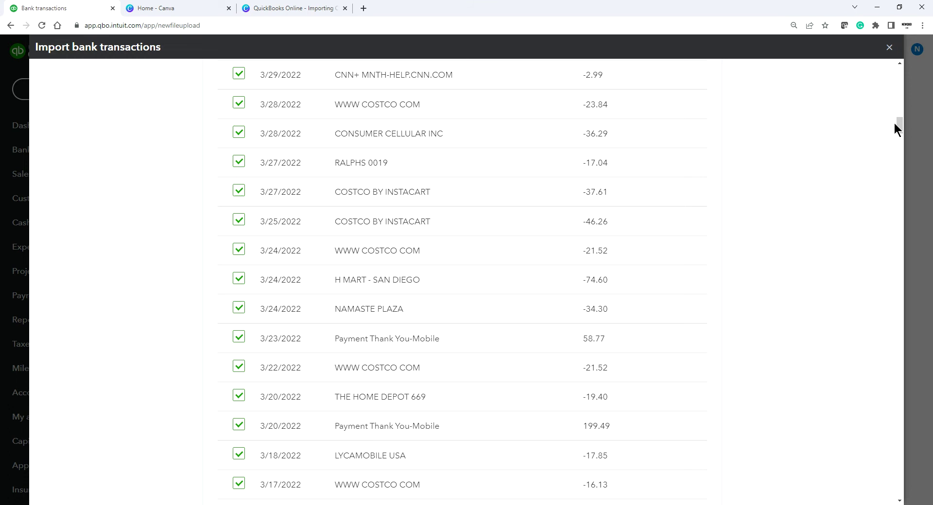
scroll(898, 127, down, 14)
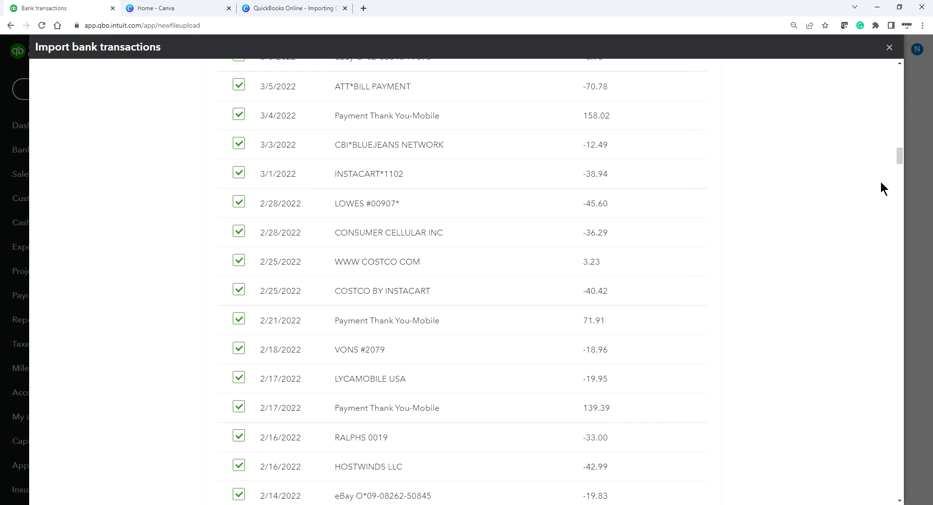
drag(899, 160, 896, 490)
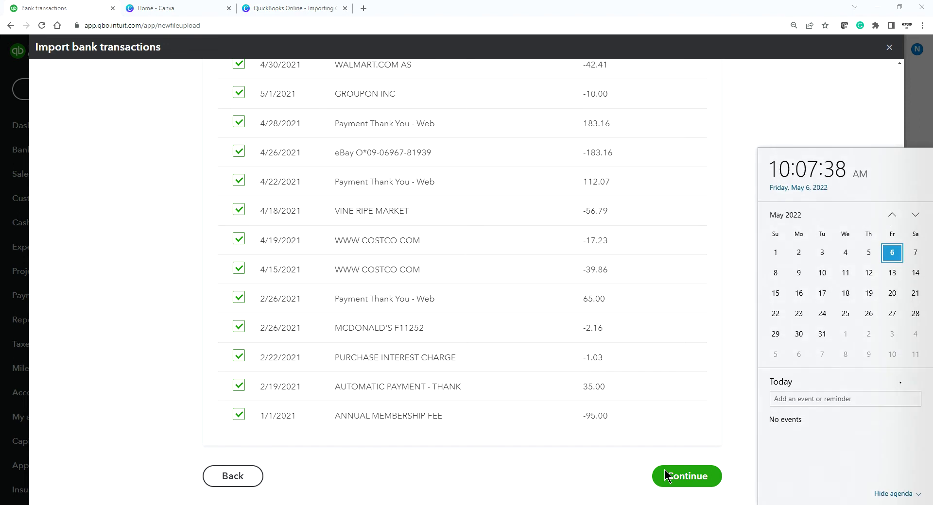
click(733, 410)
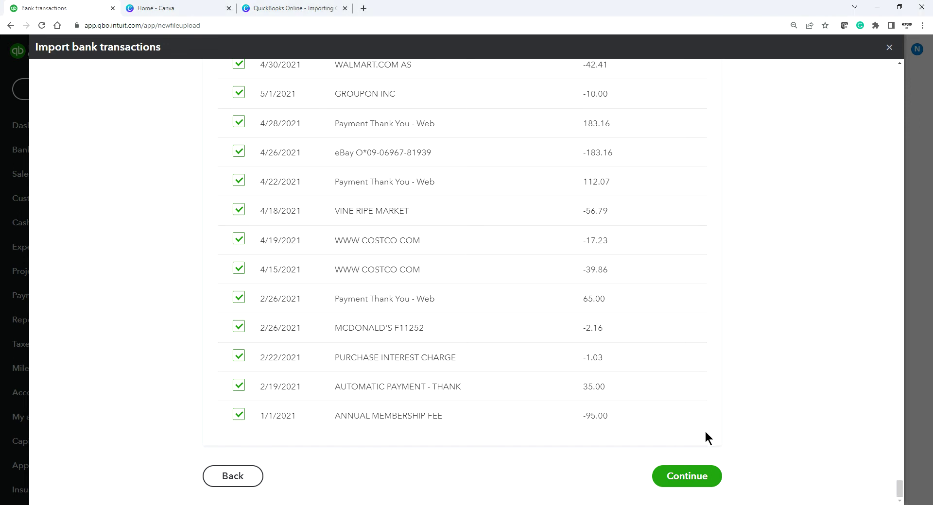
click(673, 477)
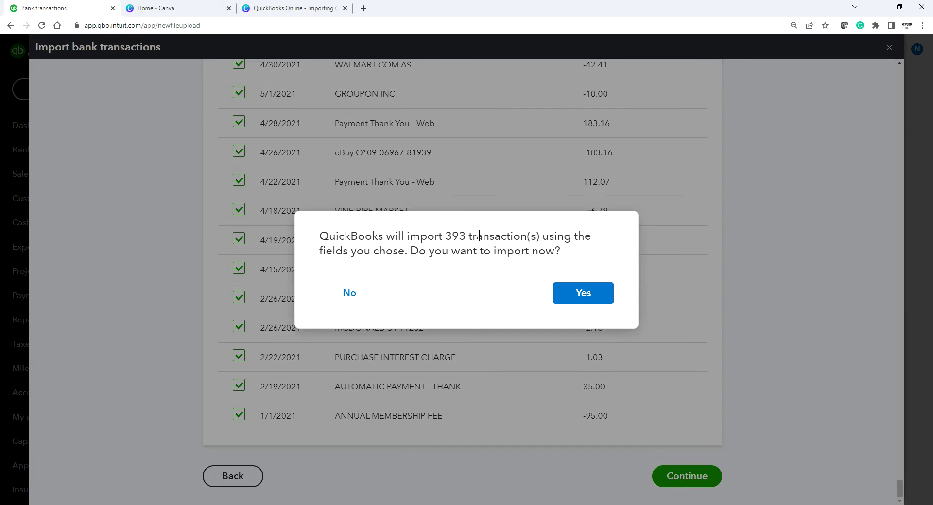
Confirm and finish the transaction import, and open the Personal Funds Credit Card account's transactions for review.
click(595, 297)
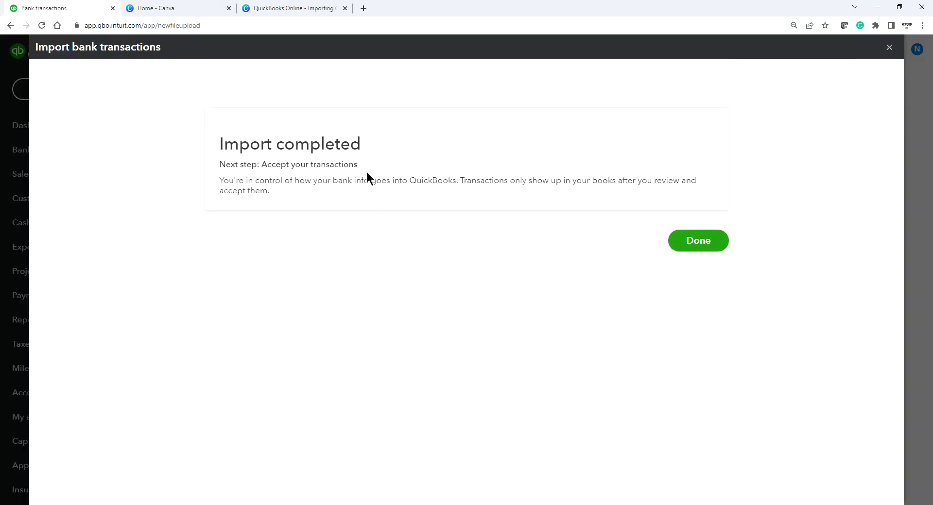
click(702, 243)
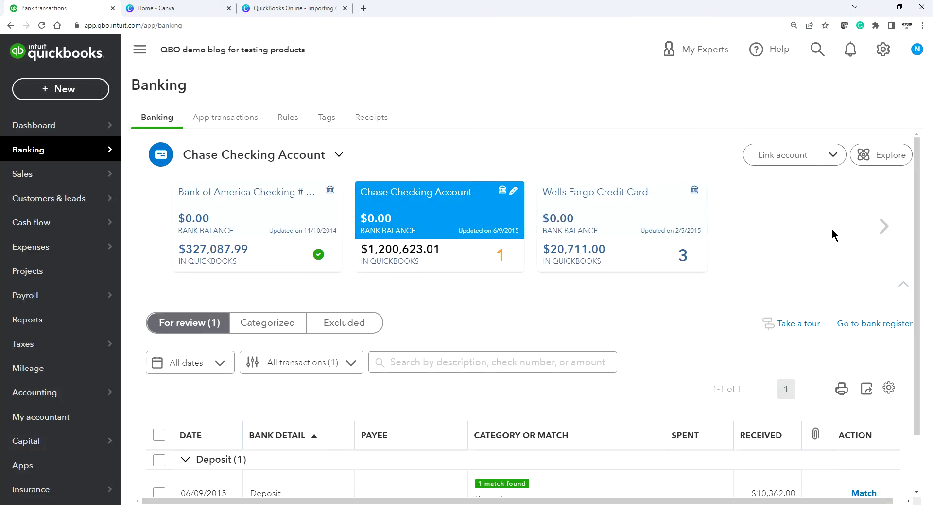
click(881, 228)
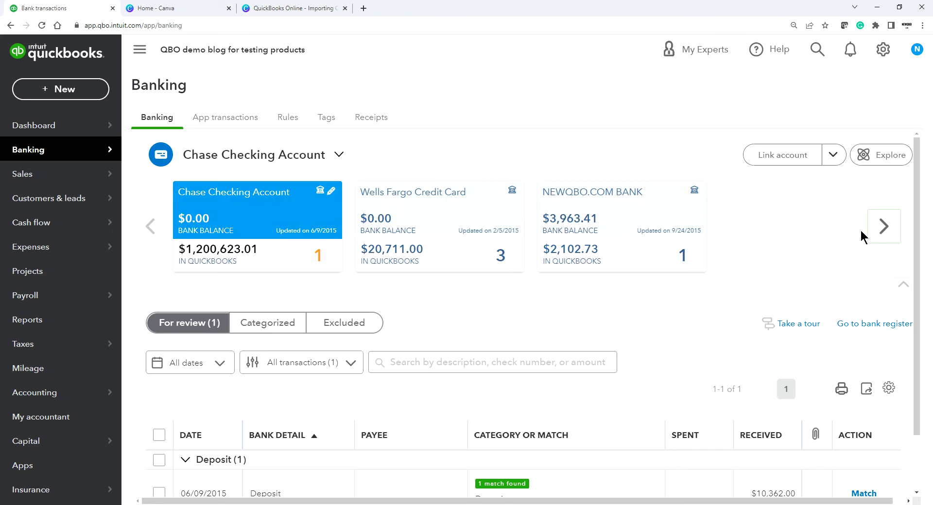
click(153, 228)
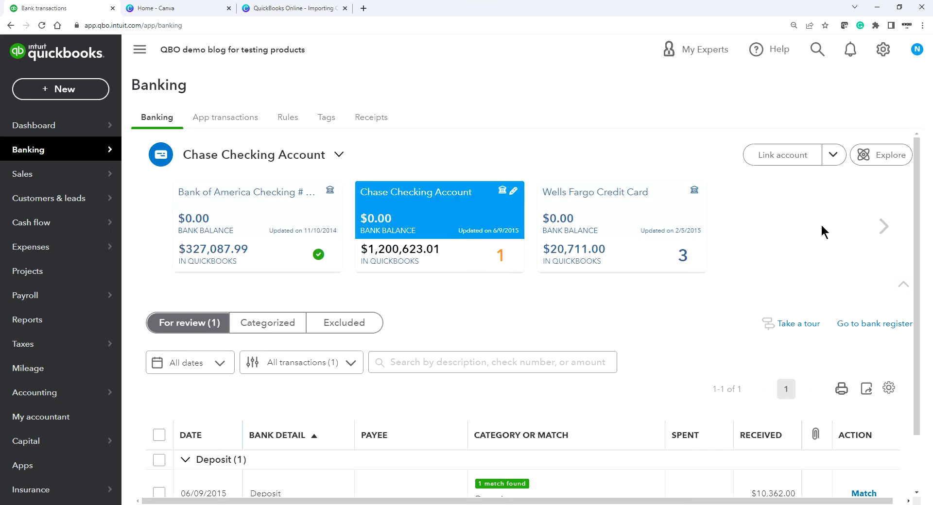
click(890, 231)
click(889, 231)
click(890, 231)
click(889, 231)
click(889, 230)
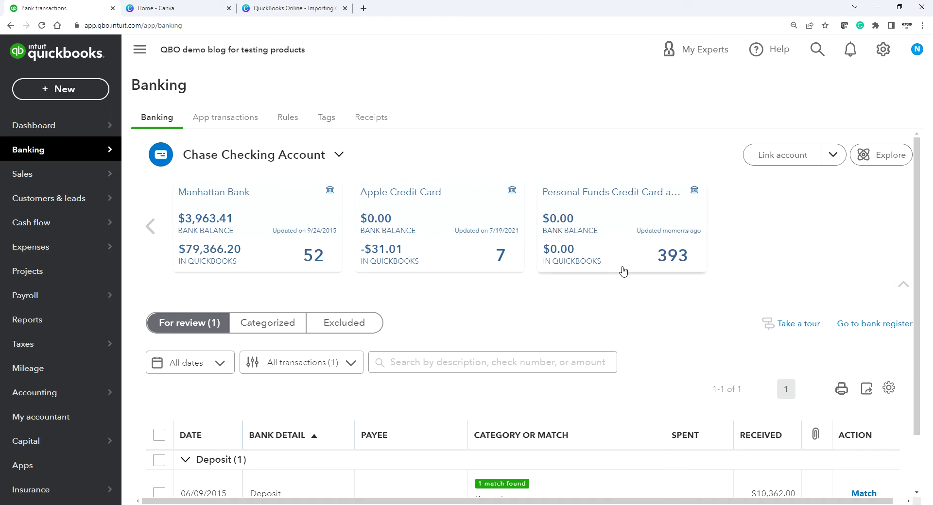
click(625, 253)
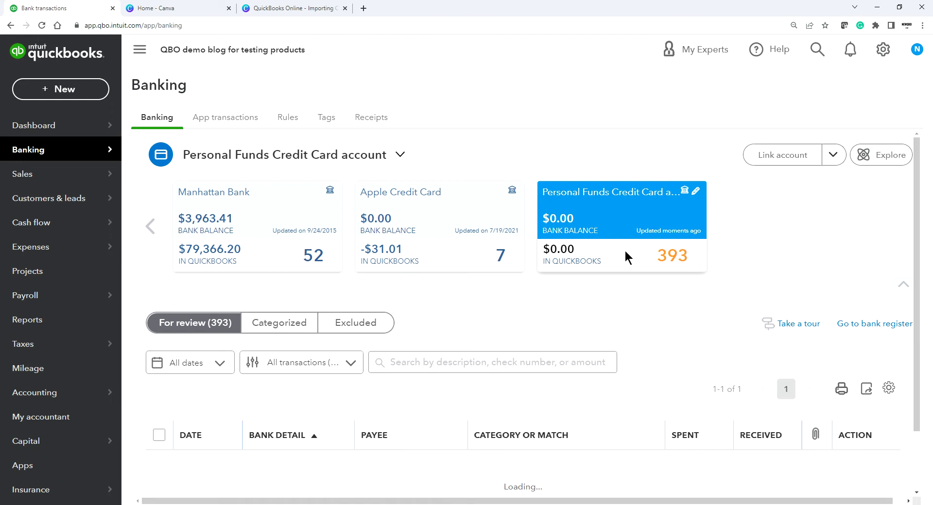
Examine the imported credit card transactions awaiting review, including their grouping by bank detail, suggested categories and page count.
scroll(623, 335, down, 5)
scroll(624, 340, up, 4)
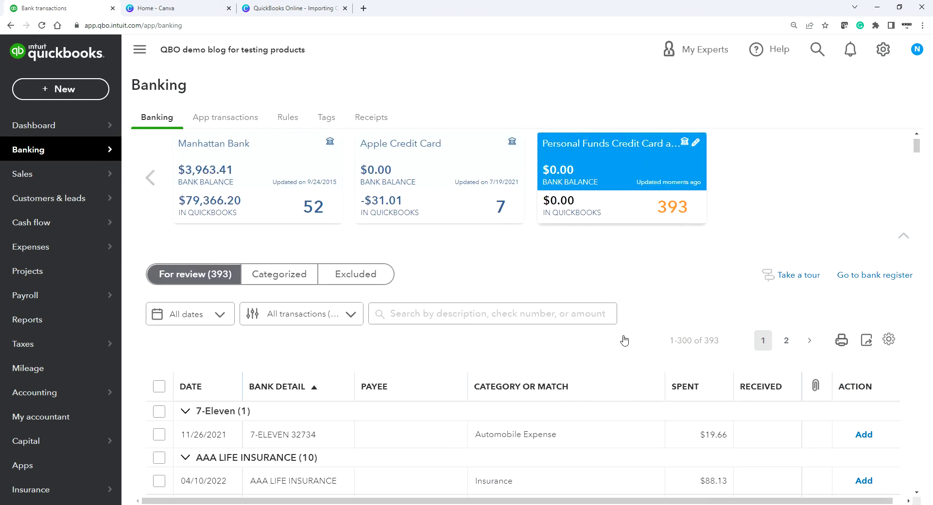
scroll(623, 340, down, 3)
scroll(622, 340, up, 3)
scroll(658, 326, down, 3)
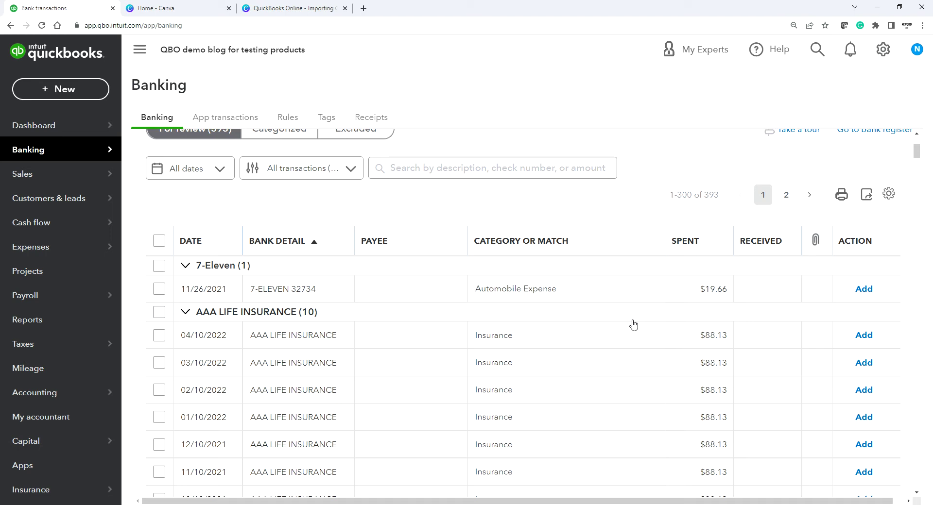
scroll(633, 325, down, 2)
scroll(634, 325, up, 3)
scroll(633, 324, down, 3)
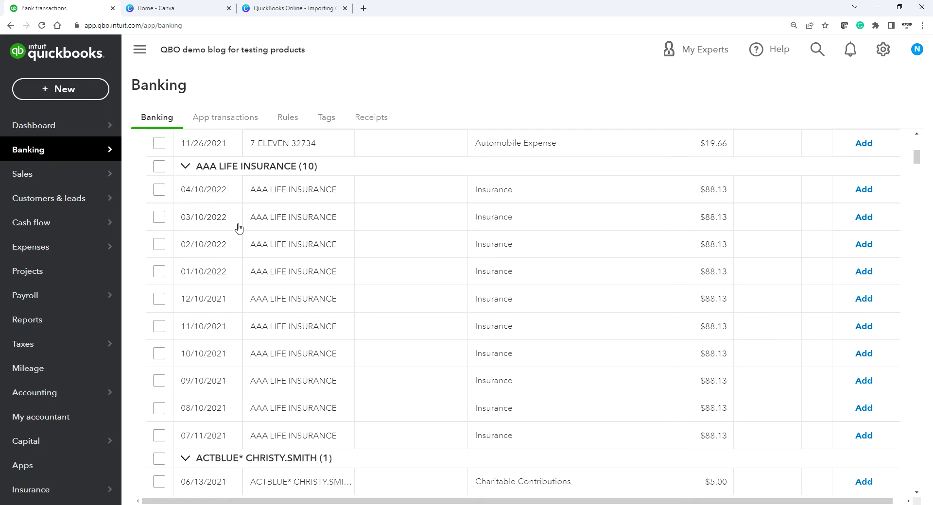
scroll(262, 236, up, 5)
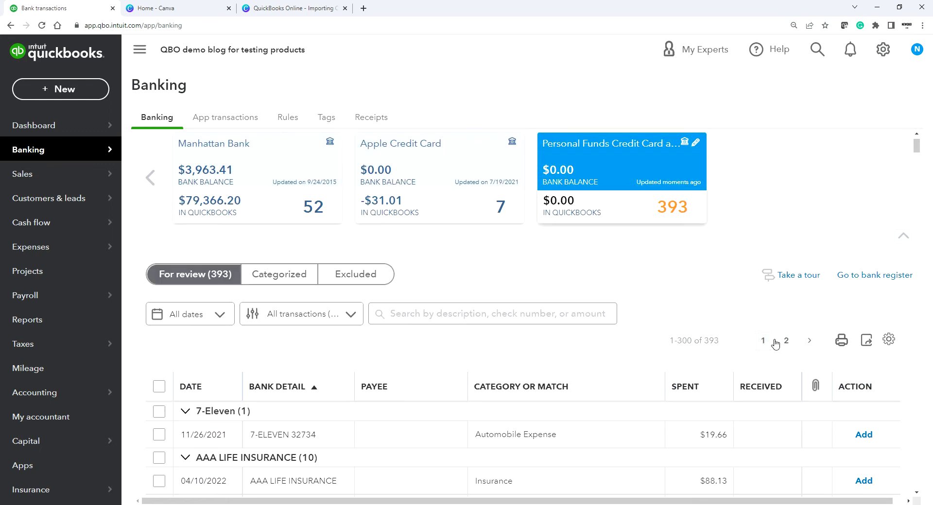
scroll(680, 336, down, 2)
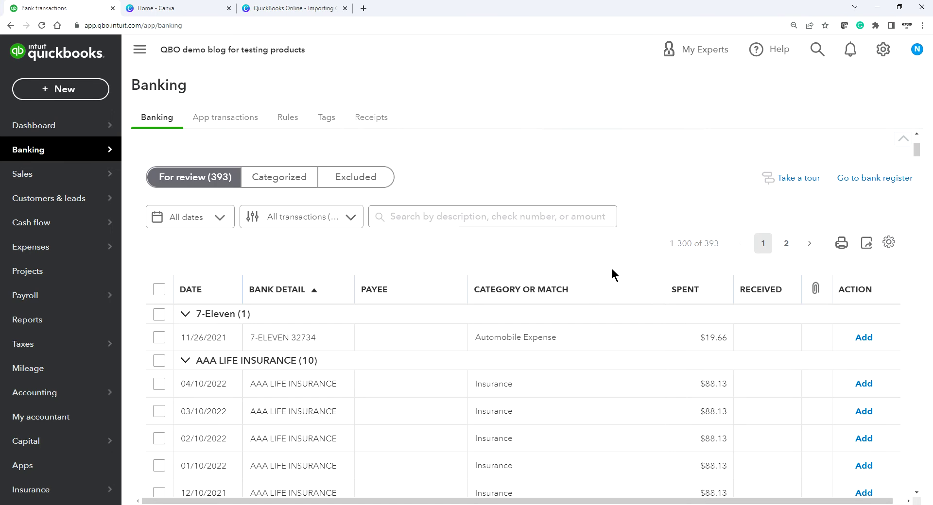
scroll(645, 247, up, 3)
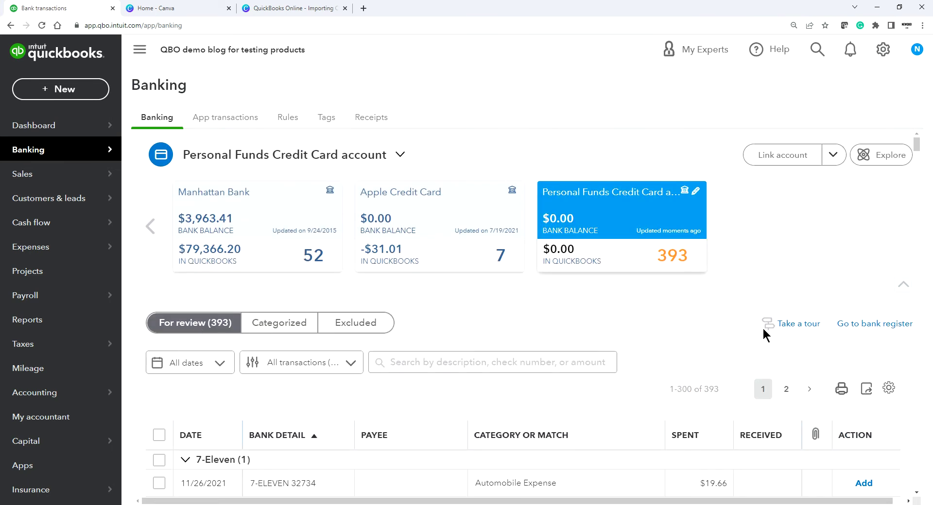
scroll(677, 315, down, 3)
scroll(542, 339, down, 2)
scroll(485, 348, up, 3)
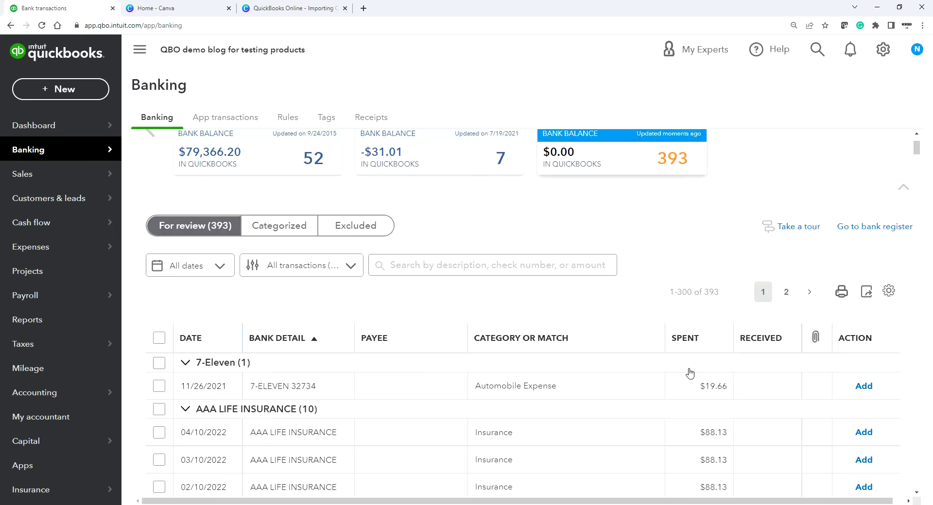
Review the transaction table's display settings, including the columns, grouping and page size options, and close them.
click(889, 293)
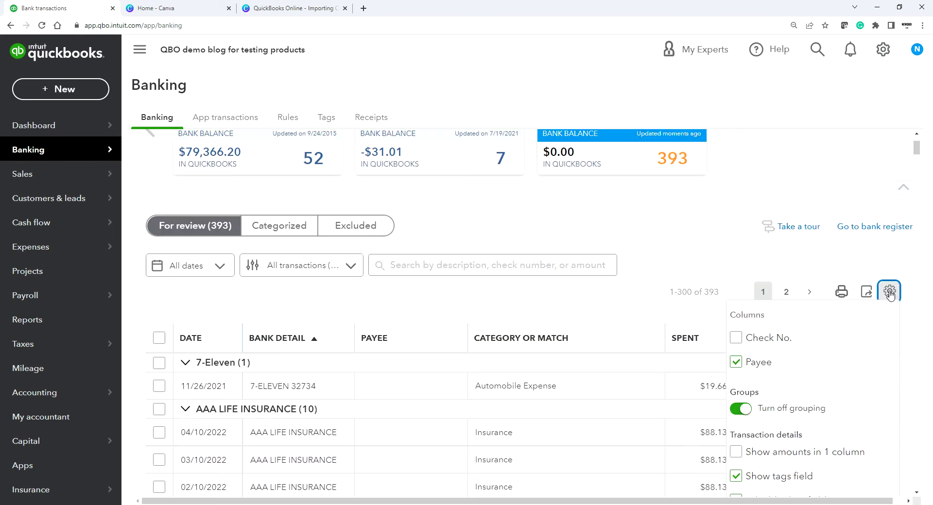
scroll(856, 386, down, 7)
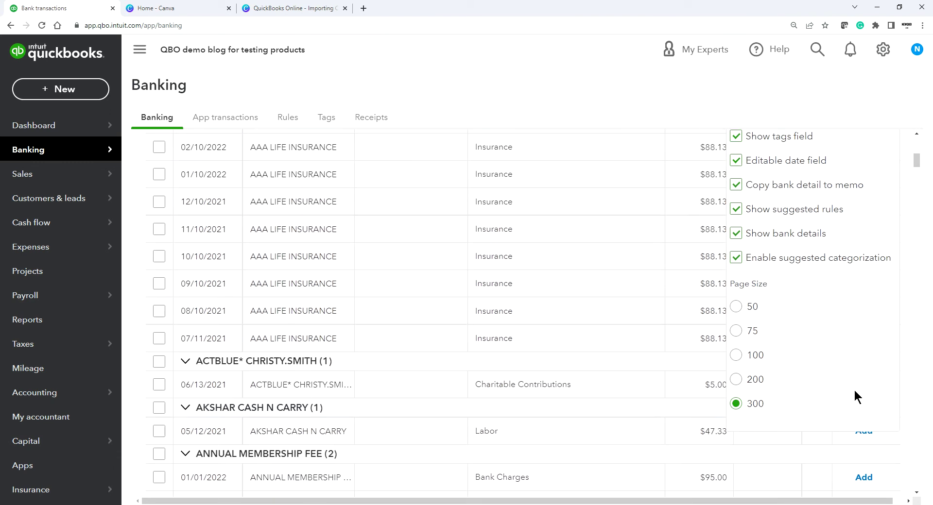
scroll(673, 367, up, 1)
scroll(672, 367, up, 6)
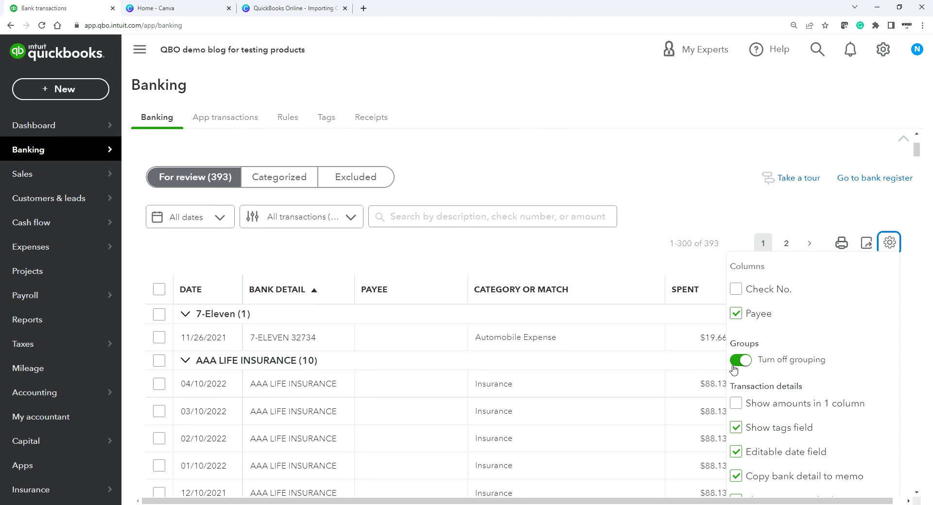
click(760, 360)
click(680, 174)
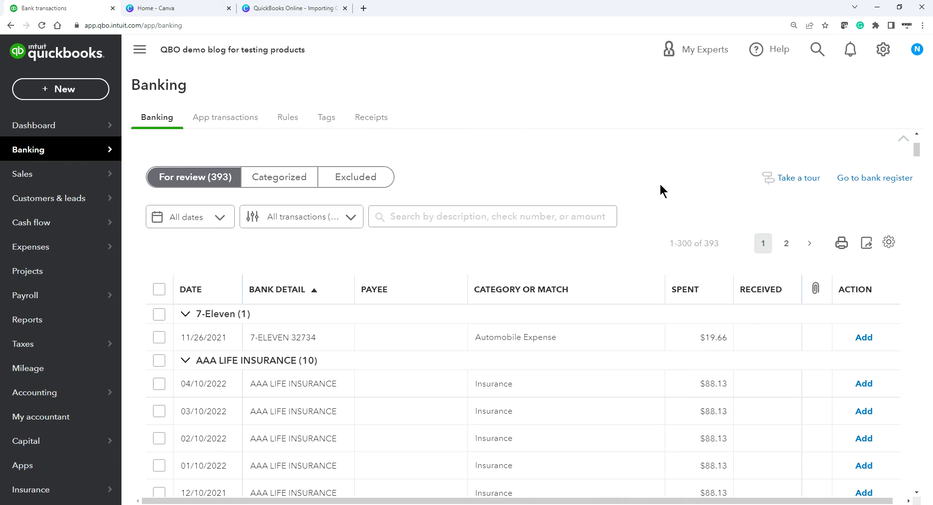
Select the whole AAA LIFE INSURANCE group and choose Expense as the transaction type in its bulk update.
scroll(610, 364, down, 2)
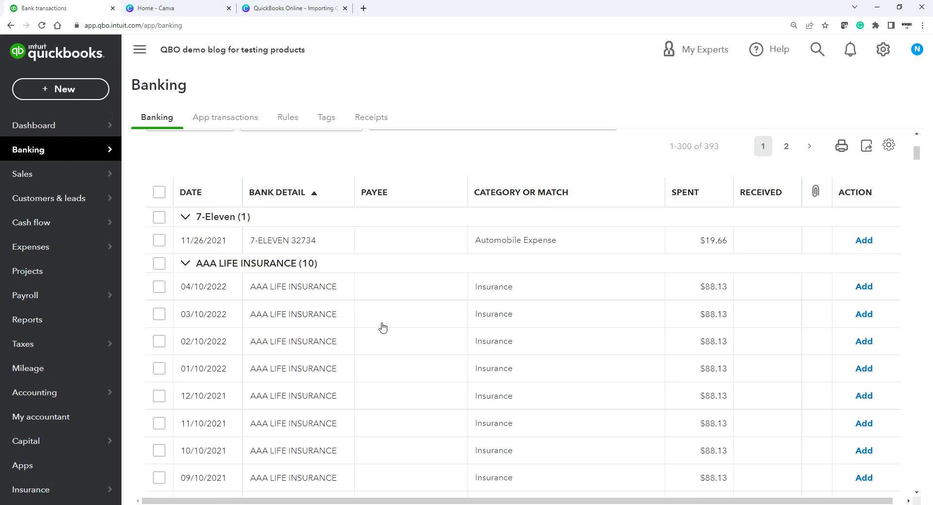
scroll(382, 328, down, 2)
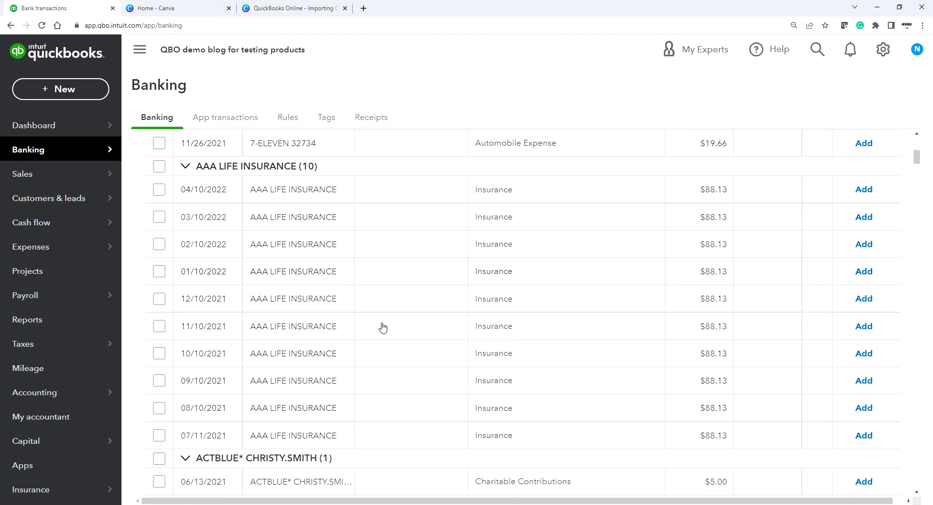
scroll(381, 326, up, 2)
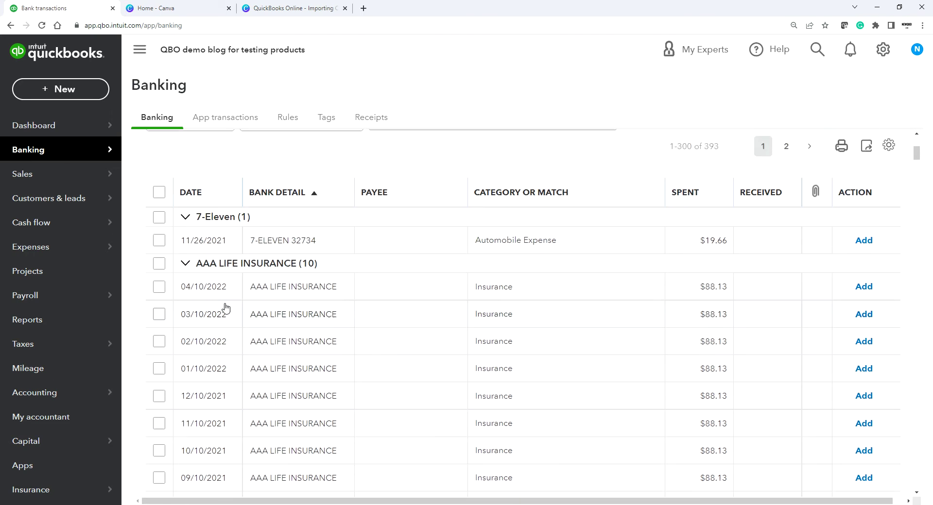
click(159, 264)
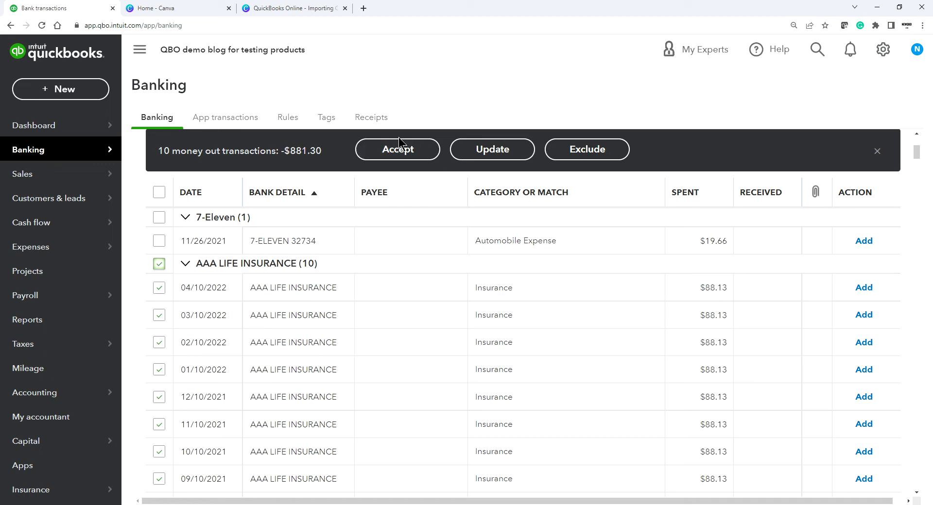
click(498, 153)
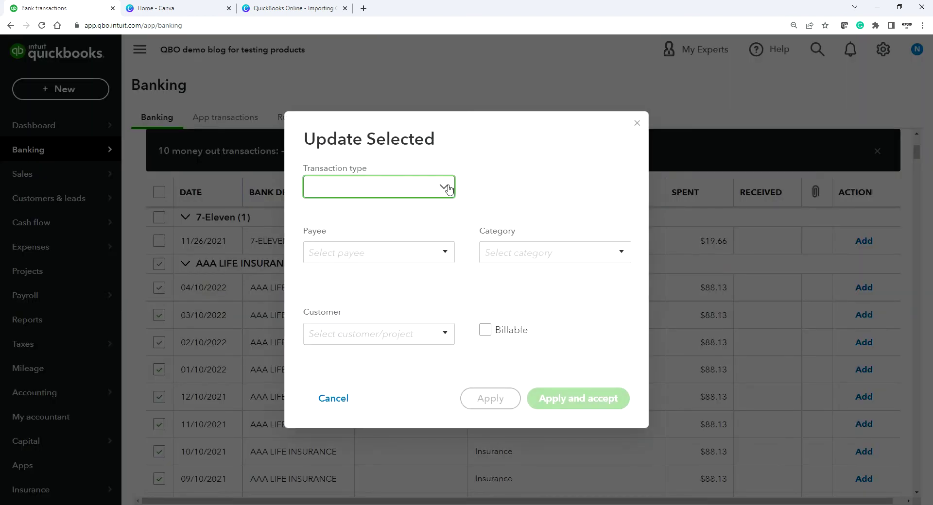
click(448, 189)
click(387, 214)
Apply and accept payee AAA Insurance and category Insurance for the selected transactions, without creating a rule.
click(360, 248)
text(AAA Insurance)
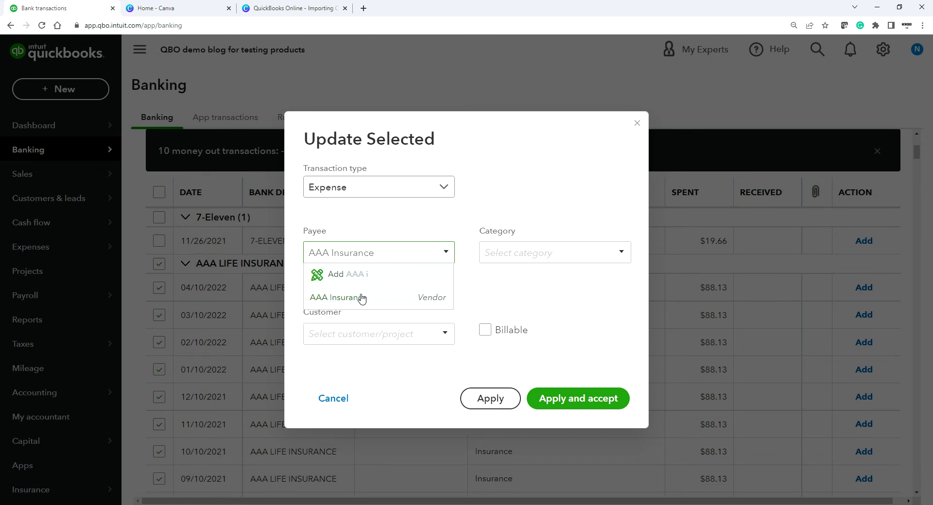
click(361, 297)
click(498, 248)
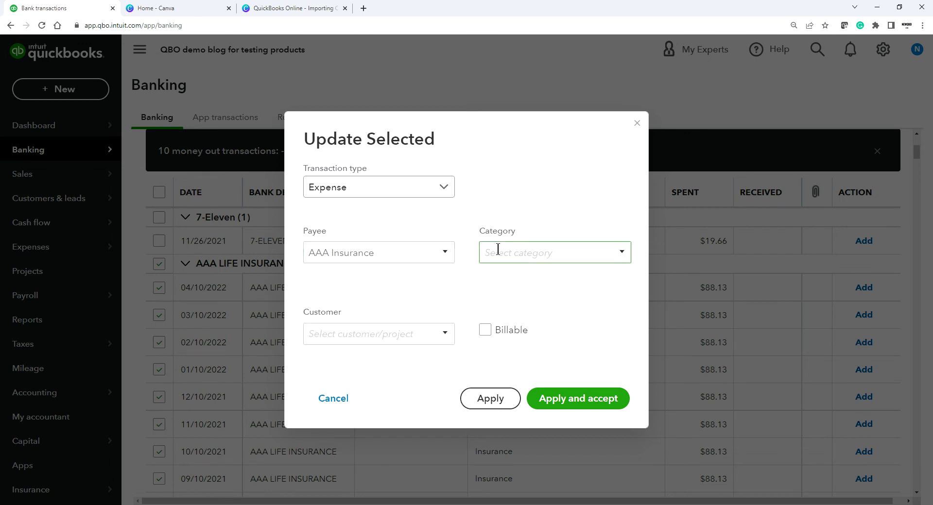
text(ins)
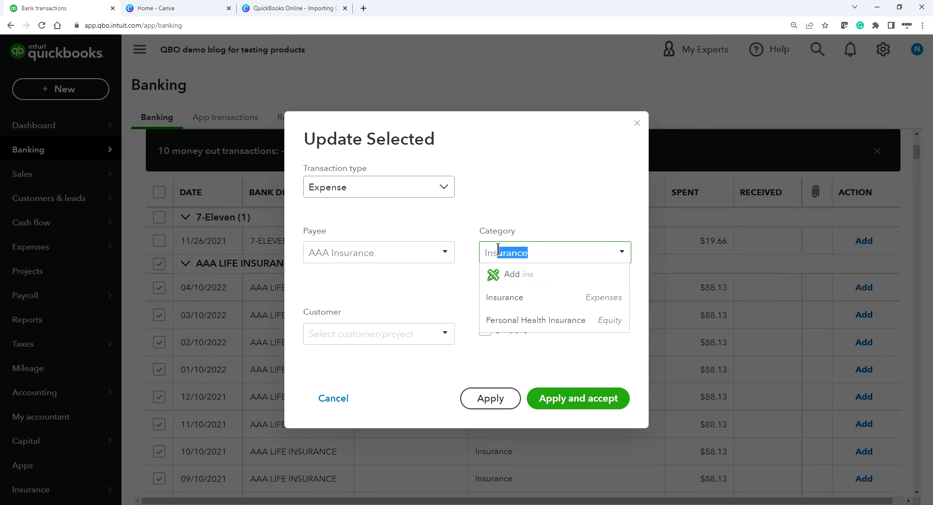
click(503, 296)
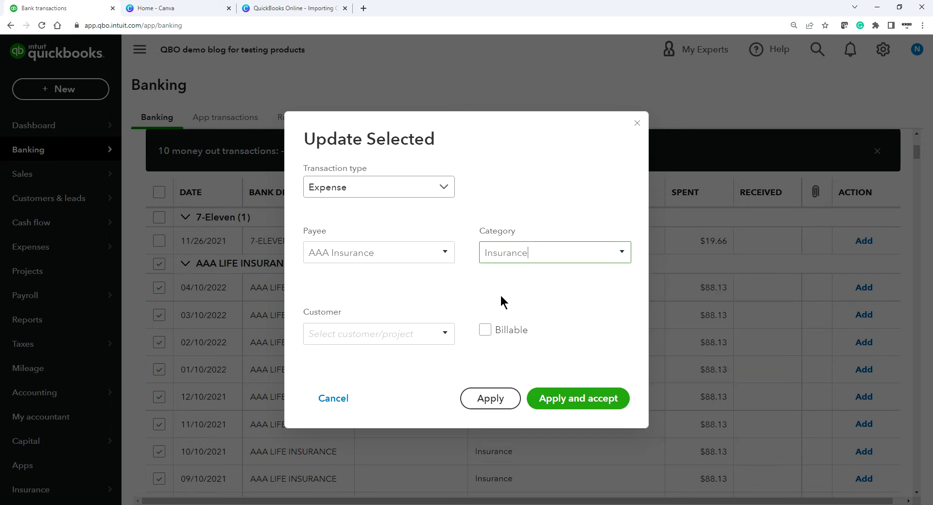
click(582, 403)
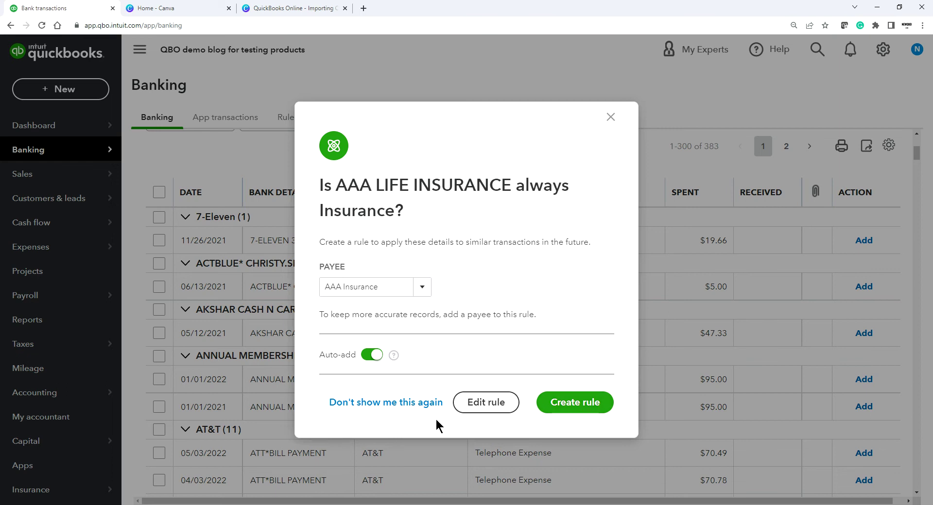
click(611, 117)
View the account's categorized transactions and return to the ones still for review.
scroll(597, 181, up, 4)
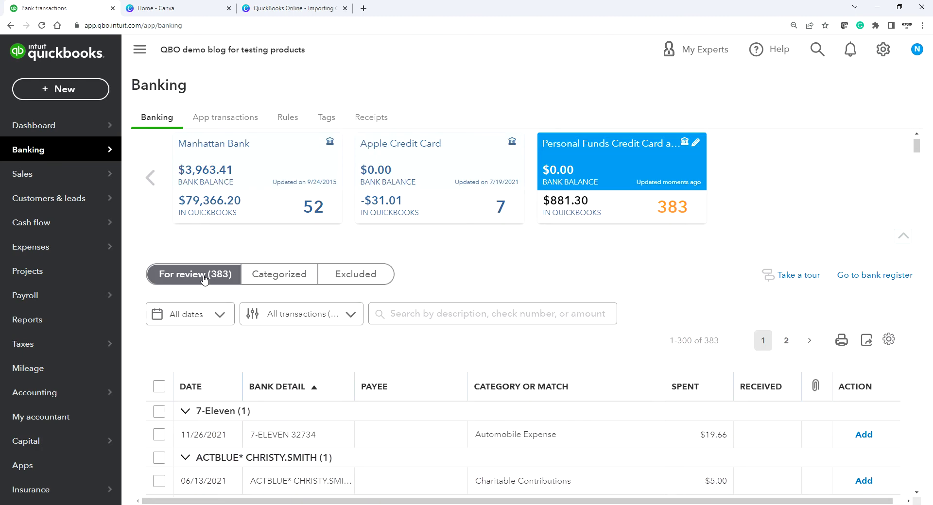
click(280, 275)
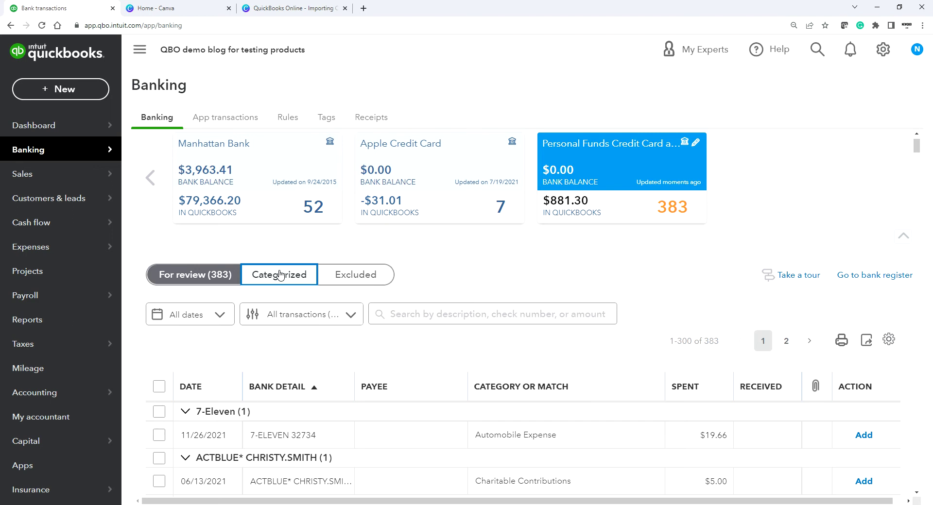
scroll(442, 388, down, 3)
scroll(450, 408, up, 4)
click(186, 327)
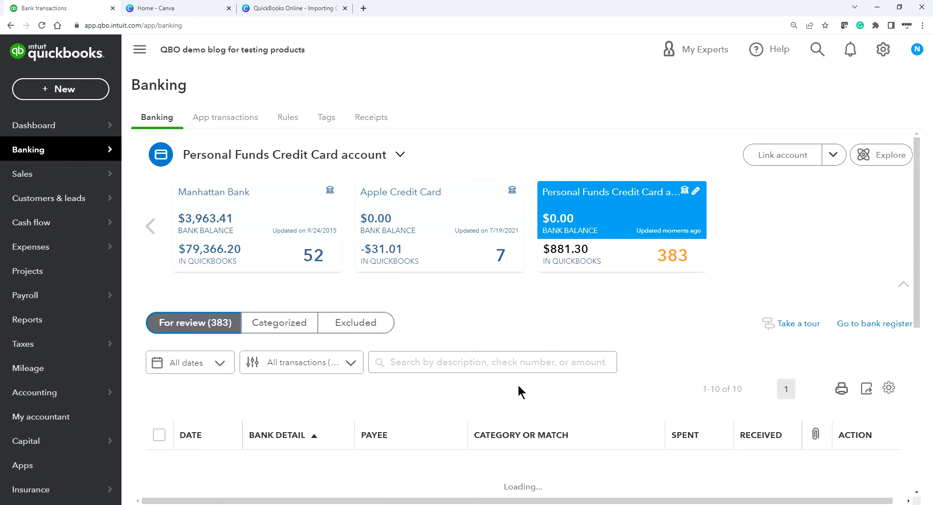
Select the whole AT&T group in the review list and accept its transactions without creating a rule.
scroll(519, 388, down, 10)
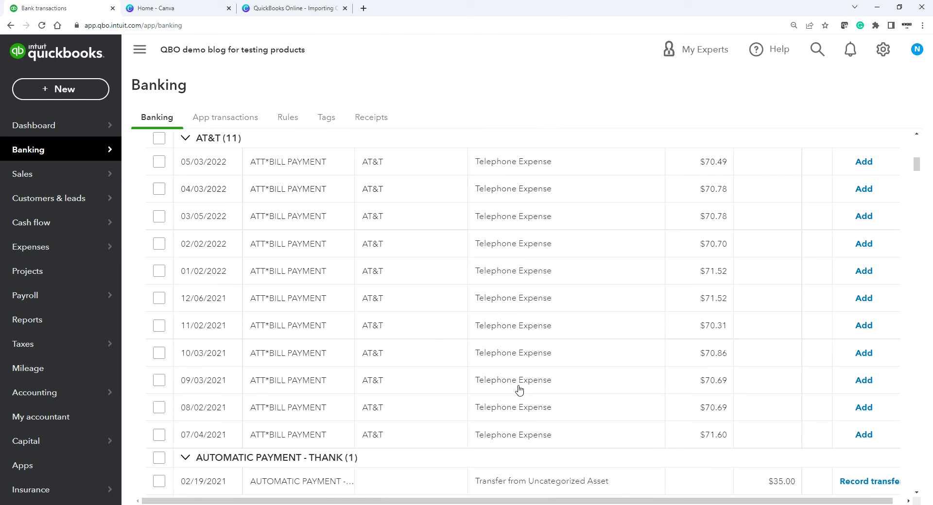
scroll(576, 398, up, 2)
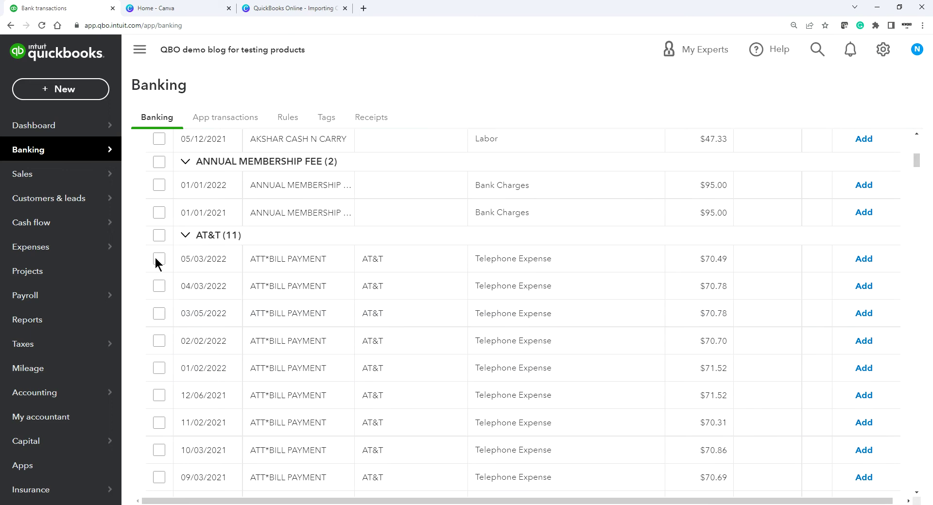
scroll(277, 306, down, 1)
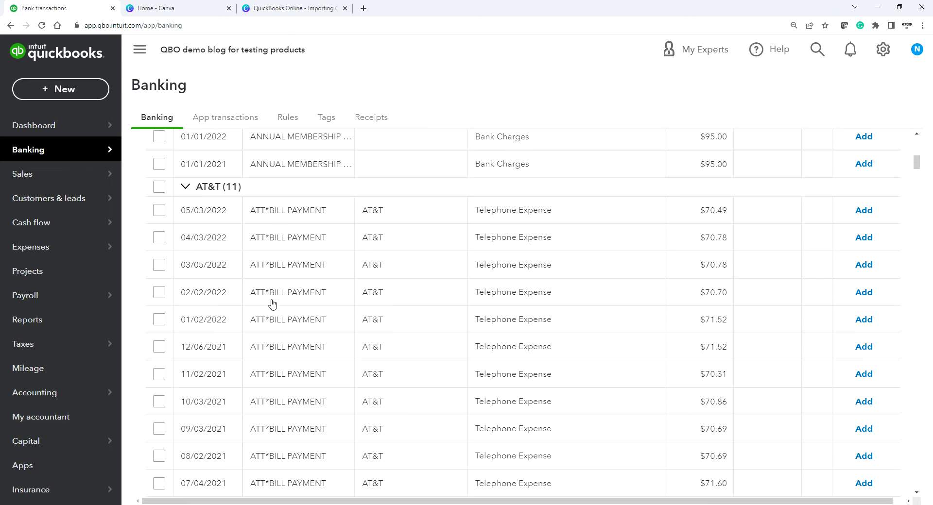
click(158, 187)
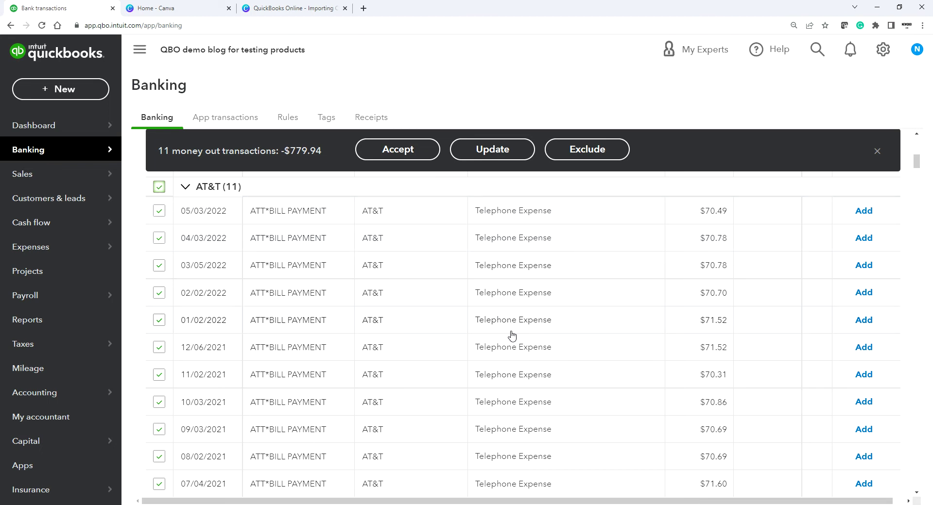
scroll(510, 331, down, 2)
scroll(476, 333, up, 3)
scroll(411, 309, down, 3)
scroll(443, 287, down, 2)
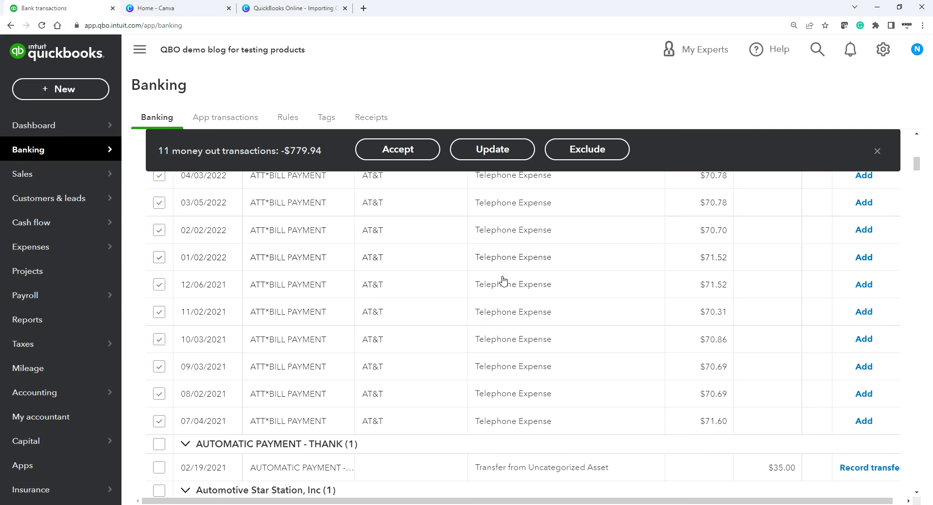
scroll(443, 298, up, 3)
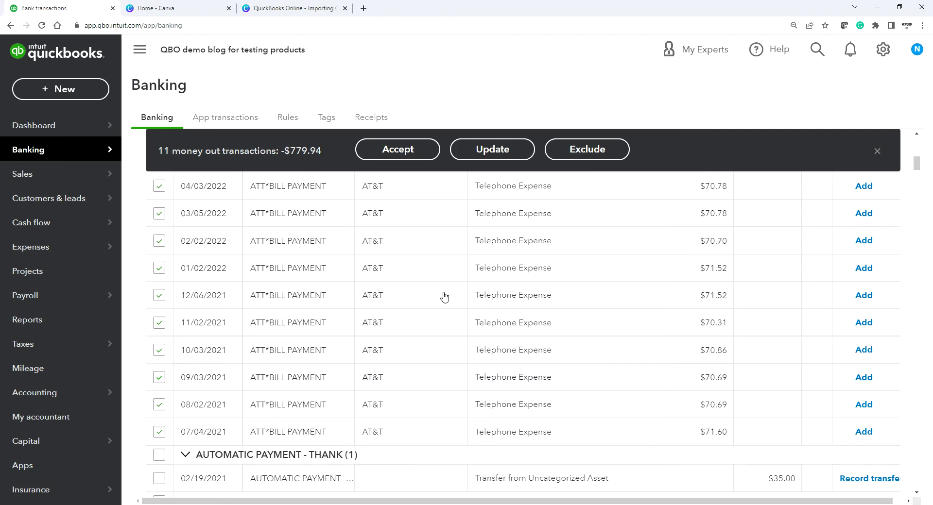
click(400, 152)
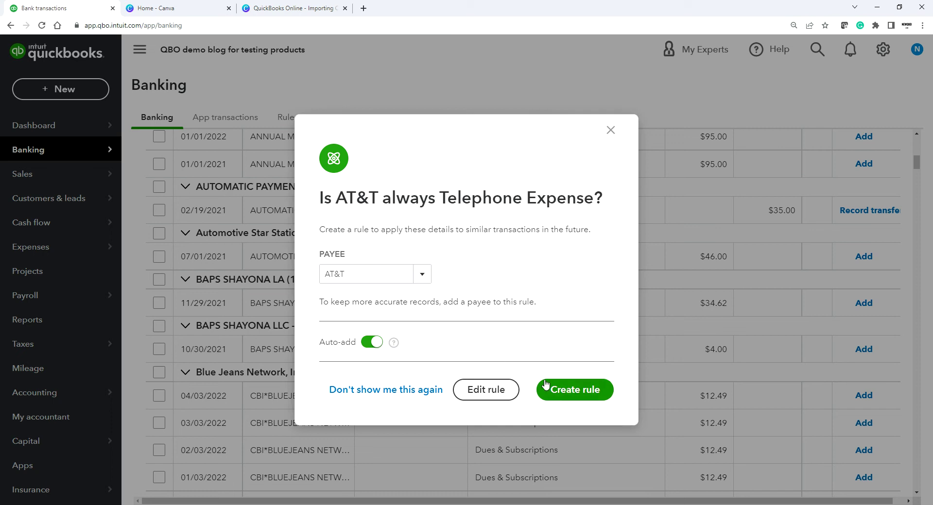
click(609, 132)
Select the whole Cellular group and choose Expense as the transaction type in its bulk update.
scroll(644, 314, down, 5)
scroll(643, 314, down, 6)
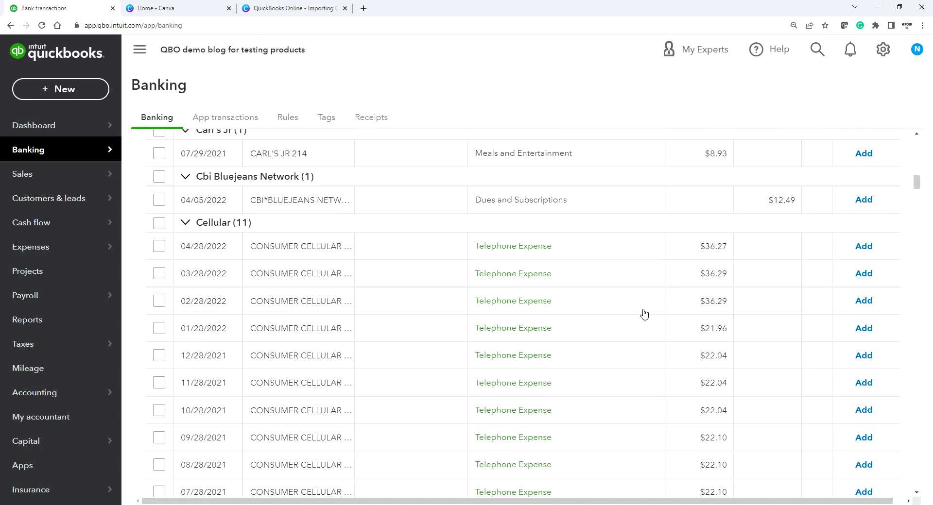
click(159, 224)
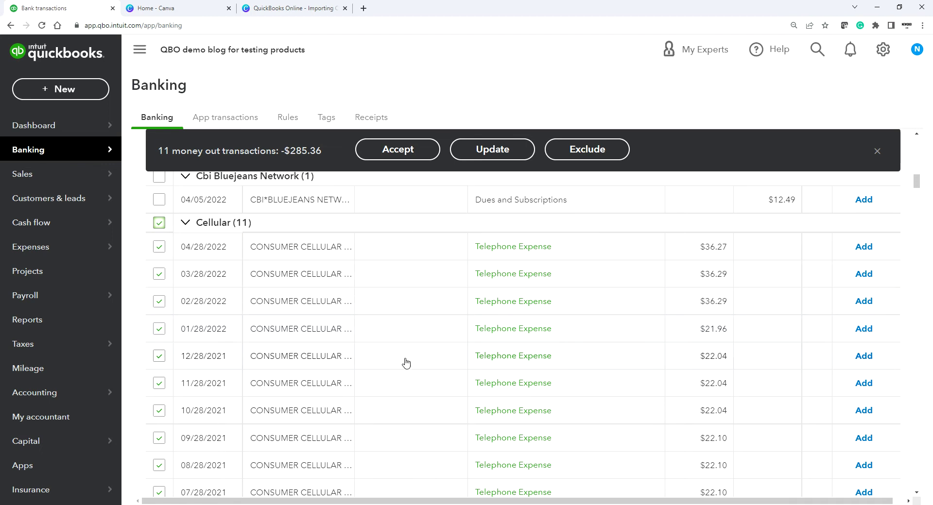
mouse_move(87, 251)
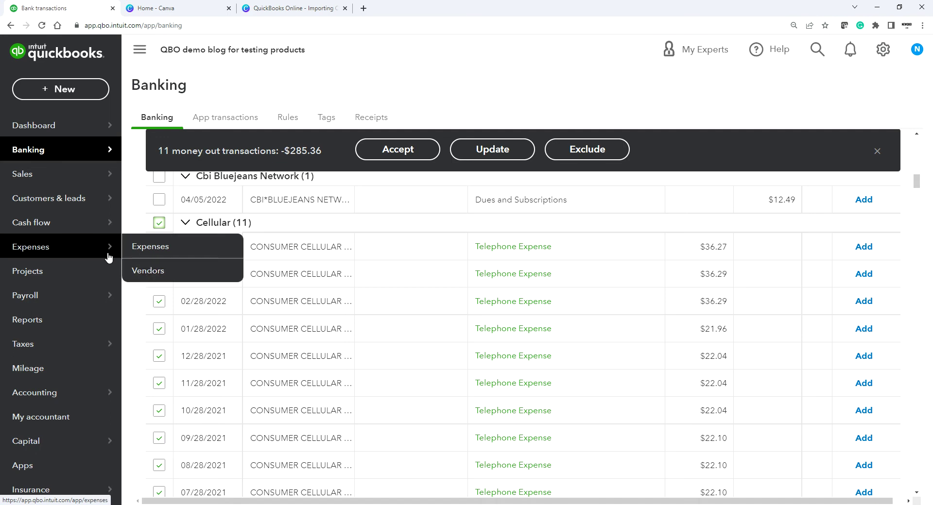
click(500, 150)
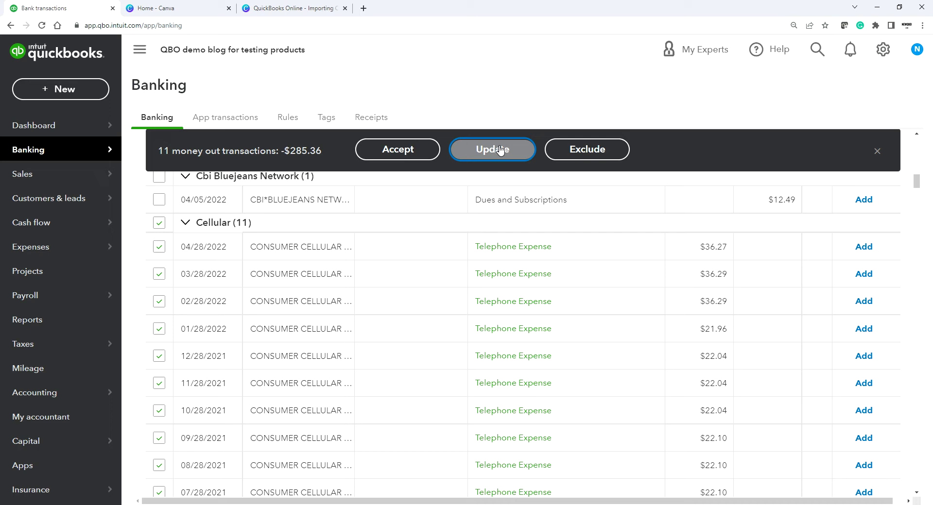
click(443, 186)
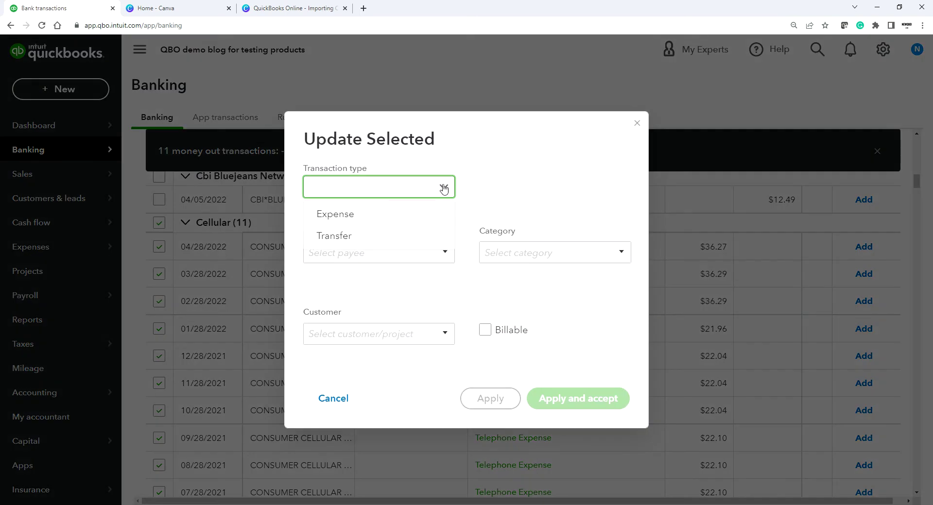
click(381, 212)
Add CC Telephone as a new vendor for the payee, and apply and accept the update without creating a rule.
click(373, 251)
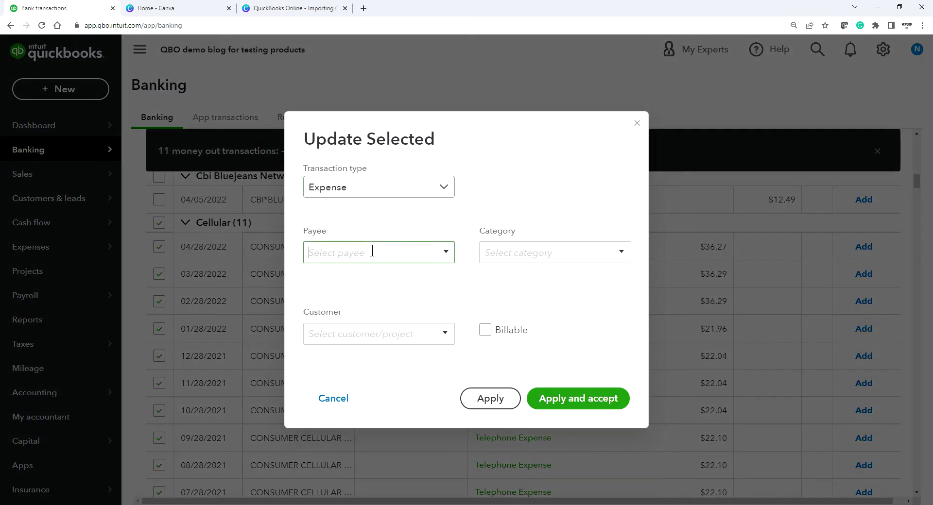
text(CC)
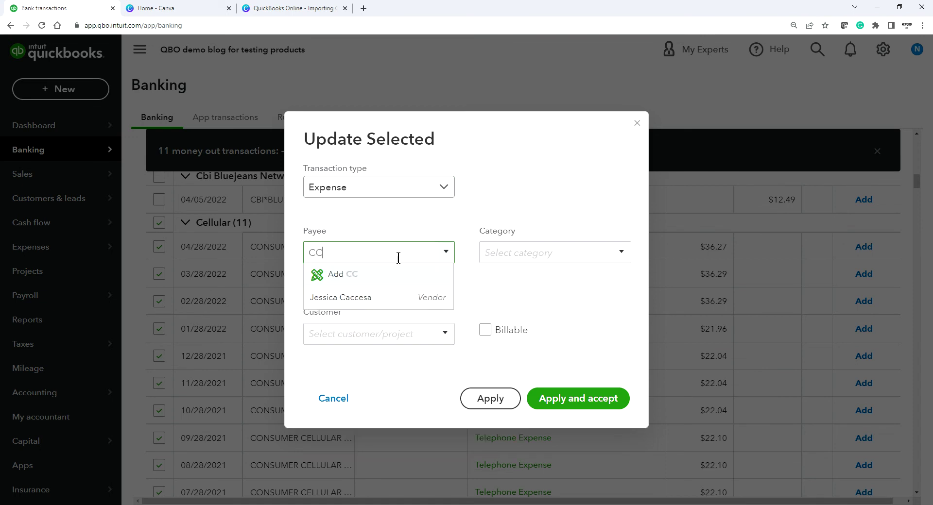
click(350, 274)
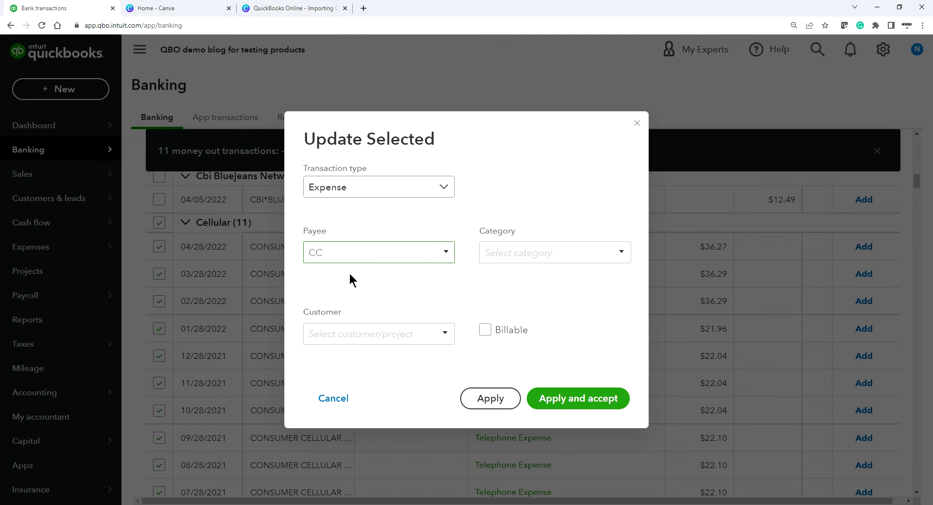
click(341, 252)
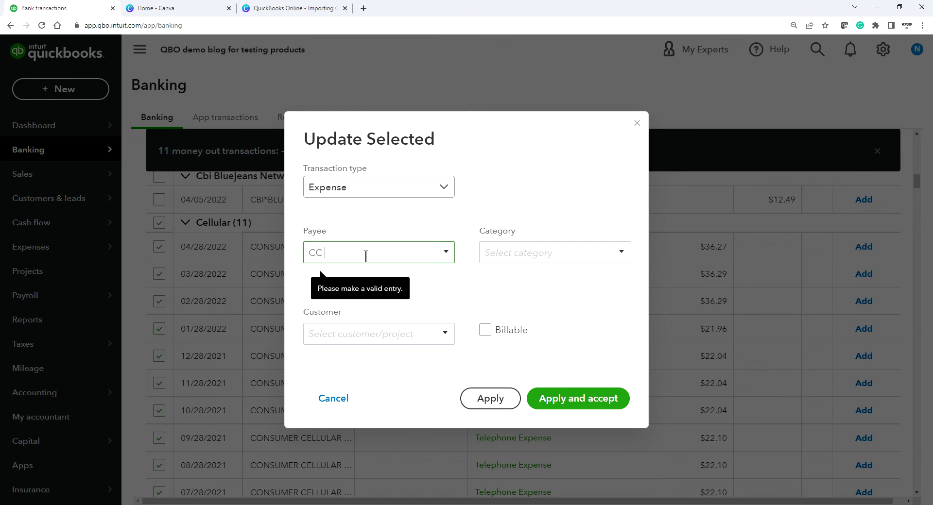
text(Telephone)
key(Return)
click(367, 362)
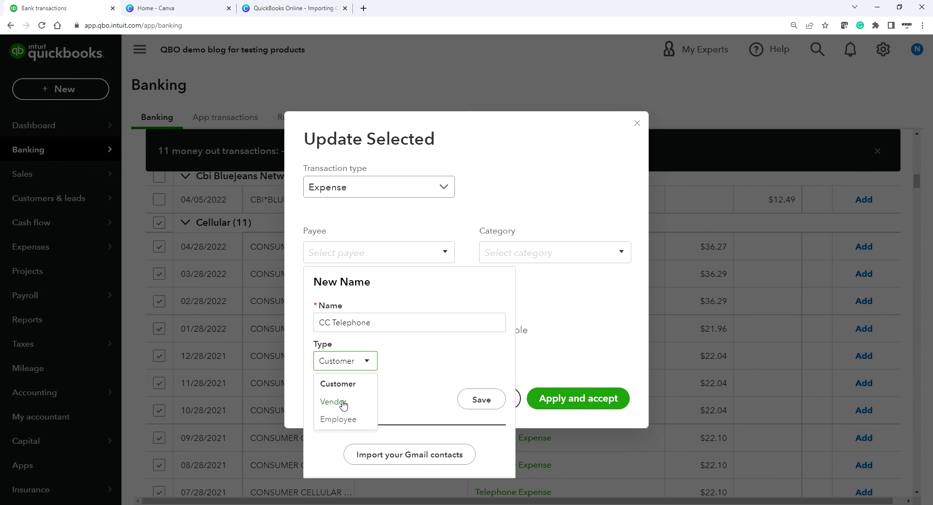
click(341, 403)
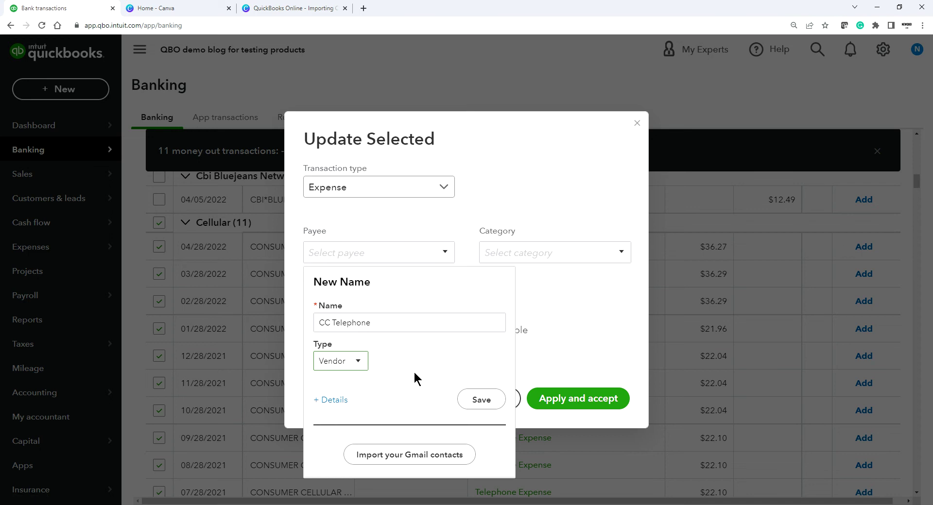
click(477, 400)
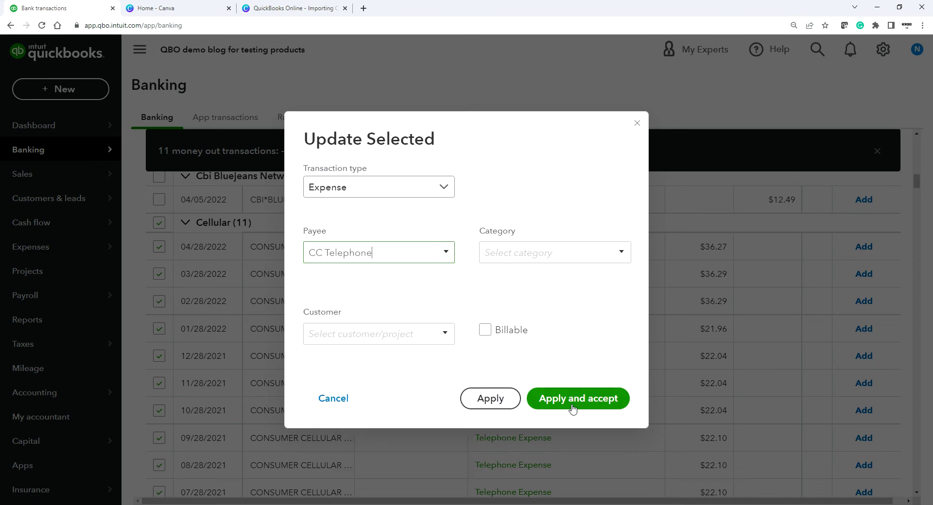
click(592, 406)
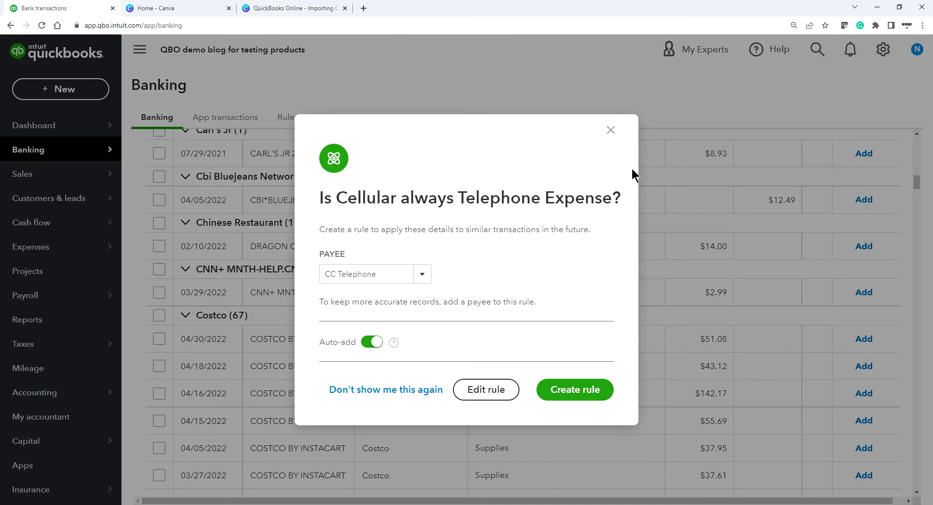
click(611, 131)
View the account's categorized transactions, open the 09/28/2021 CONSUMER CELLULAR INC expense to check its details, and close it.
scroll(543, 281, up, 3)
scroll(544, 281, up, 12)
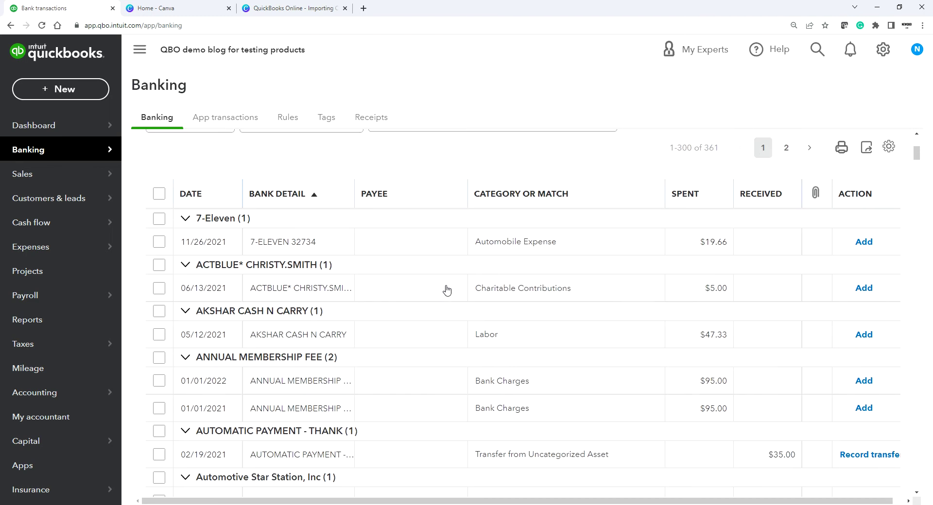
scroll(447, 290, up, 5)
click(277, 325)
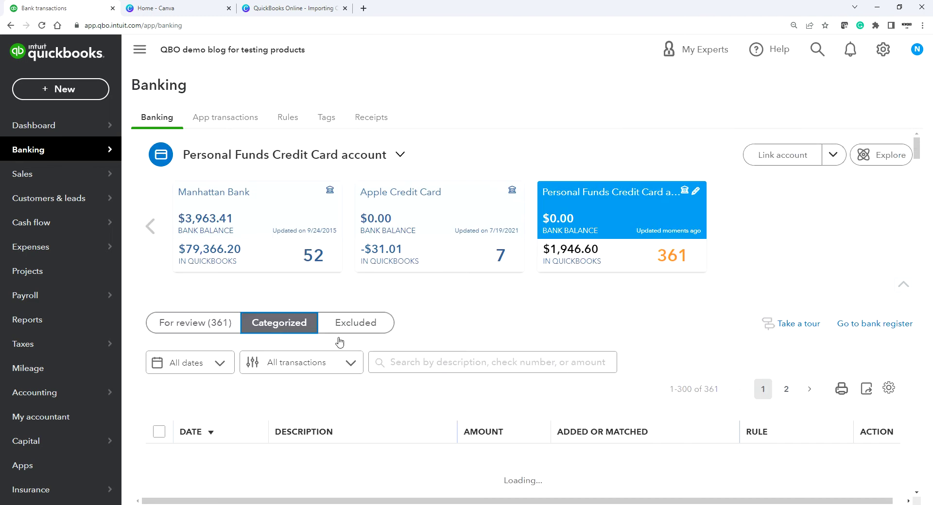
scroll(647, 372, down, 6)
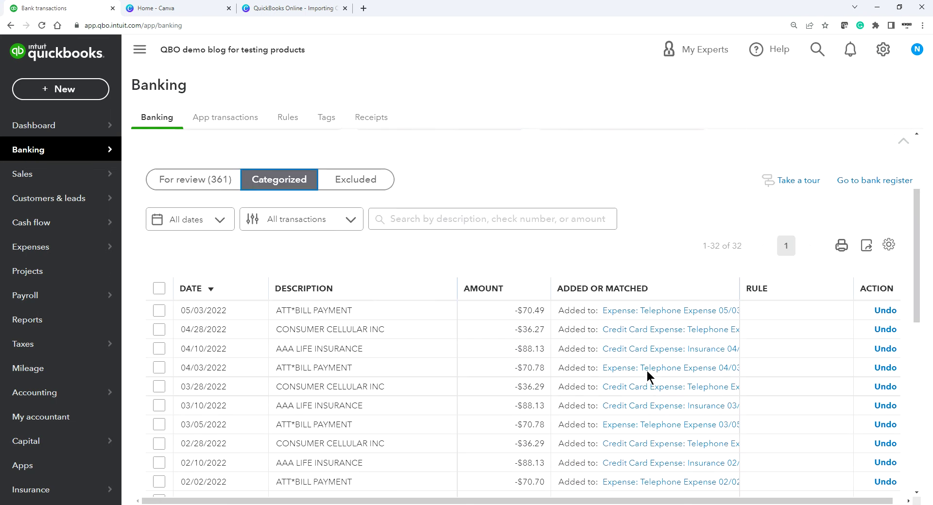
scroll(648, 375, down, 2)
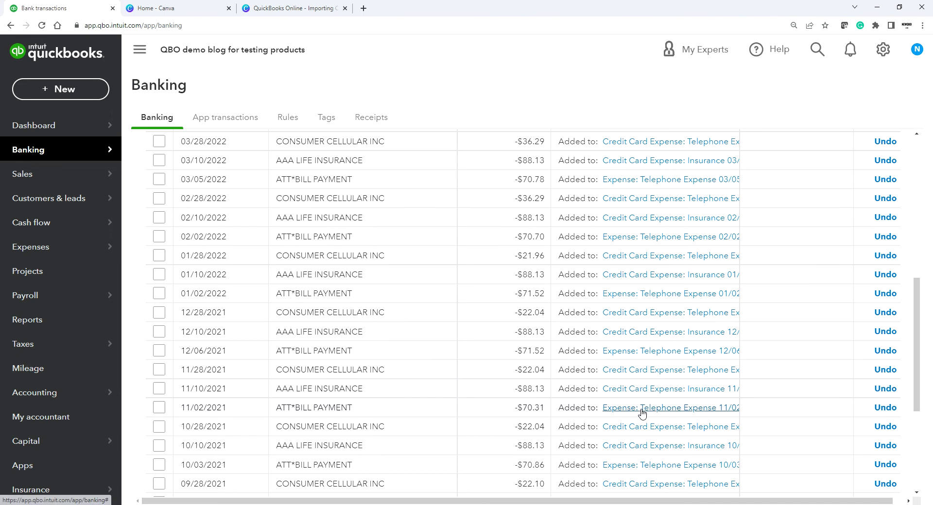
scroll(642, 415, down, 1)
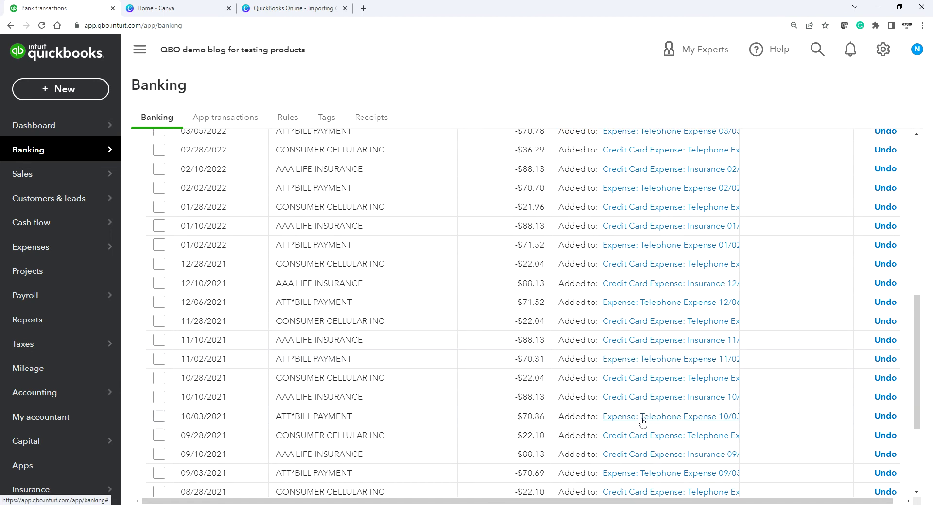
click(668, 436)
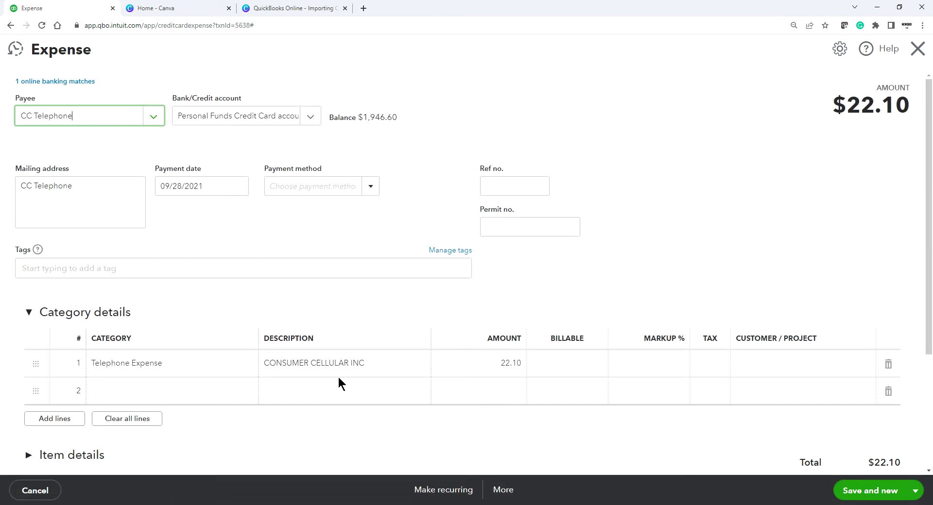
click(917, 50)
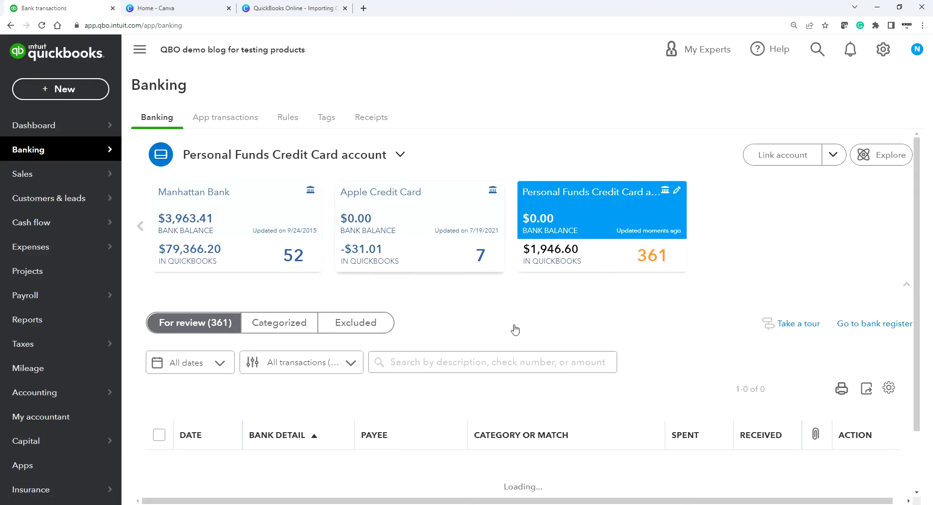
Look through the transaction groups still for review, examining the Costco group's entries and suggested categories.
scroll(514, 326, down, 3)
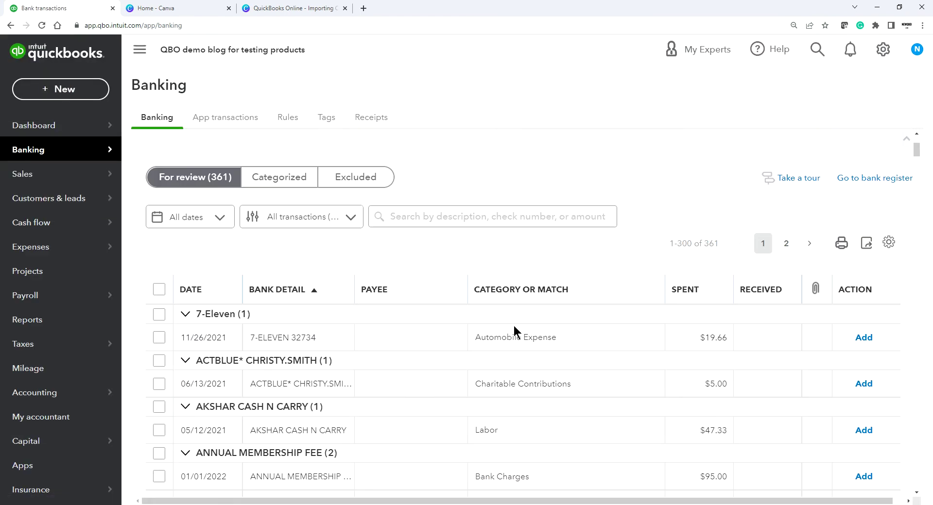
scroll(428, 344, down, 8)
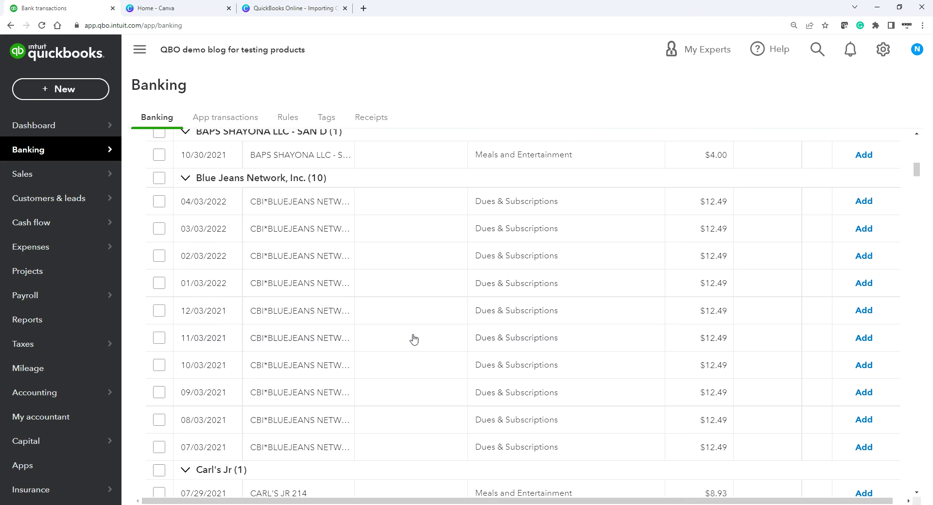
scroll(413, 339, down, 9)
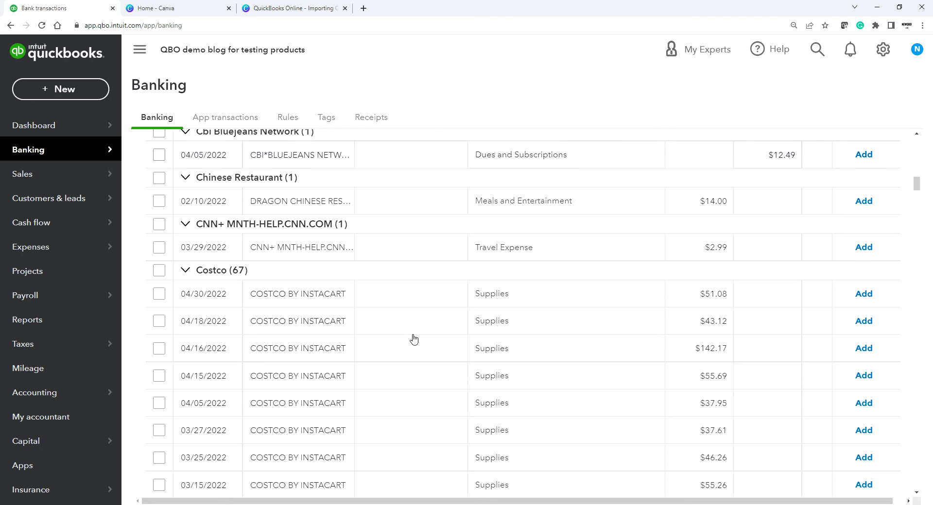
scroll(414, 339, down, 4)
scroll(413, 339, down, 3)
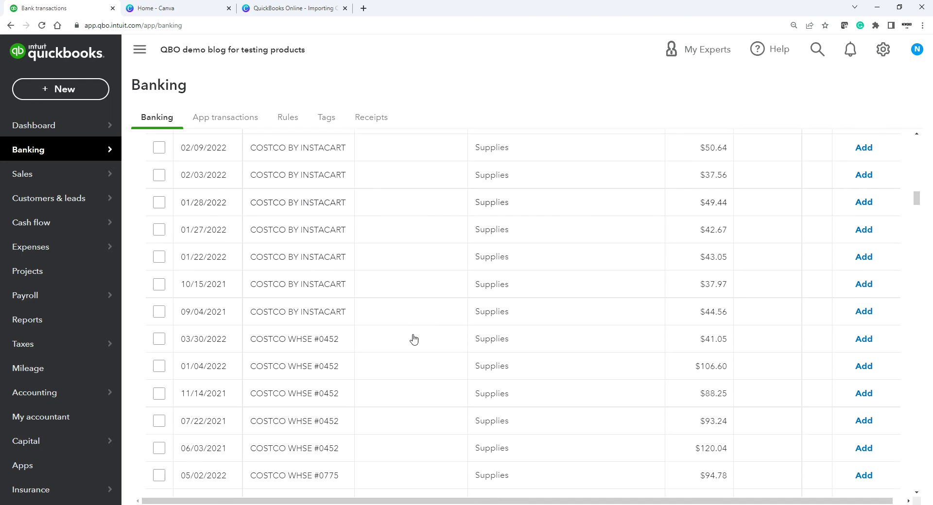
scroll(413, 339, down, 3)
scroll(414, 339, up, 6)
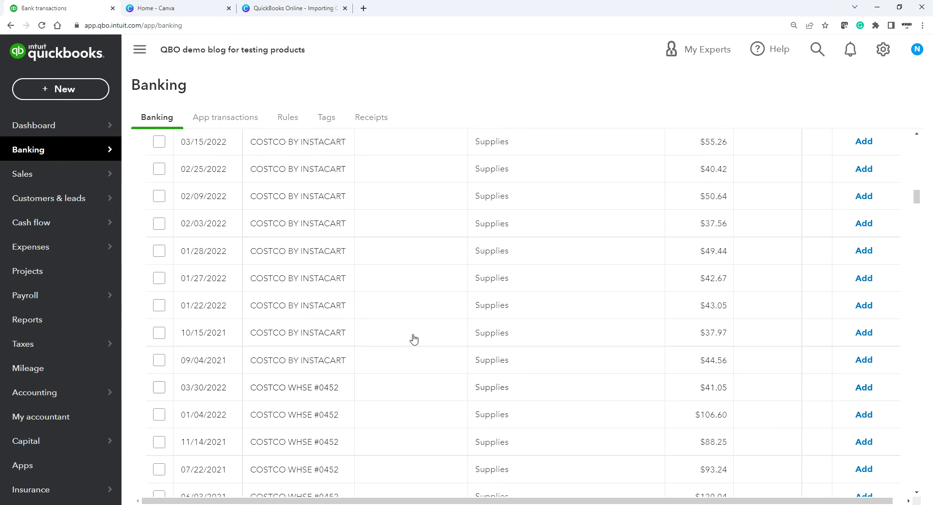
scroll(414, 339, up, 6)
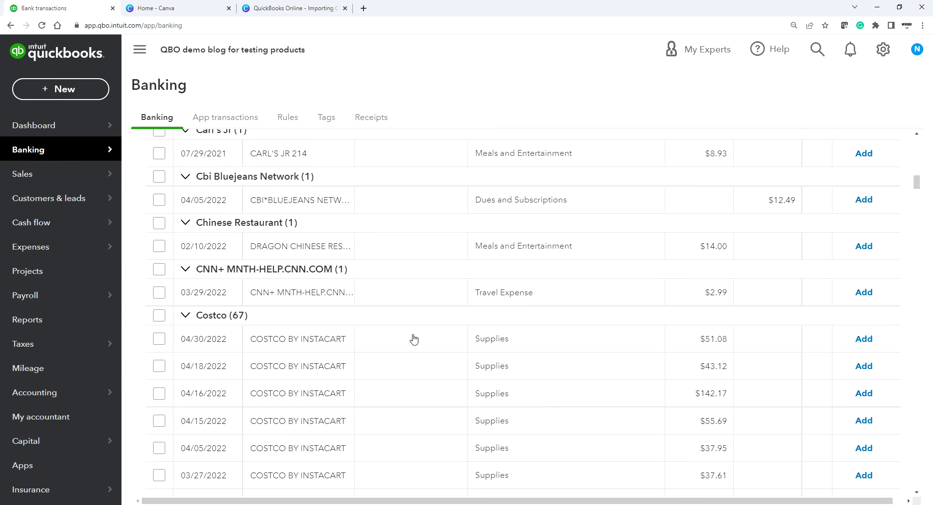
scroll(414, 339, down, 2)
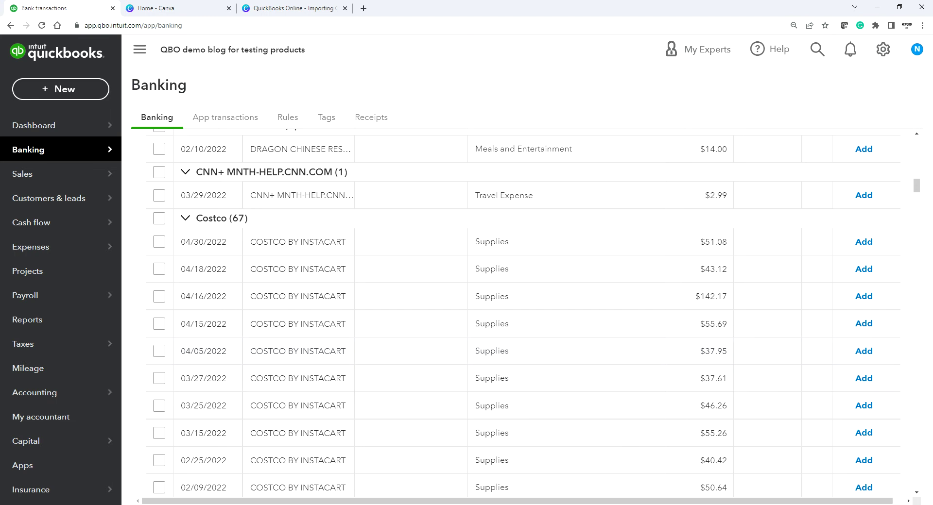
Check the highlighted Costco row and its business and personal split note in the Chase-Credit-Card spreadsheet in Excel, and return to QuickBooks.
key(alt+Tab)
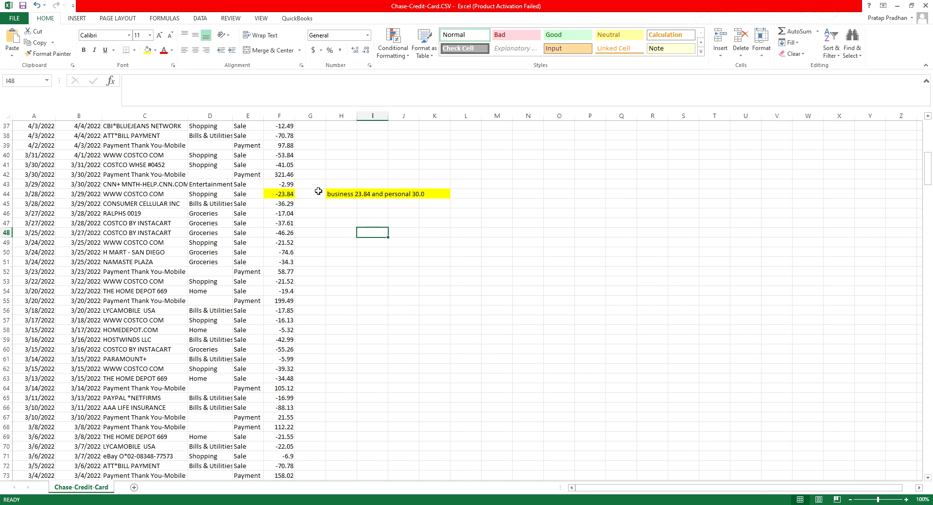
click(896, 6)
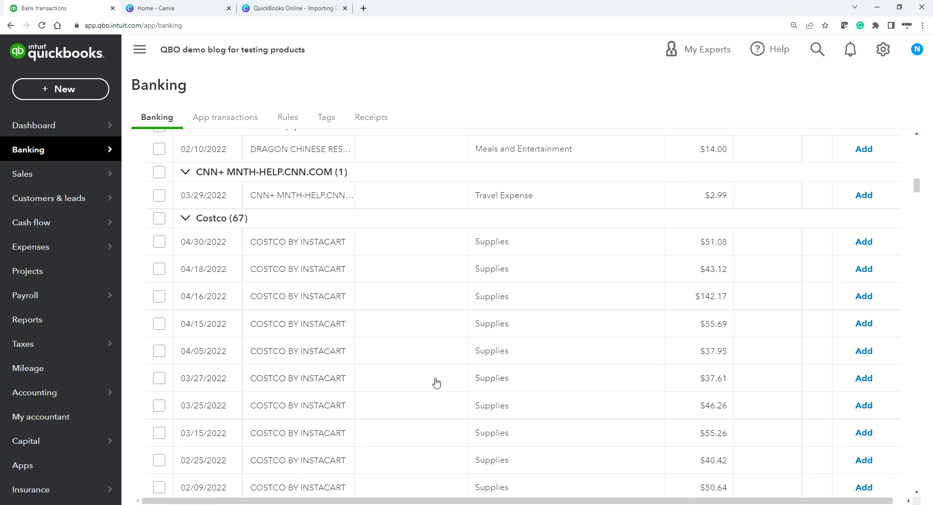
Select the whole Costco group and set its bulk update to transaction type Expense with the existing vendor Costco as payee.
click(159, 218)
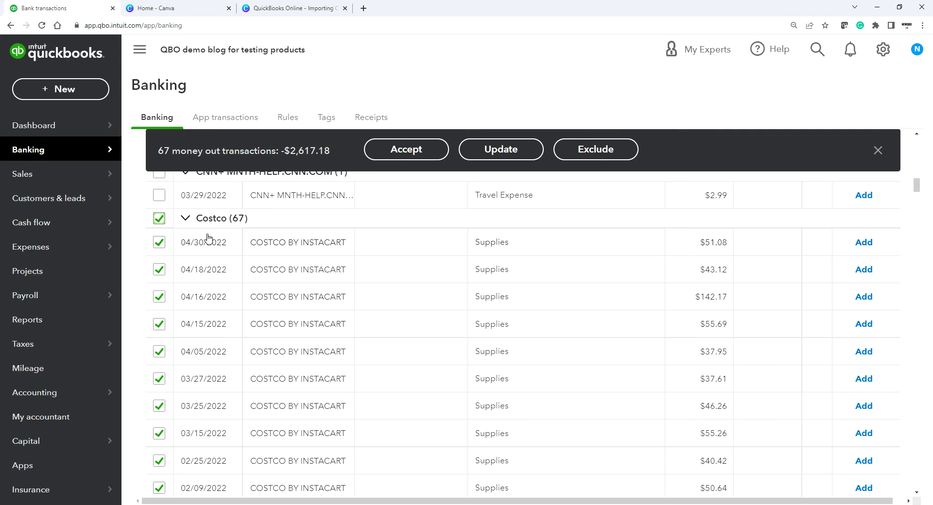
click(500, 150)
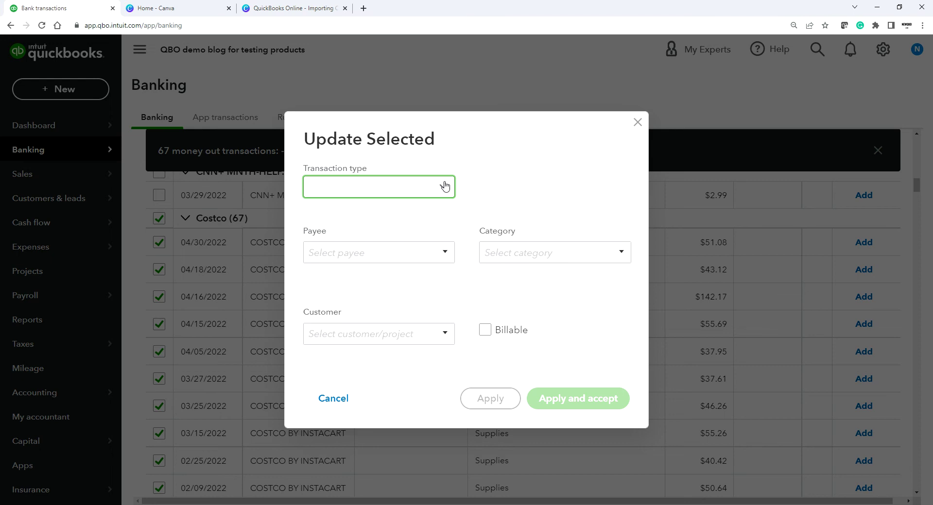
click(444, 186)
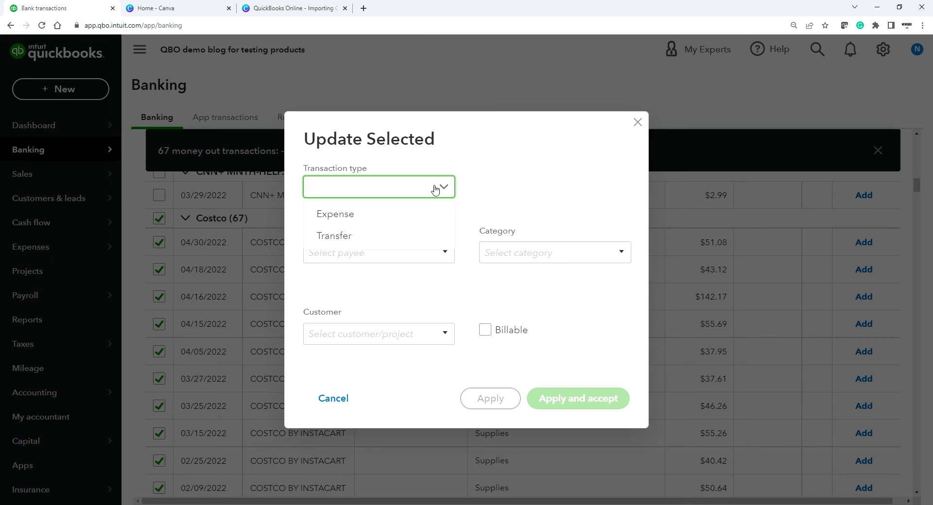
click(363, 214)
click(332, 250)
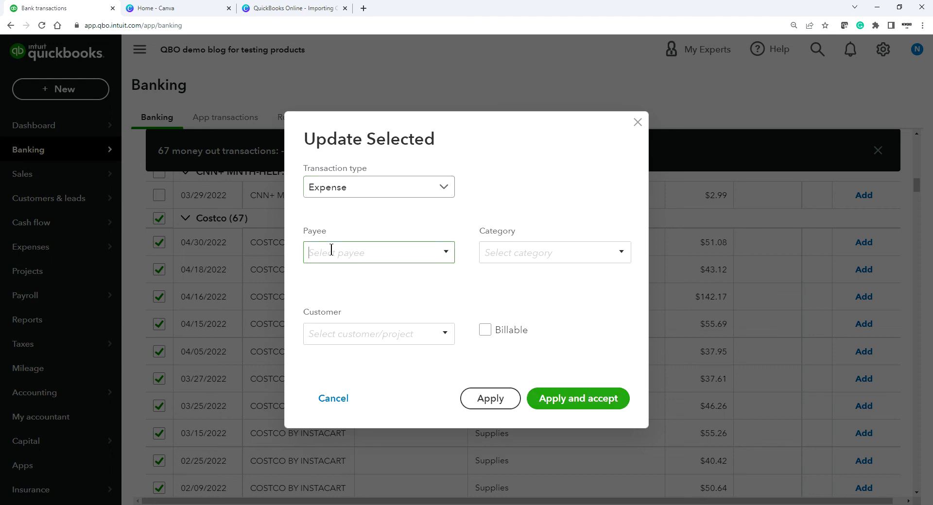
text(Costco)
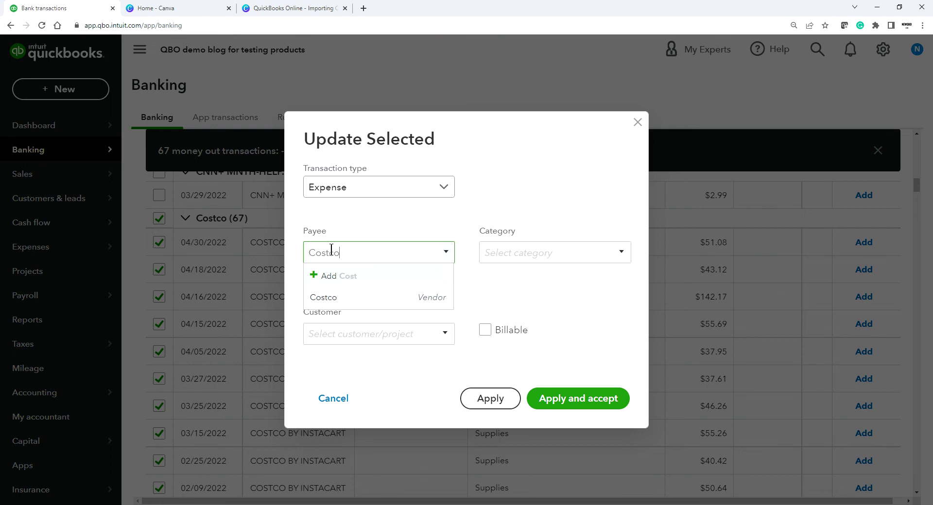
click(367, 298)
Set the Costco update's category to Supplies, and apply and accept it without creating a rule.
click(524, 253)
text(supplies)
click(510, 321)
click(582, 399)
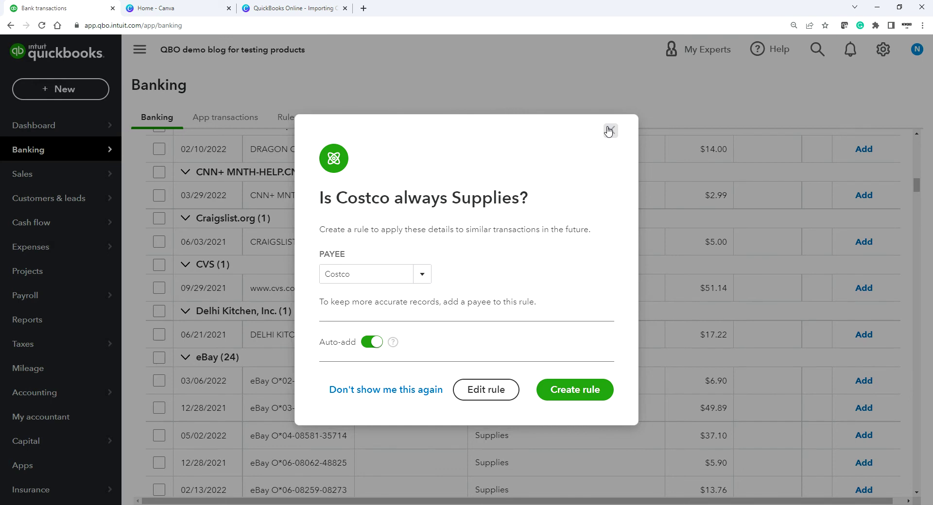
click(609, 130)
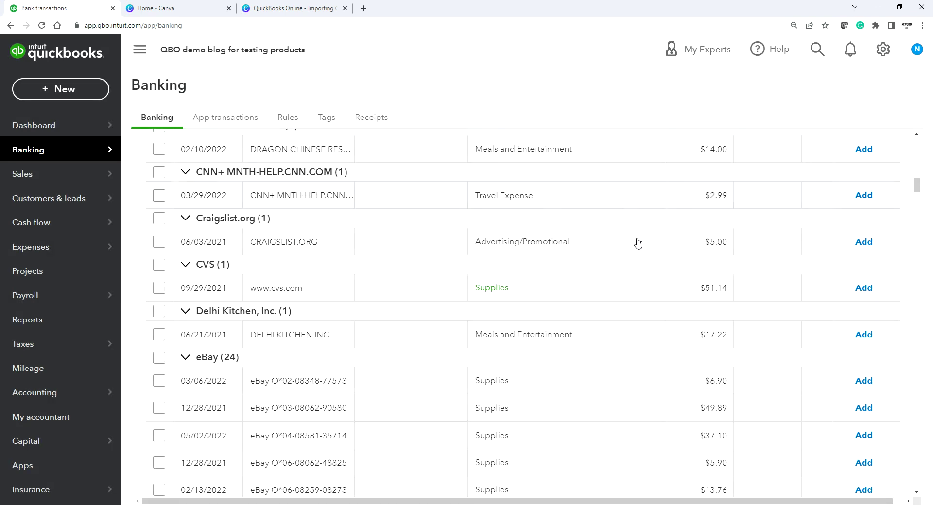
Look through the groups following Costco in the review list, examining the eBay group's entries and suggested categories.
scroll(637, 244, up, 3)
scroll(638, 243, down, 8)
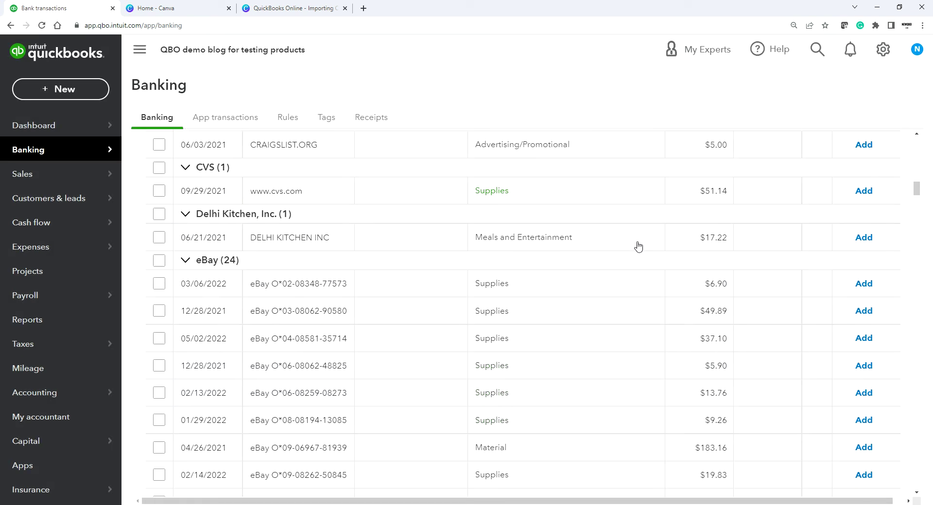
scroll(639, 268, up, 2)
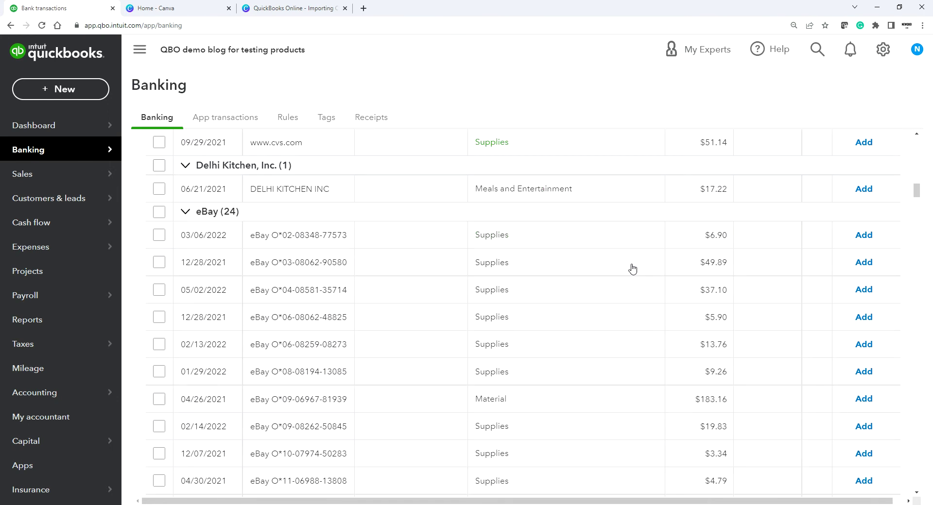
scroll(632, 267, down, 1)
scroll(632, 267, up, 2)
scroll(488, 276, down, 10)
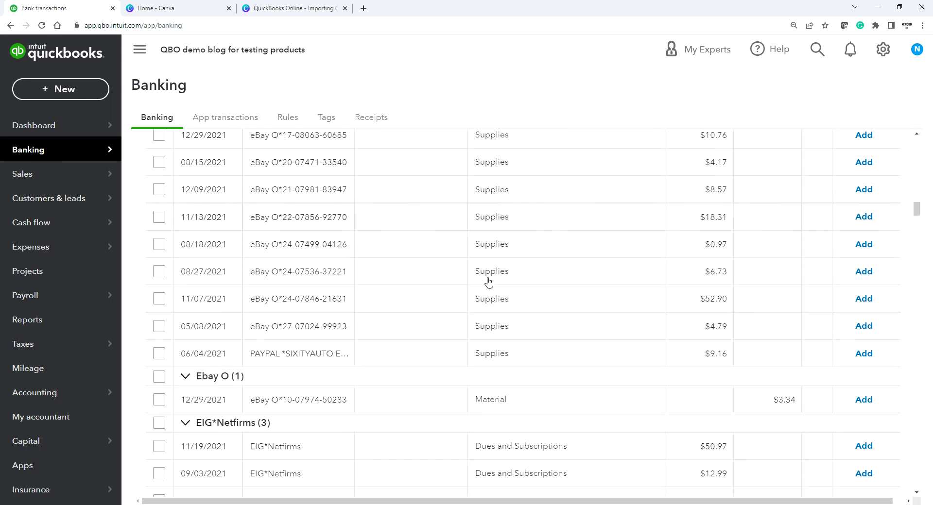
scroll(488, 280, down, 3)
scroll(488, 281, up, 4)
scroll(488, 281, up, 7)
scroll(526, 334, up, 2)
scroll(493, 372, down, 1)
scroll(537, 362, up, 4)
scroll(358, 377, down, 5)
scroll(176, 302, up, 3)
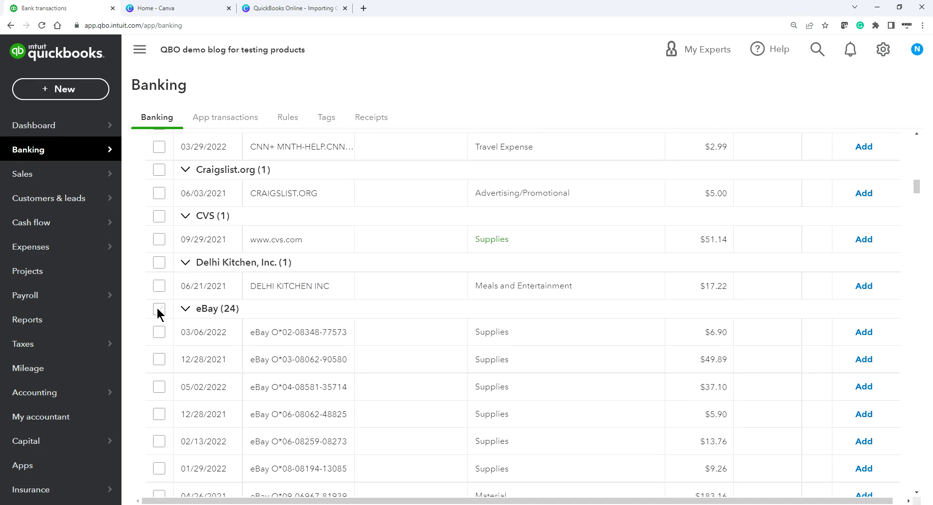
Select the whole eBay group and choose Expense as the transaction type in its bulk update.
click(159, 309)
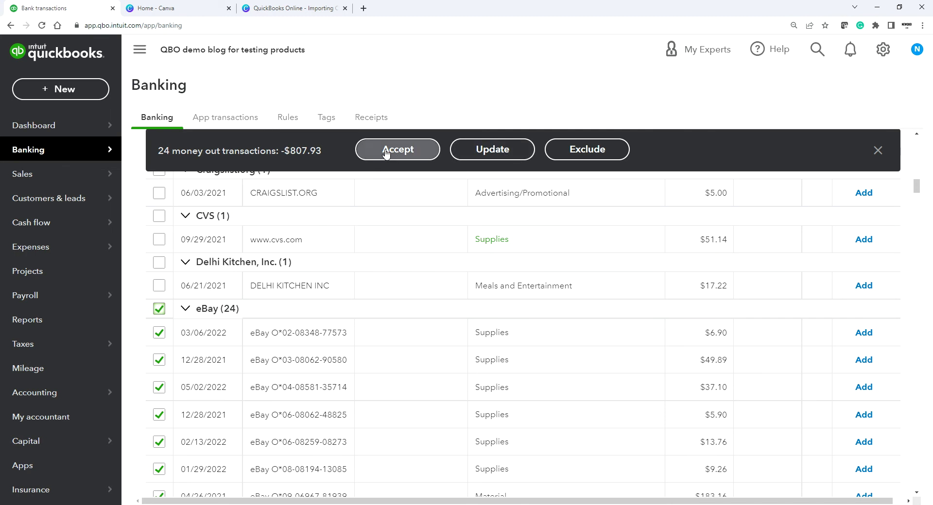
click(502, 152)
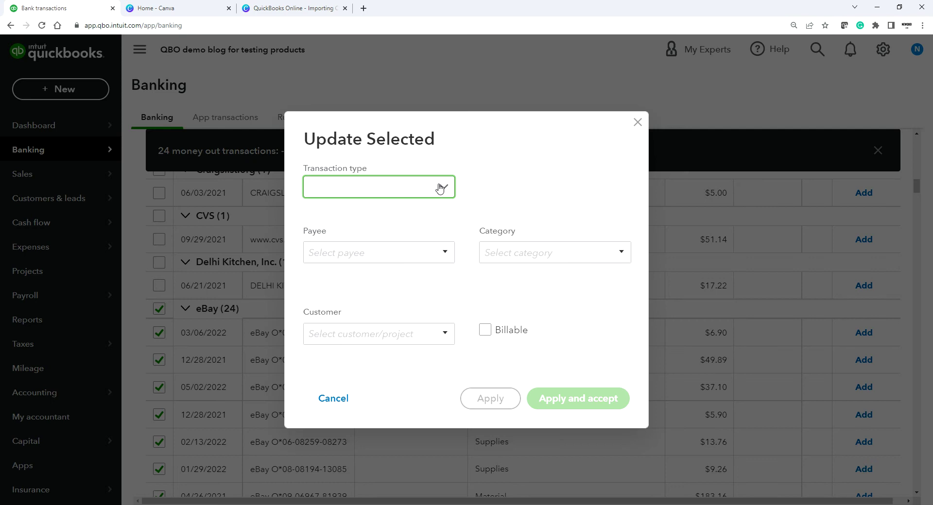
click(438, 188)
click(392, 218)
Add eBay as a new vendor for the payee of the bulk update.
click(361, 257)
text(eBay)
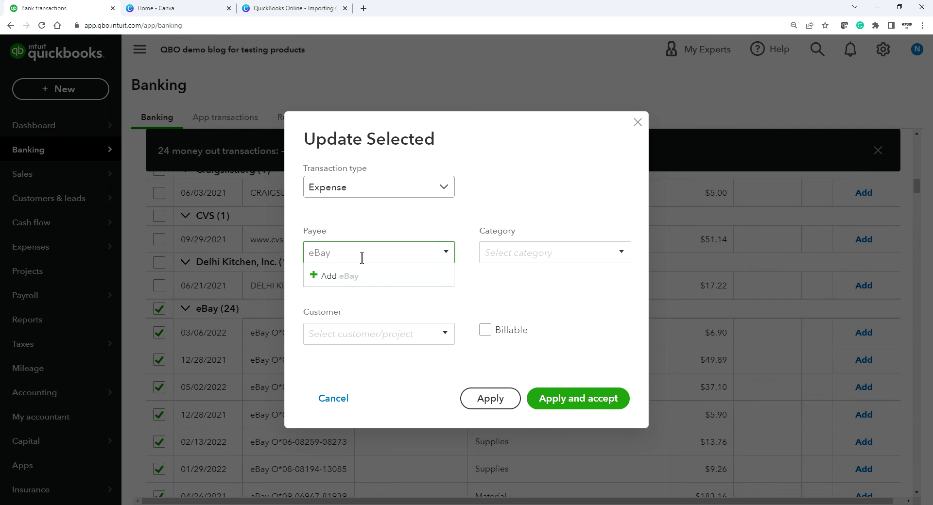
click(344, 276)
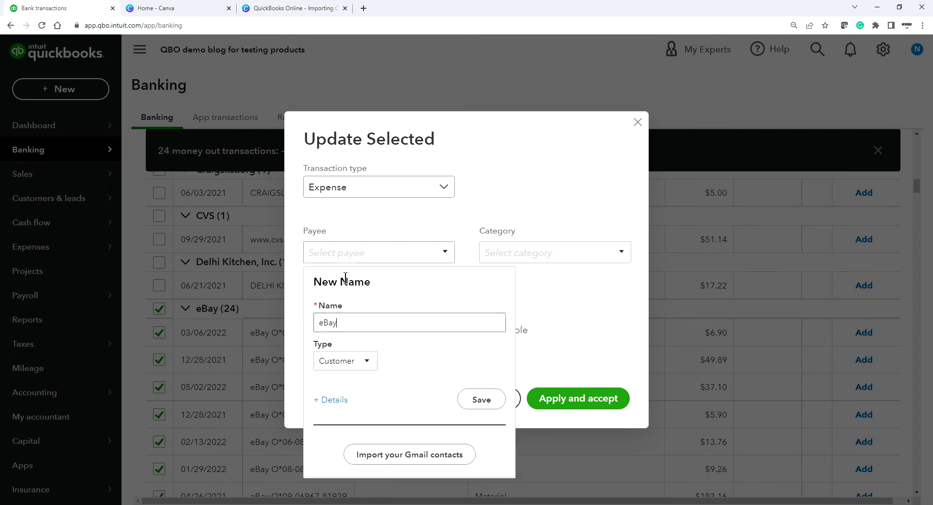
click(368, 361)
click(343, 402)
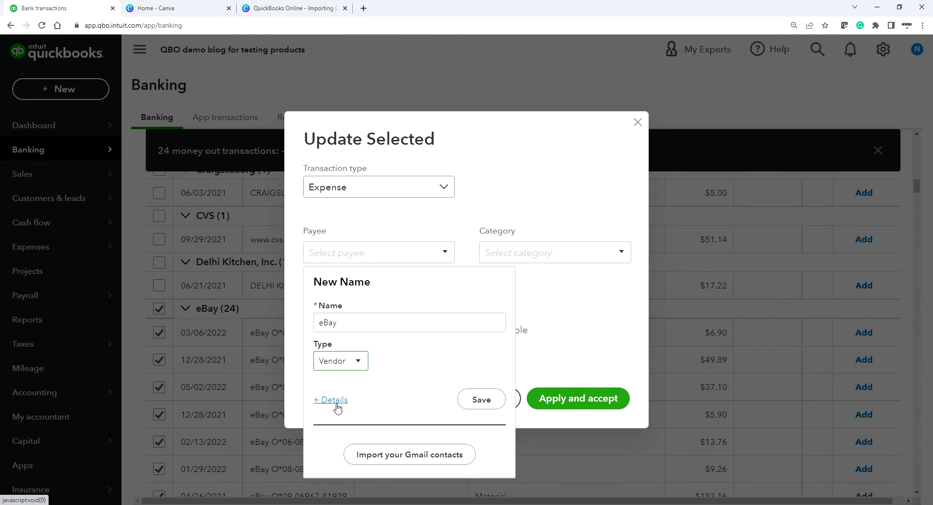
click(483, 401)
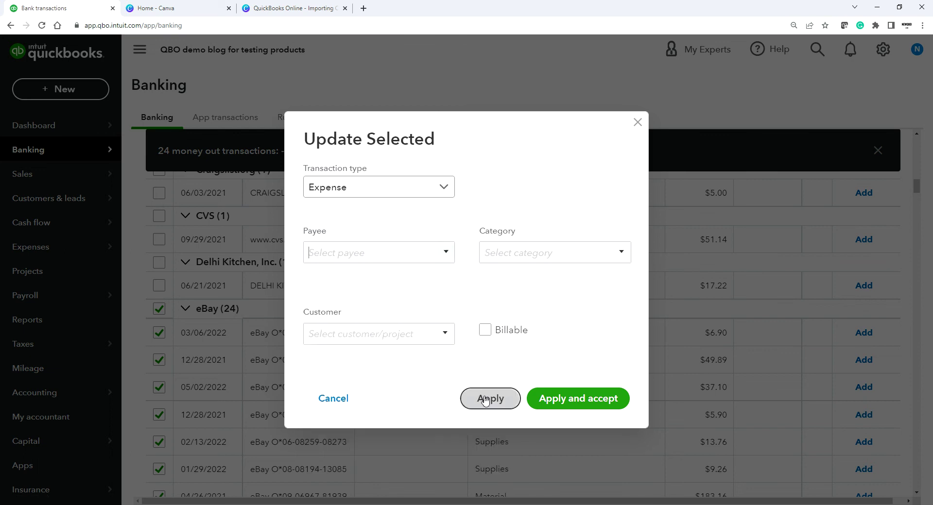
Set the eBay update's category to Supplies, and apply and accept it without creating a rule.
click(525, 254)
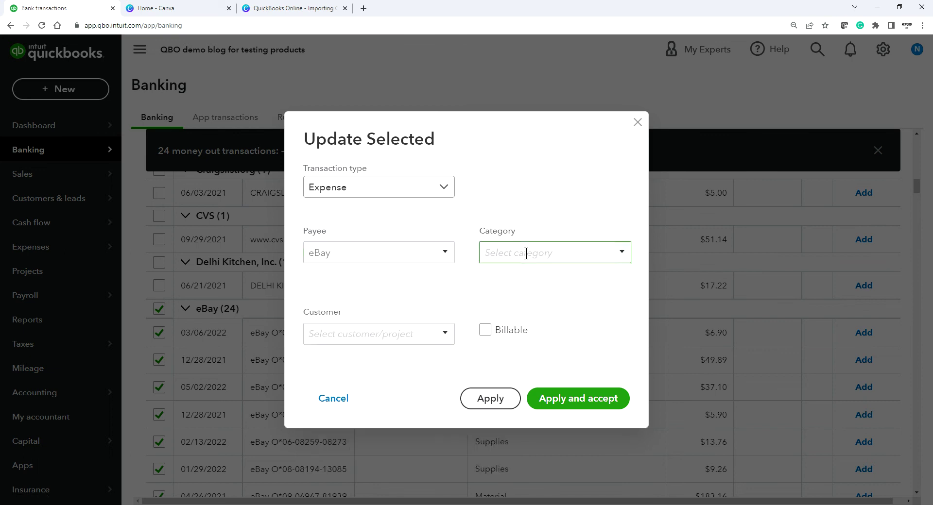
text(Supp)
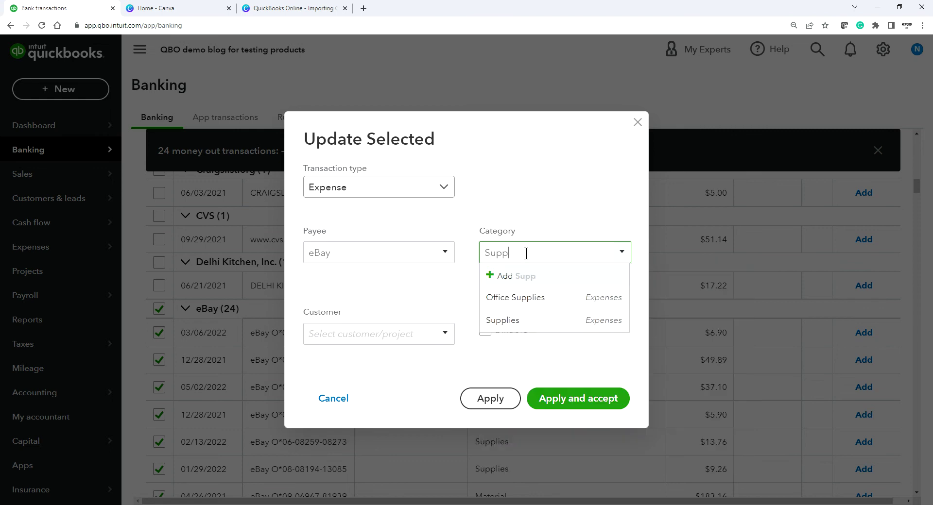
click(513, 318)
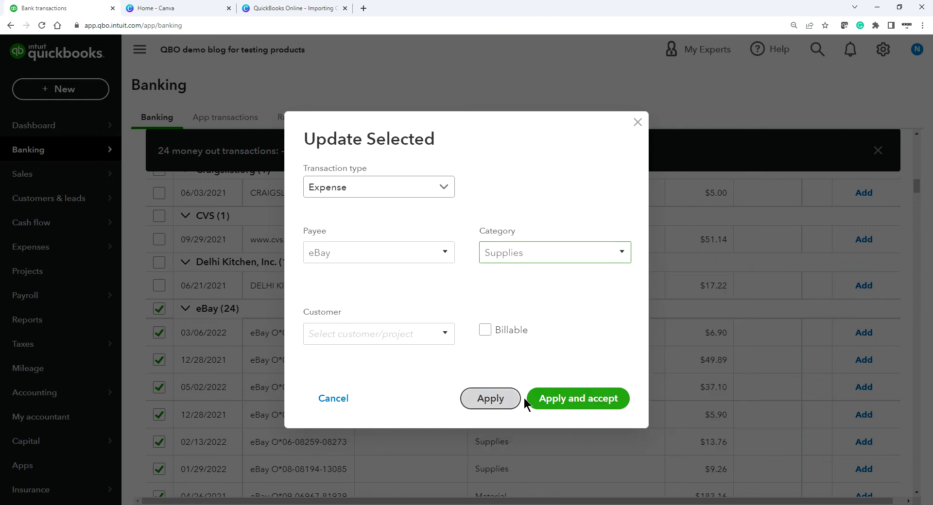
click(572, 400)
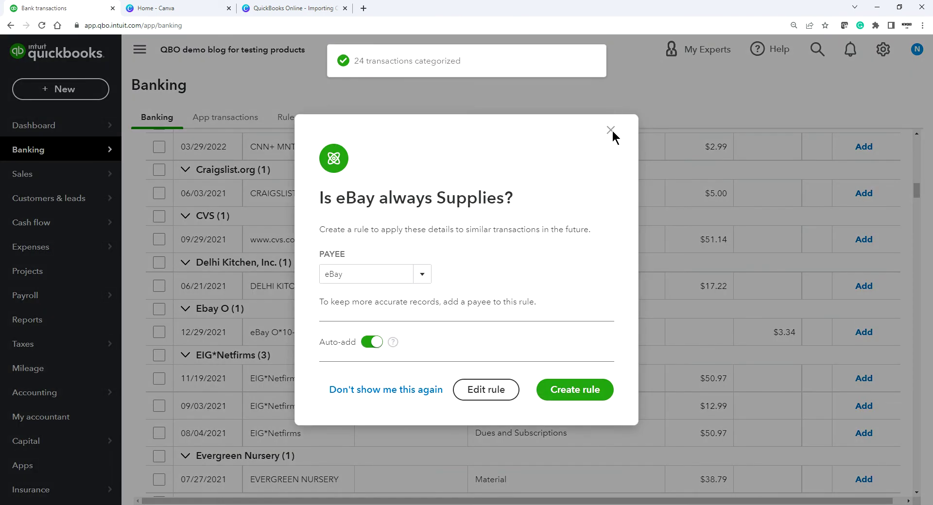
click(611, 132)
Look through all the remaining transaction groups for review and their suggested categories, and return to the account overview.
scroll(628, 217, up, 6)
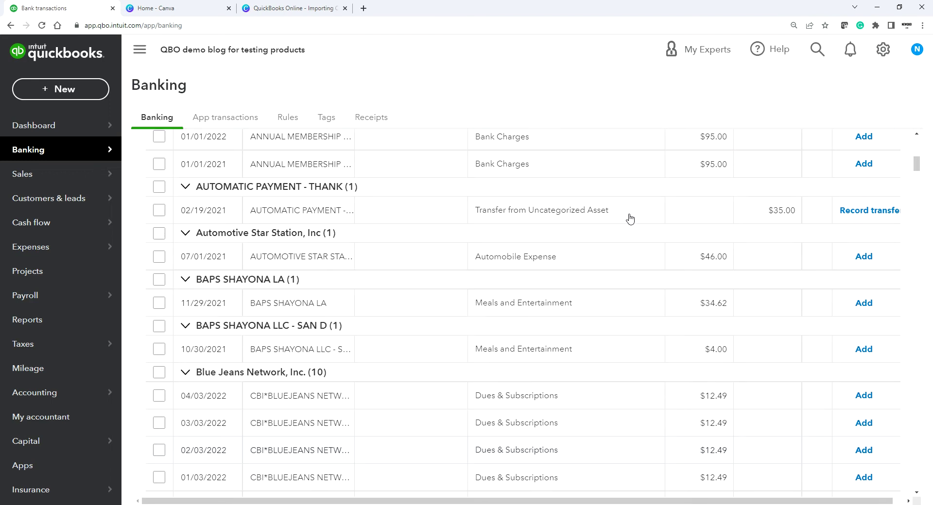
scroll(630, 219, down, 20)
scroll(620, 270, down, 18)
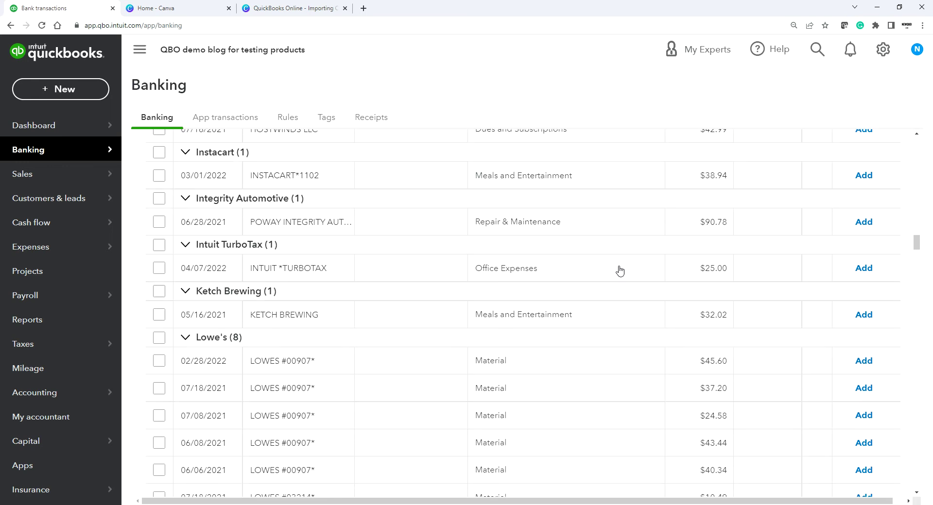
scroll(619, 270, down, 20)
scroll(620, 270, down, 5)
scroll(619, 270, up, 12)
scroll(619, 271, up, 20)
scroll(618, 271, up, 20)
scroll(609, 217, up, 10)
scroll(606, 262, down, 10)
scroll(606, 280, down, 20)
scroll(607, 281, down, 12)
scroll(607, 280, down, 15)
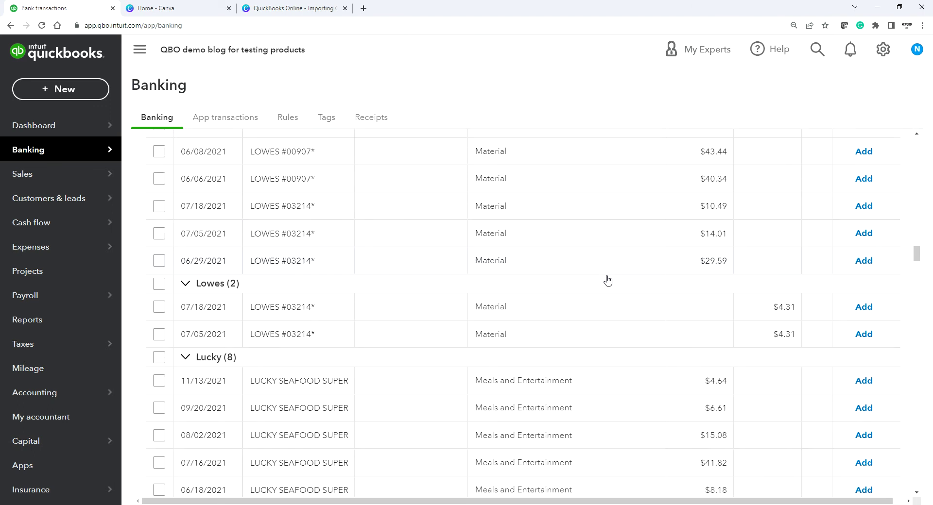
scroll(607, 281, down, 14)
scroll(608, 291, down, 15)
scroll(623, 311, down, 12)
scroll(623, 304, up, 11)
scroll(625, 299, up, 10)
scroll(644, 319, down, 5)
scroll(644, 319, down, 20)
scroll(645, 319, down, 20)
scroll(644, 328, down, 20)
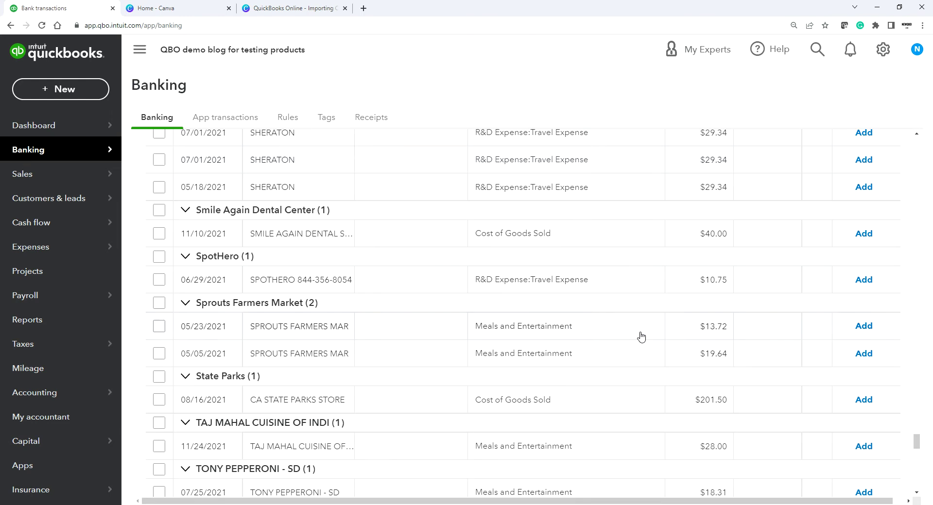
scroll(641, 336, up, 5)
scroll(918, 146, up, 15)
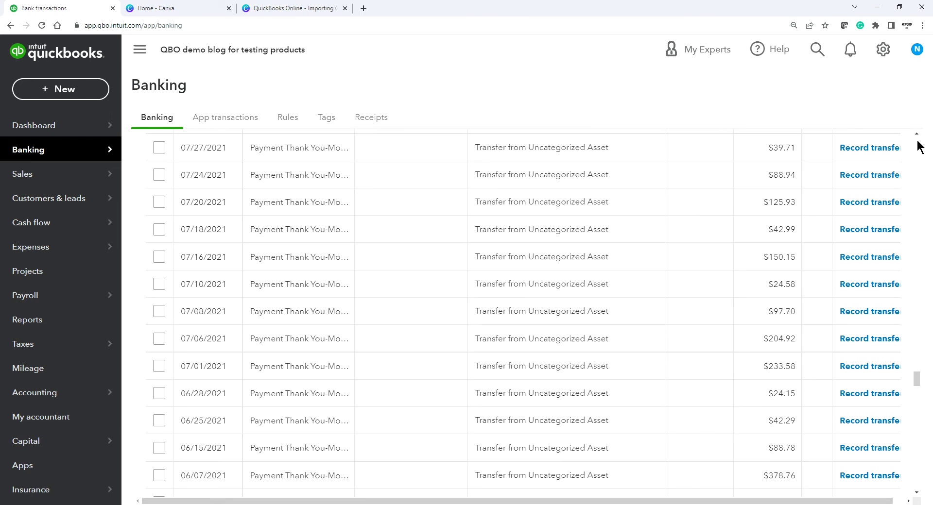
scroll(918, 145, up, 20)
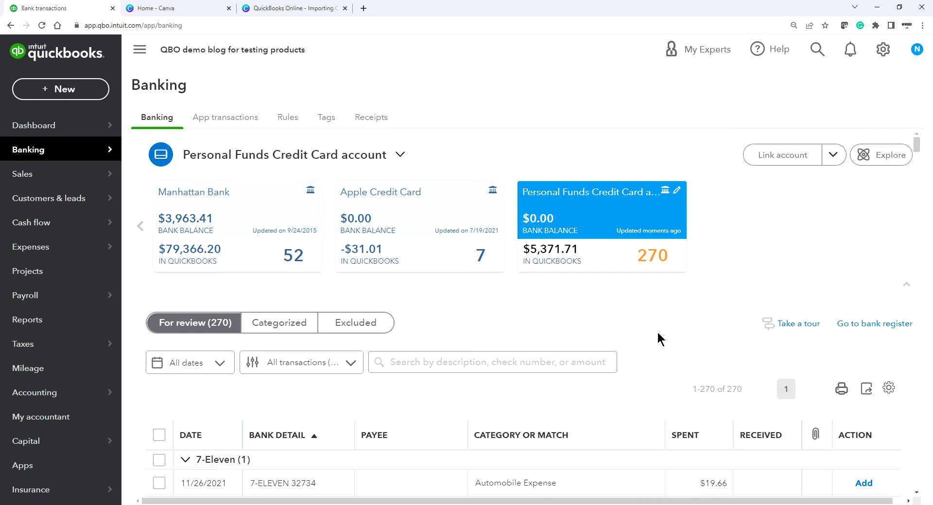
View the account's categorized transactions to check how the Costco and eBay entries were posted, and return to the transactions for review.
scroll(629, 350, down, 2)
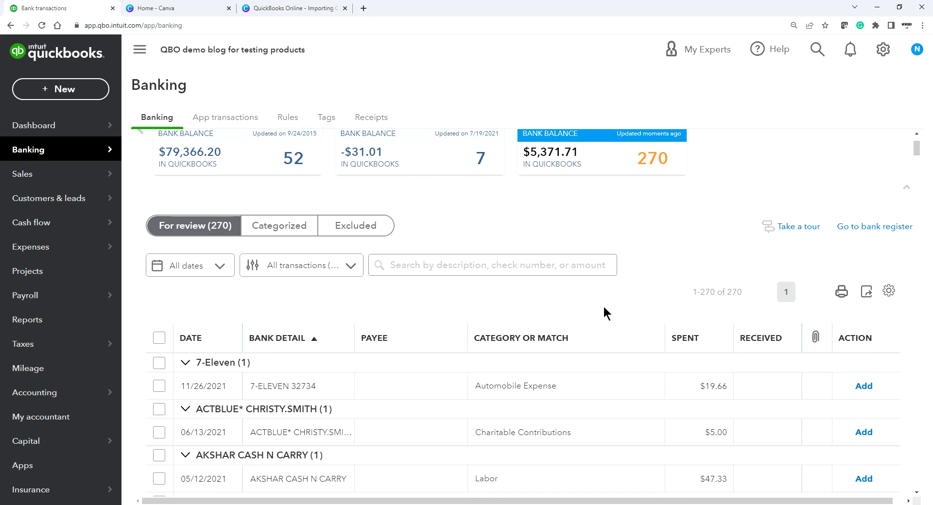
click(504, 263)
scroll(582, 272, up, 3)
scroll(582, 299, down, 3)
click(273, 227)
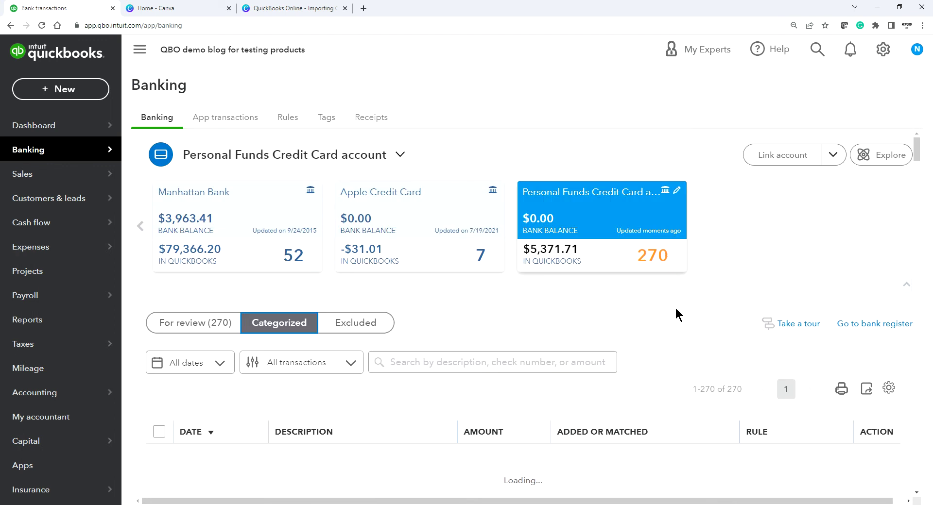
scroll(673, 311, down, 15)
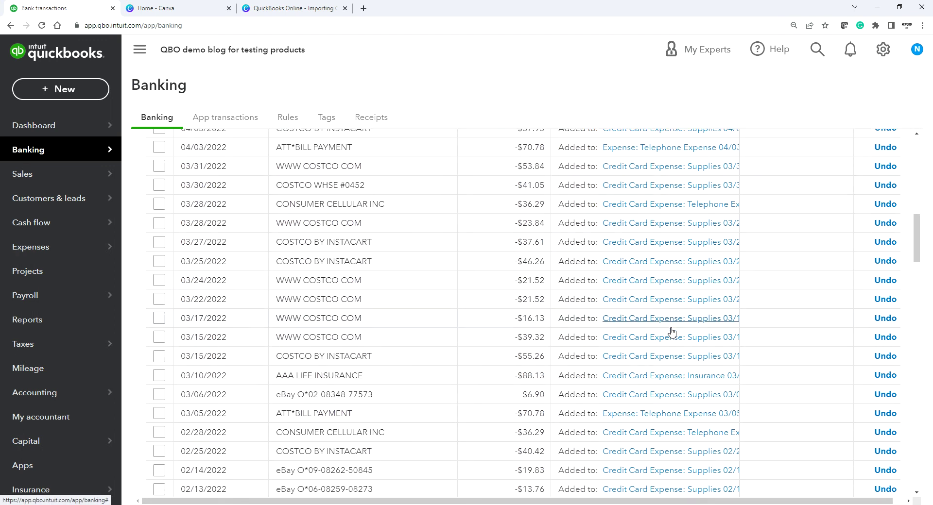
scroll(672, 334, up, 20)
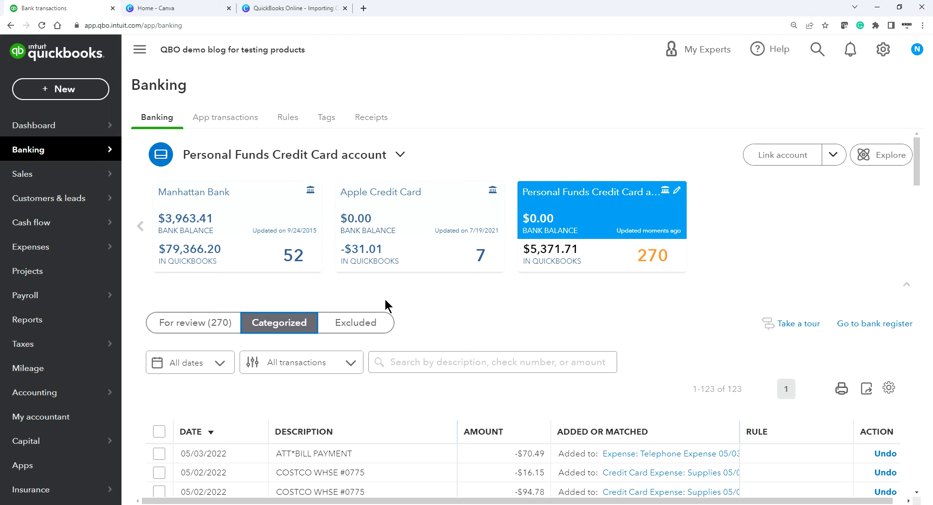
scroll(425, 303, down, 3)
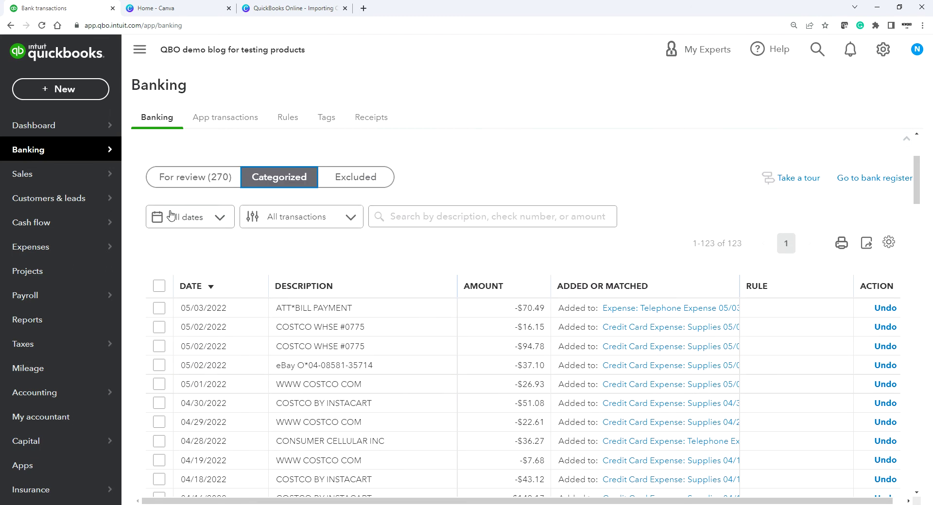
click(183, 178)
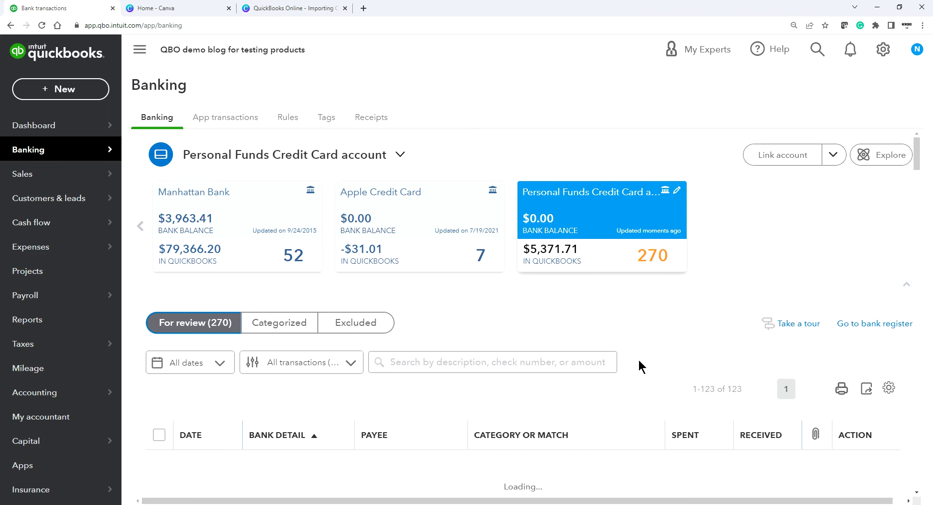
Look through the transactions for review from 7-Eleven down to the Home Depot group and their suggested payees and categories.
scroll(637, 362, down, 2)
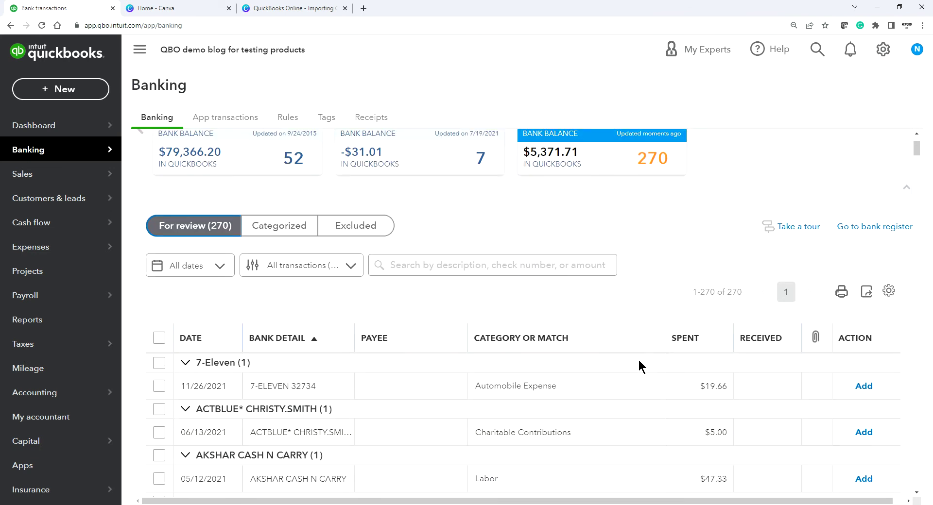
scroll(635, 353, down, 15)
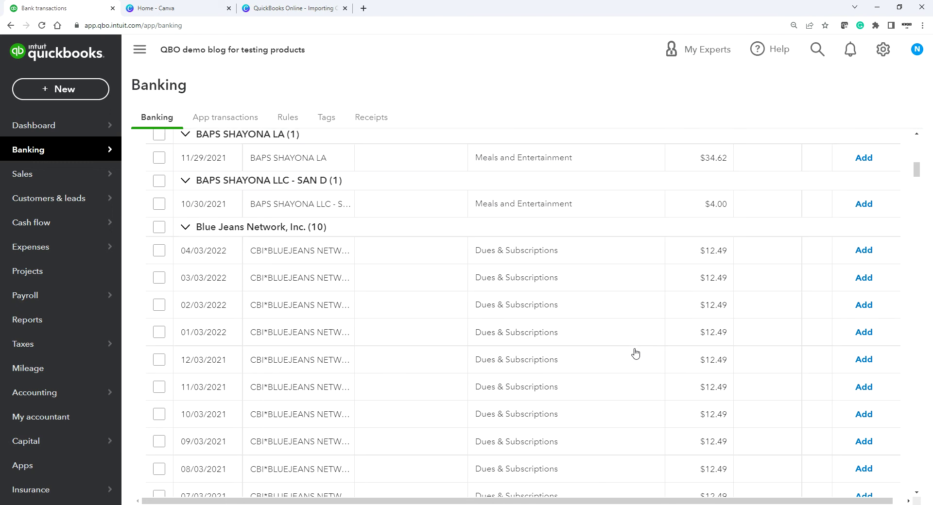
scroll(635, 353, down, 7)
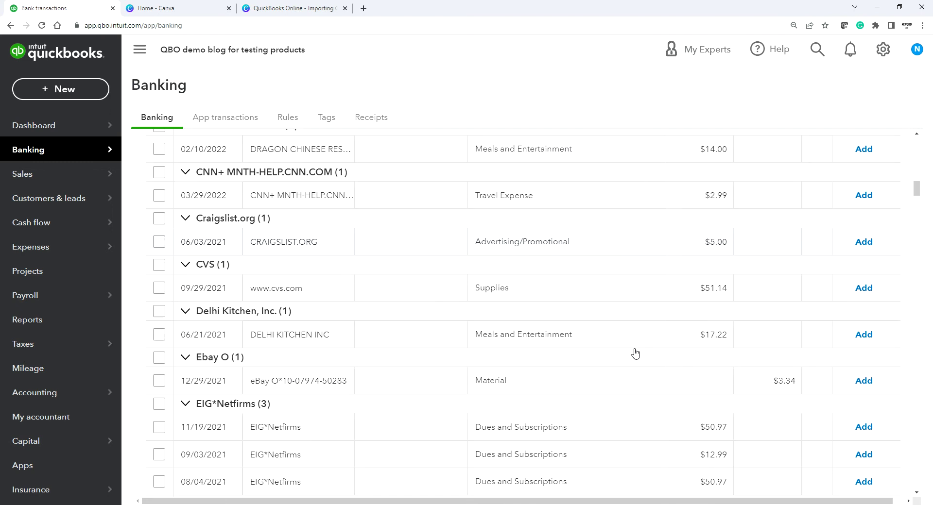
scroll(634, 353, down, 1)
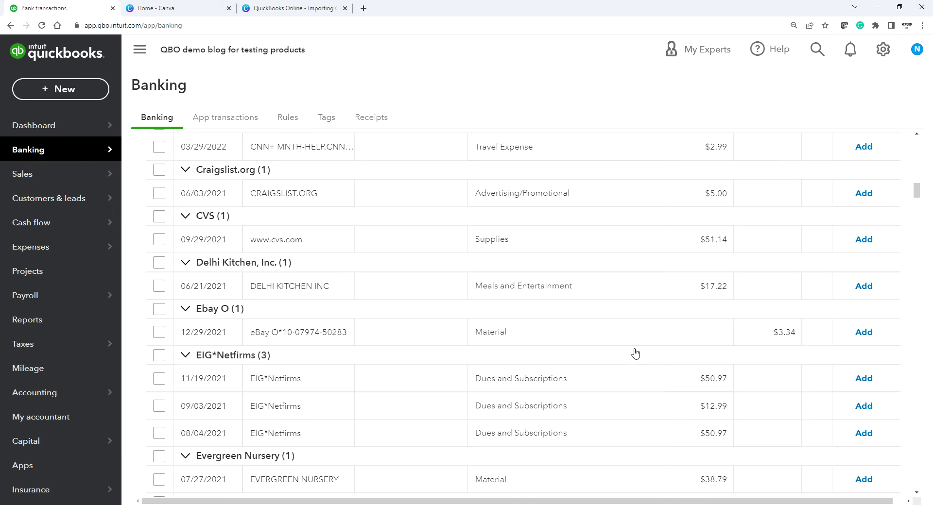
scroll(635, 353, down, 6)
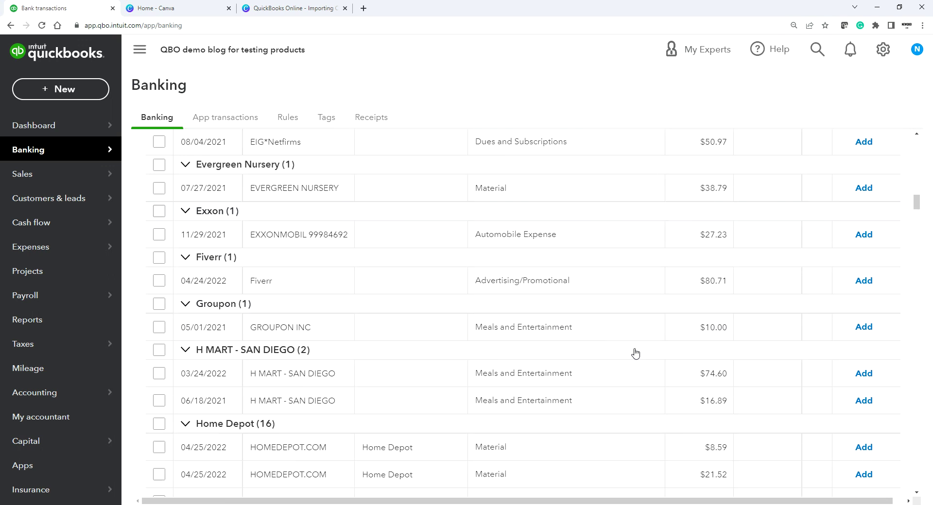
scroll(635, 353, down, 5)
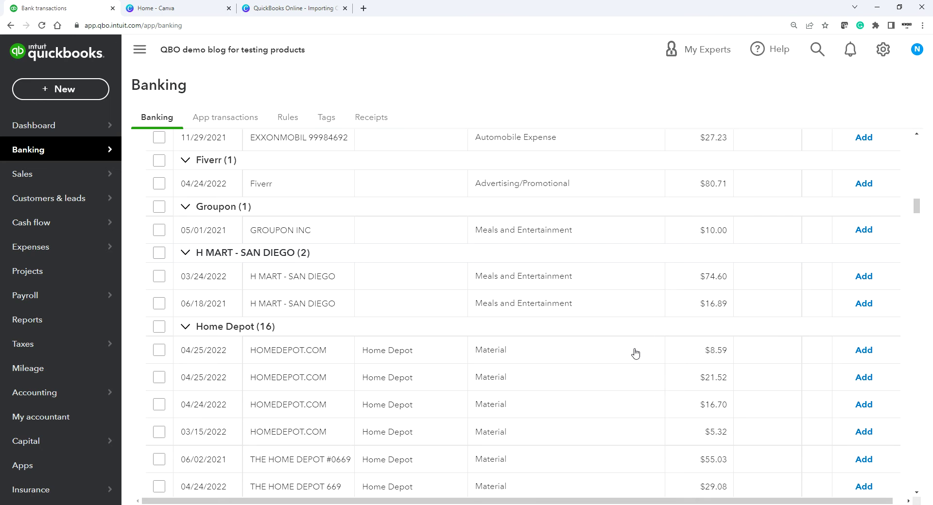
scroll(635, 353, up, 1)
scroll(634, 351, down, 1)
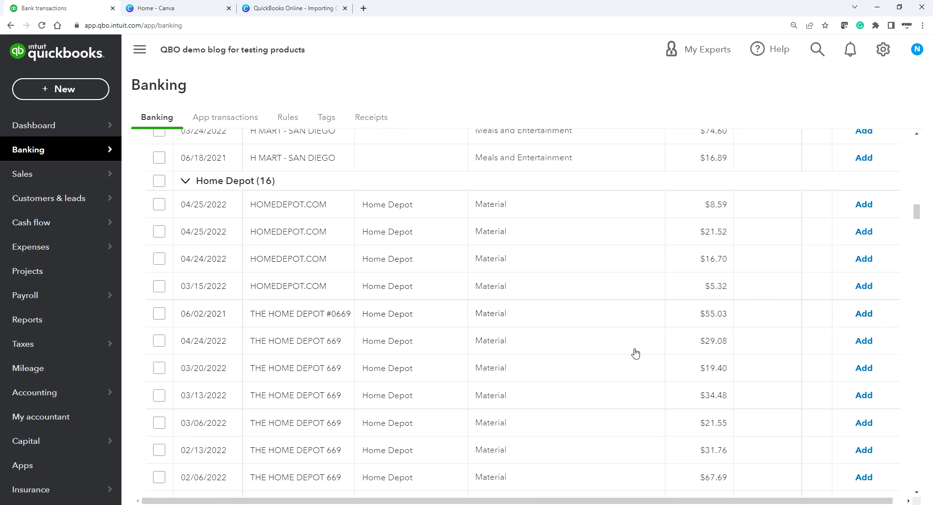
scroll(626, 318, up, 1)
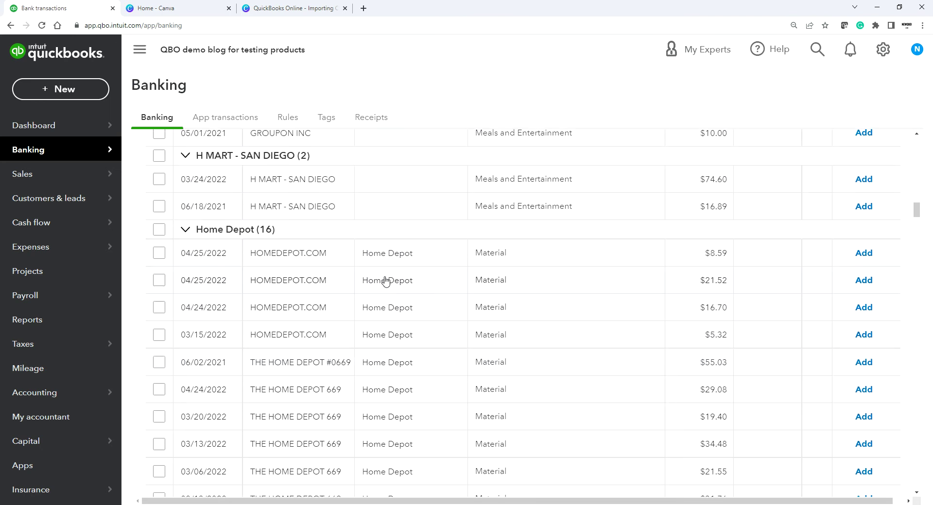
Open the details of the 04/25/2022 Home Depot transaction for $21.52, and briefly consult the Chase-Credit-Card.CSV spreadsheet for the business and personal split note.
click(524, 286)
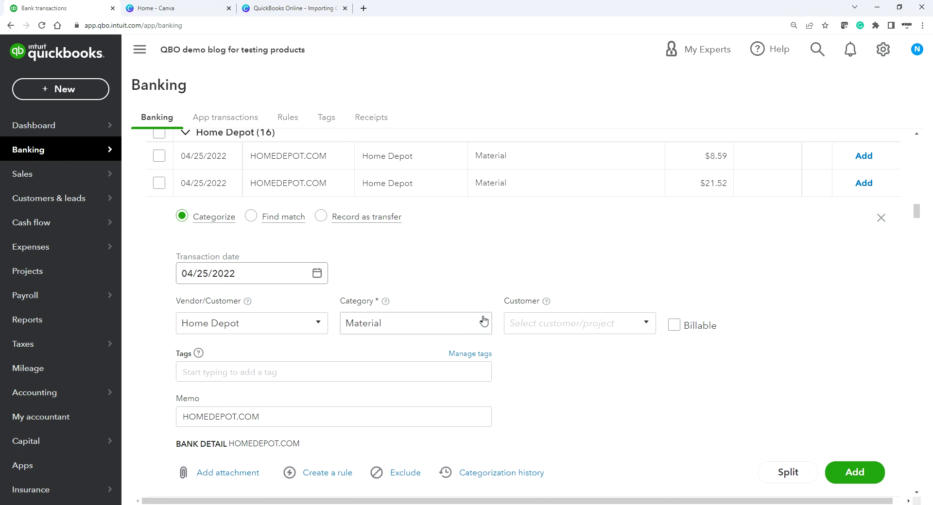
scroll(599, 383, down, 1)
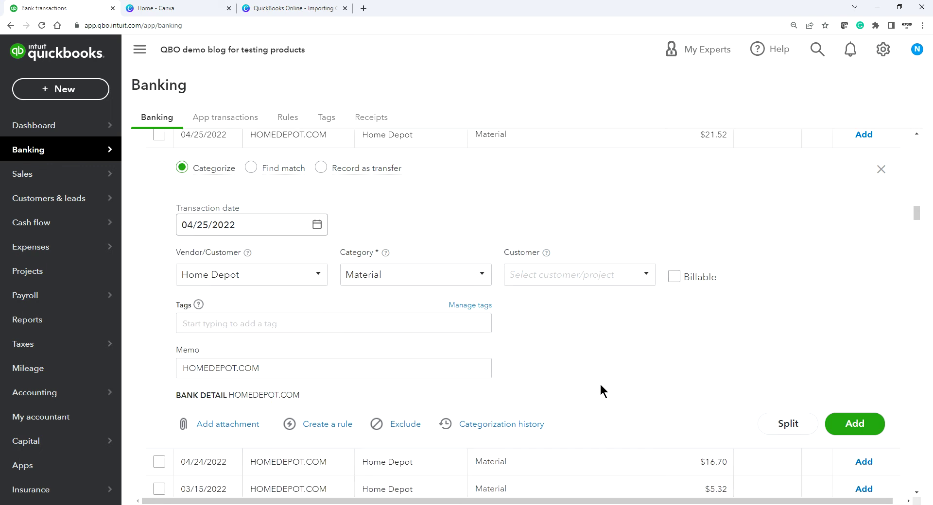
scroll(600, 372, up, 1)
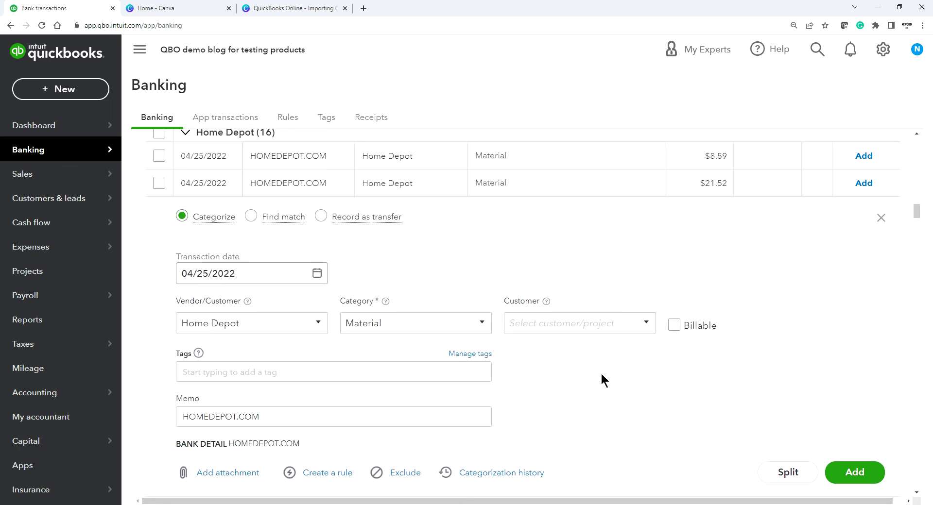
scroll(602, 374, down, 1)
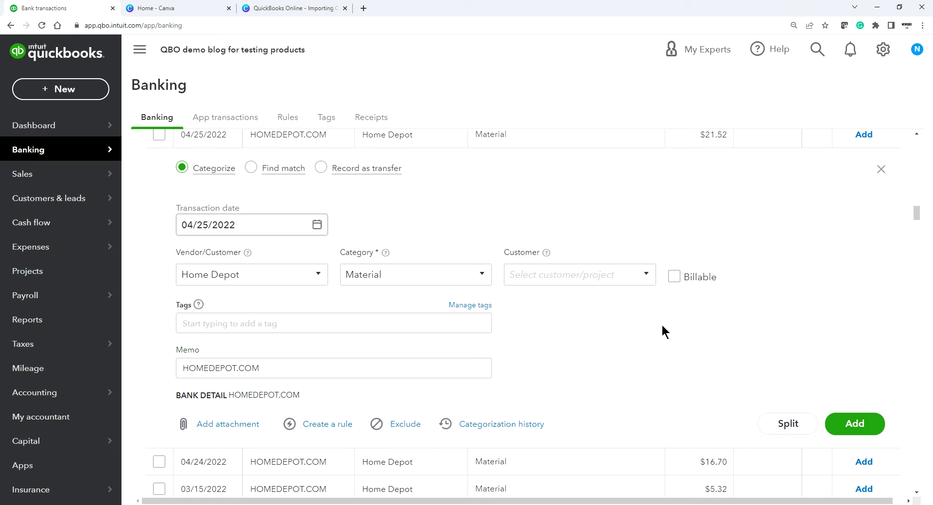
key(alt+Tab)
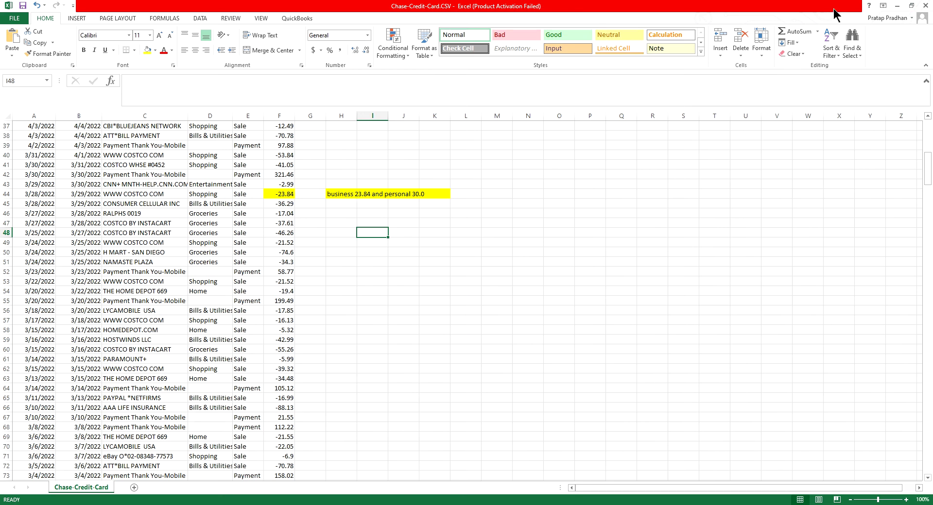
click(897, 5)
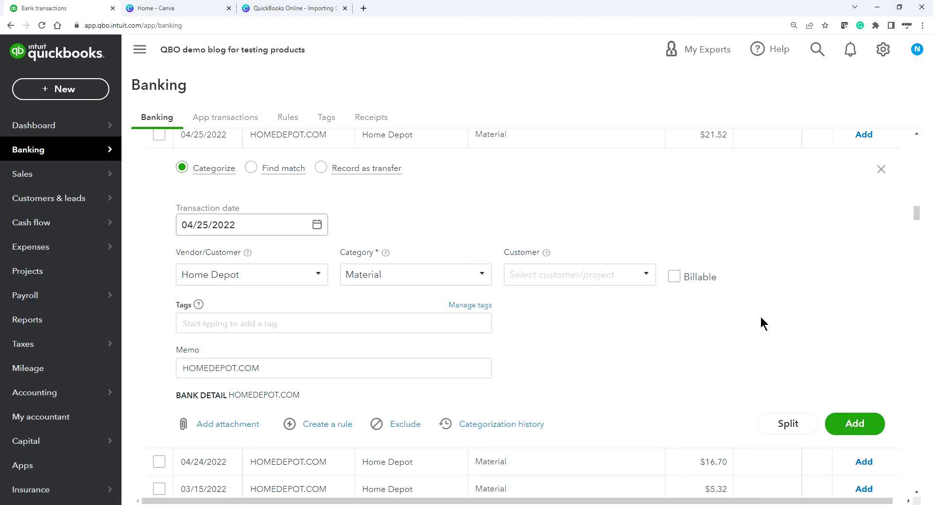
Start splitting the $21.52 Home Depot transaction, allocating 10.00 to the Material category.
click(788, 430)
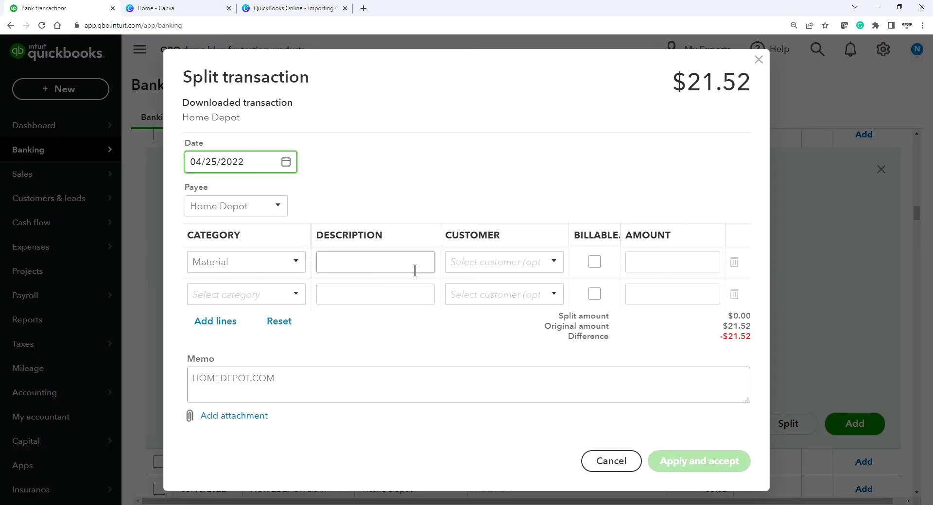
click(694, 265)
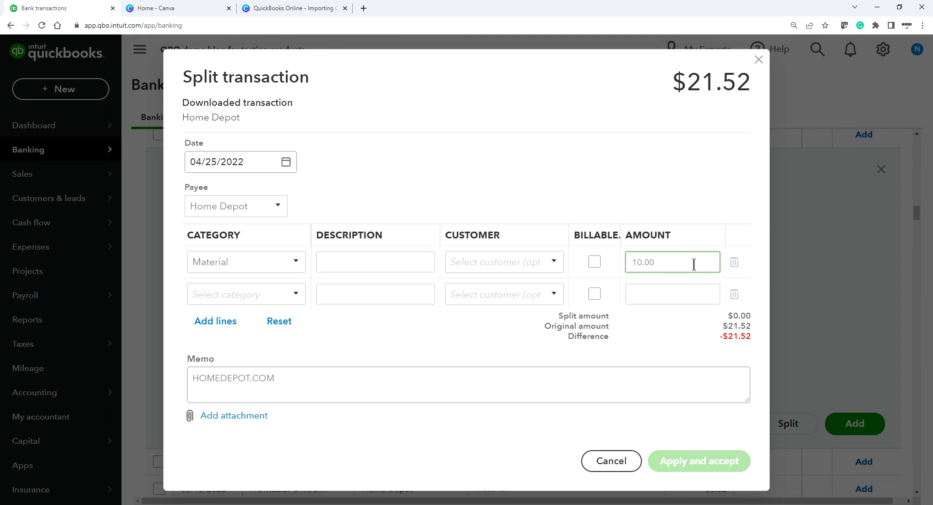
click(485, 319)
click(252, 295)
text(per)
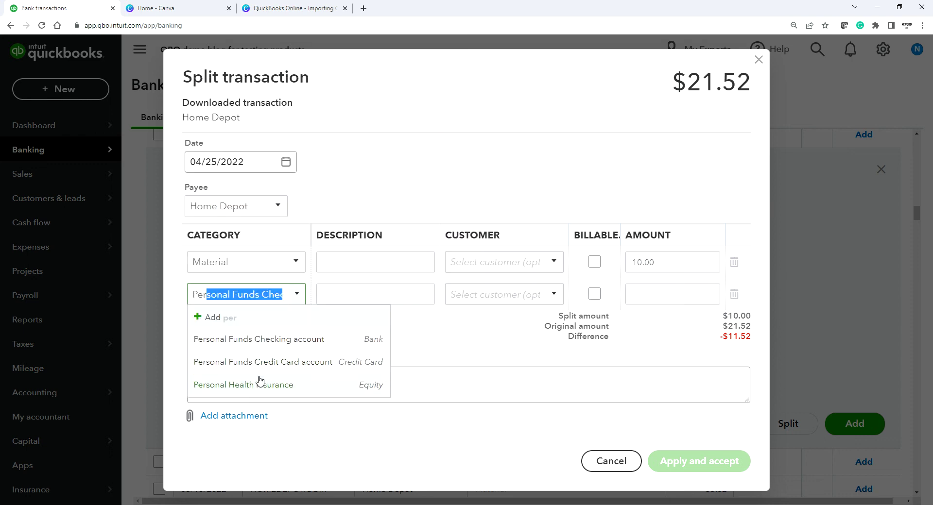
key(BackSpace)
key(BackSpace)
key(BackSpace)
key(BackSpace)
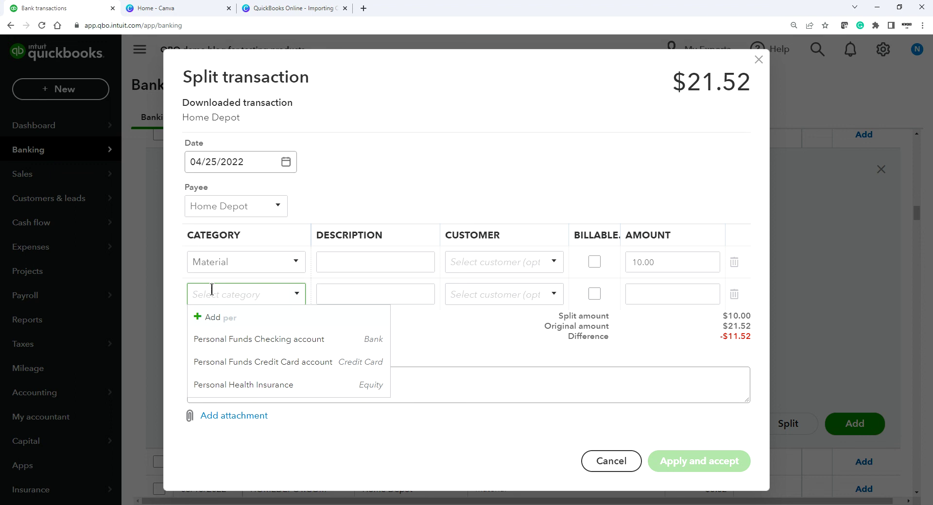
Assign the second split line to the lower-level Member Contribution account under Member Equity, with an amount of 11.52.
text(equit)
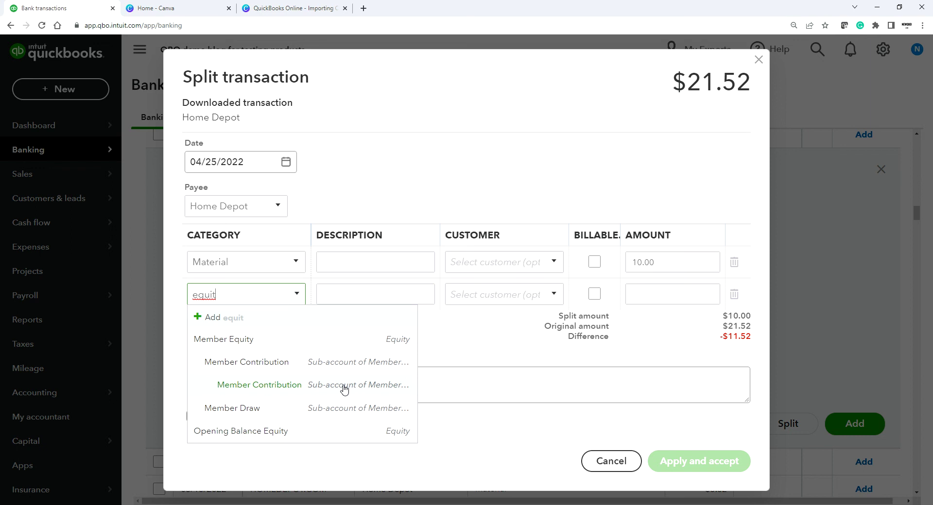
click(362, 387)
click(674, 293)
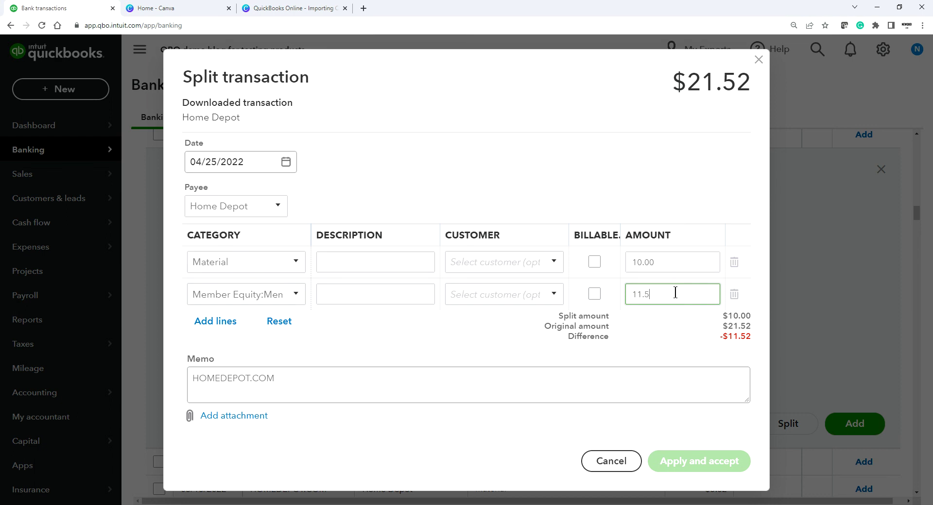
click(697, 154)
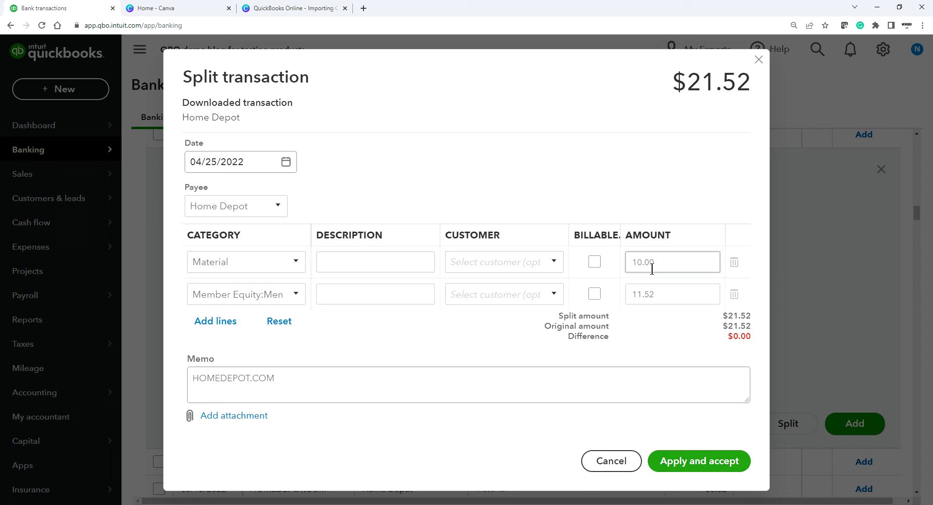
Check the split lines against the transaction's total amount, and apply and accept the split.
drag(686, 80, 746, 83)
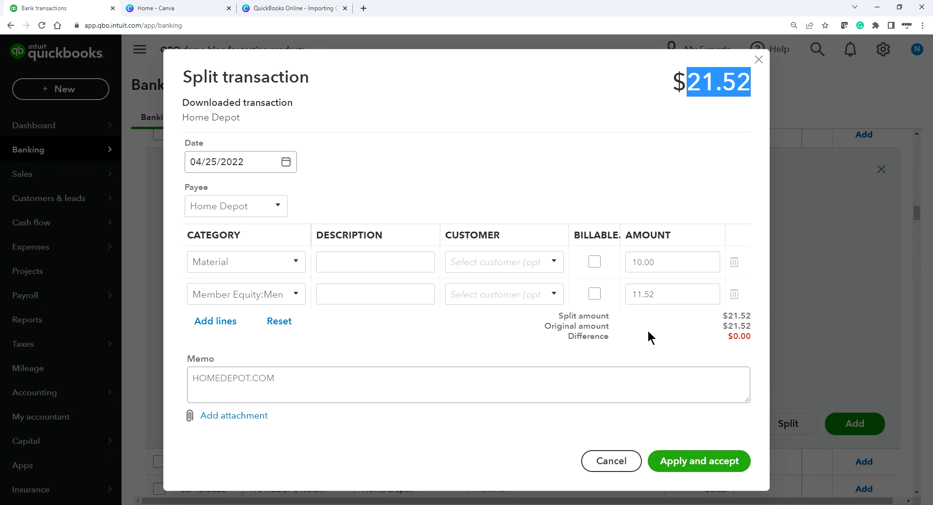
click(672, 464)
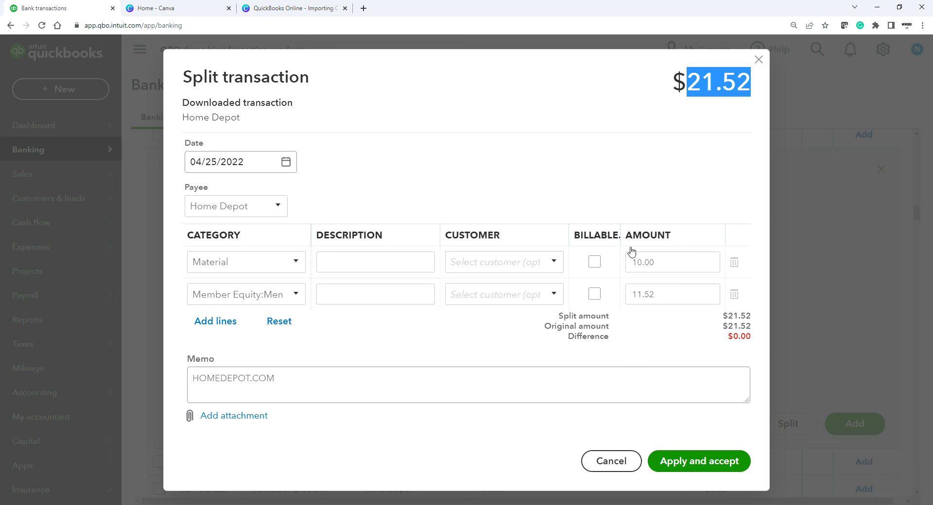
click(691, 456)
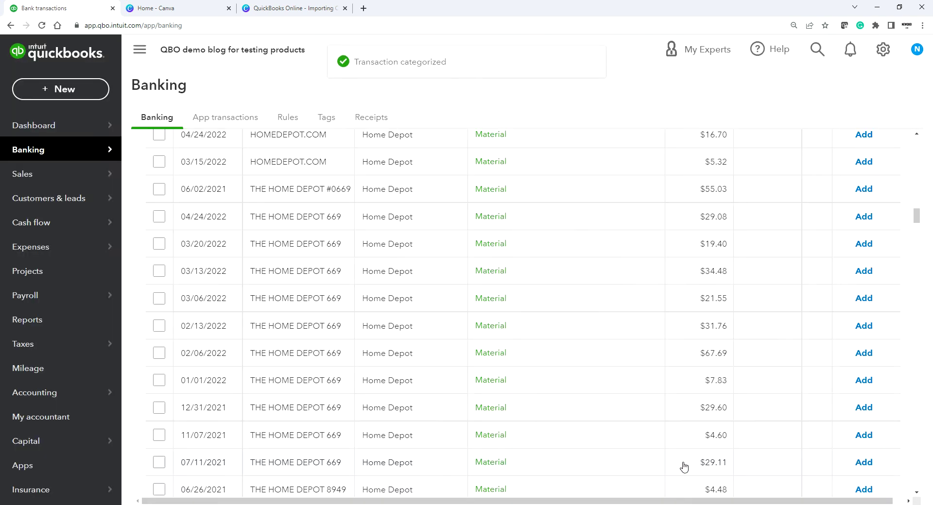
Review the remaining transactions, take a brief look at the chart of accounts, and return to the banking page.
scroll(629, 318, up, 6)
scroll(622, 375, down, 4)
scroll(686, 329, up, 20)
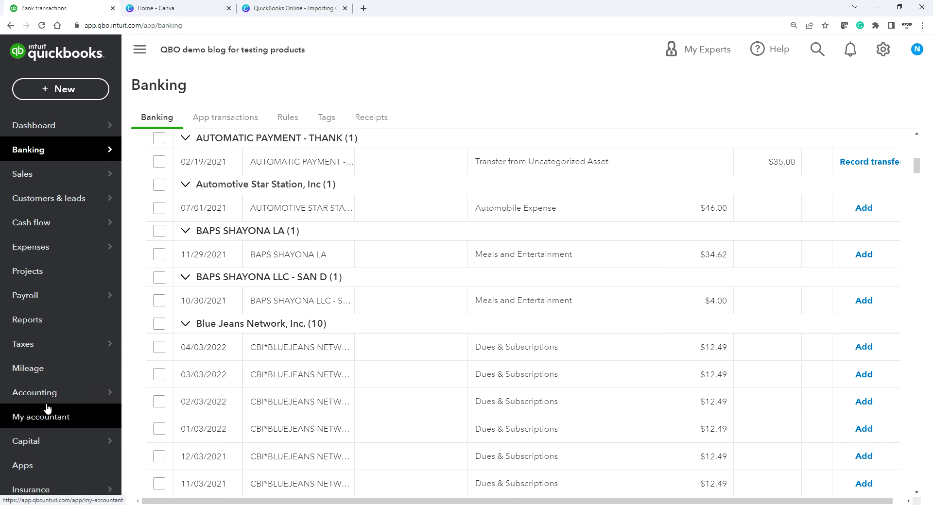
mouse_move(46, 401)
click(174, 396)
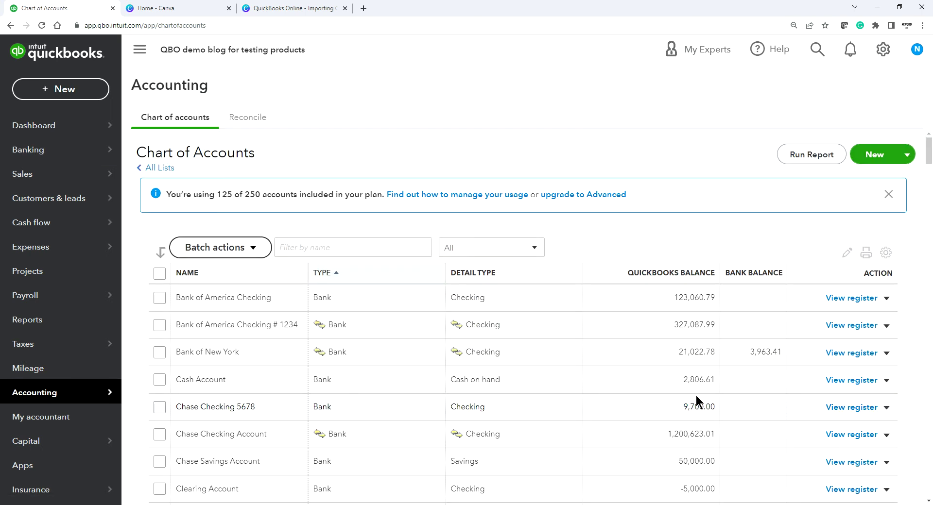
click(39, 148)
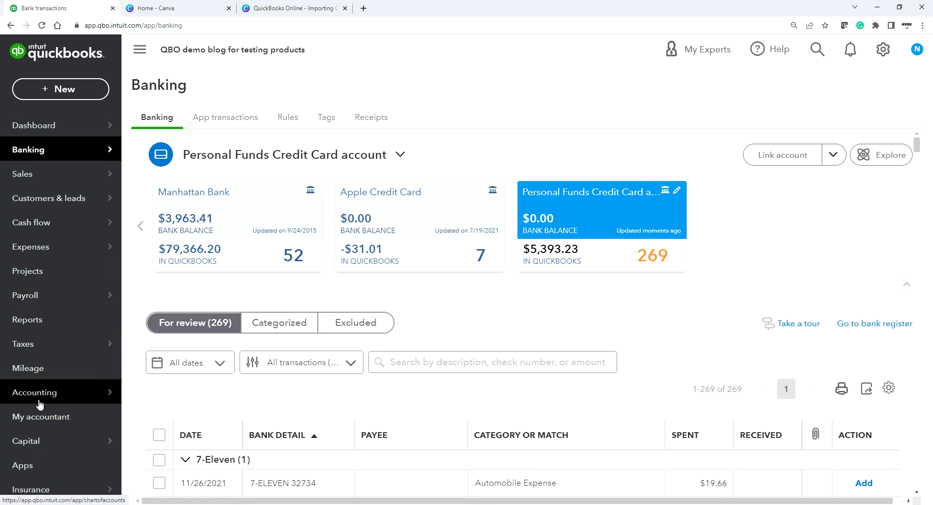
Filter the chart of accounts by "pers" and open the Personal Funds Credit Card account's register to check its ending balance.
mouse_move(39, 401)
click(142, 397)
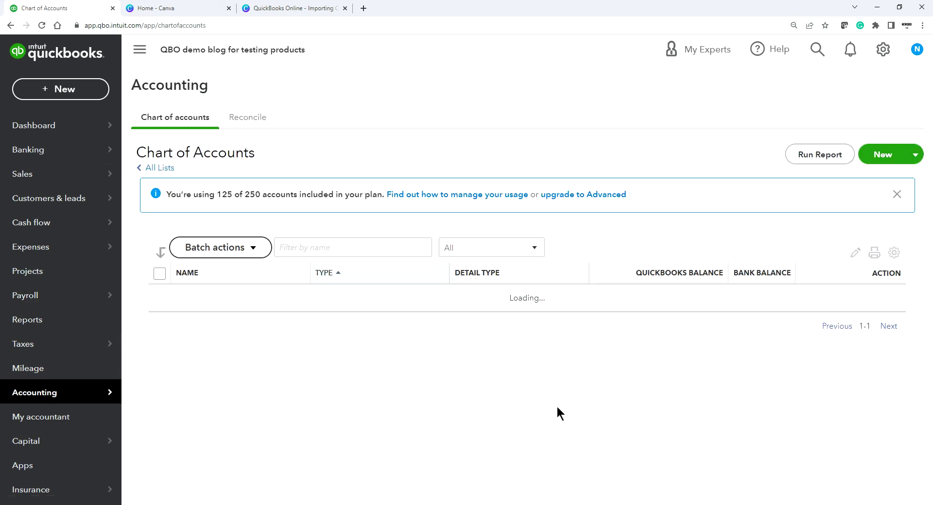
click(320, 248)
text(pers)
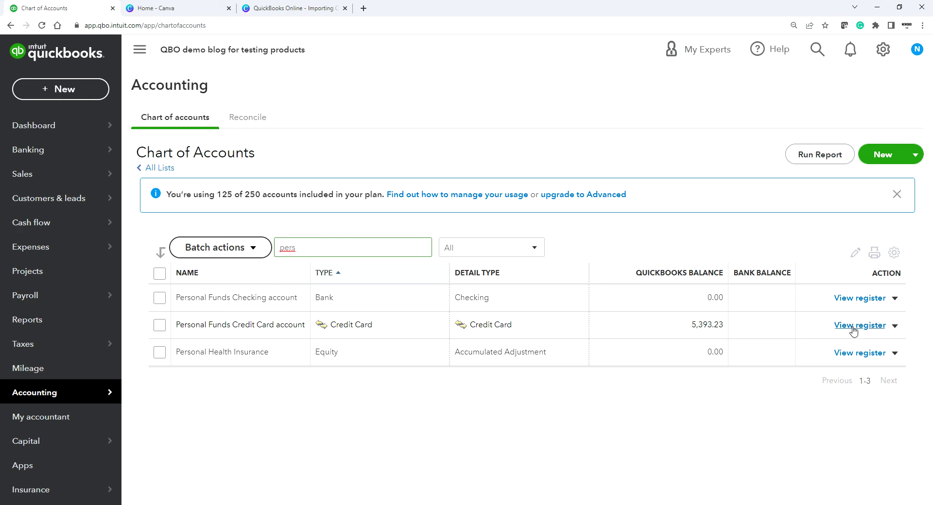
drag(691, 324, 721, 324)
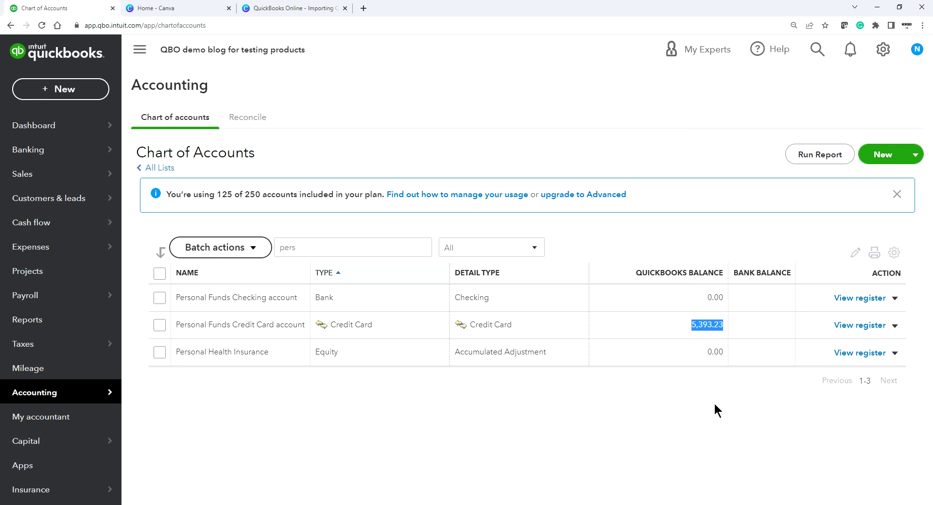
click(846, 326)
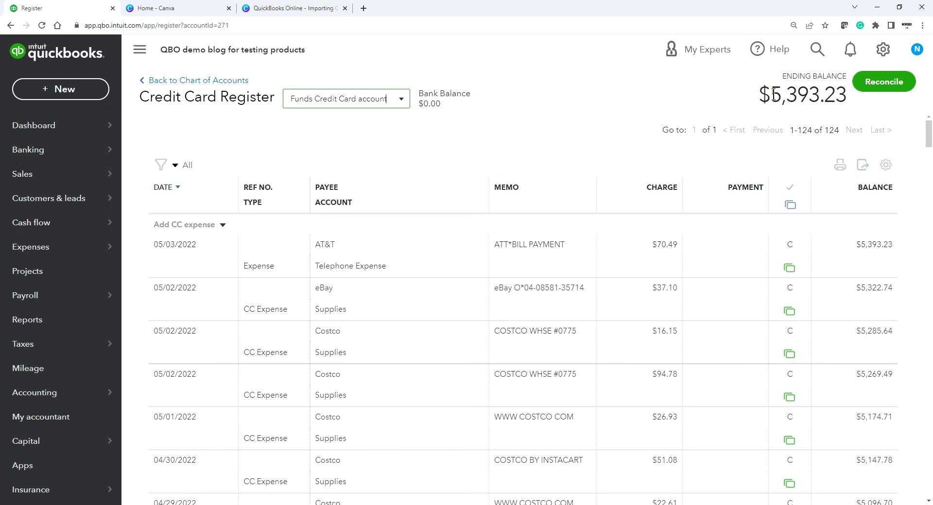
drag(759, 95, 844, 101)
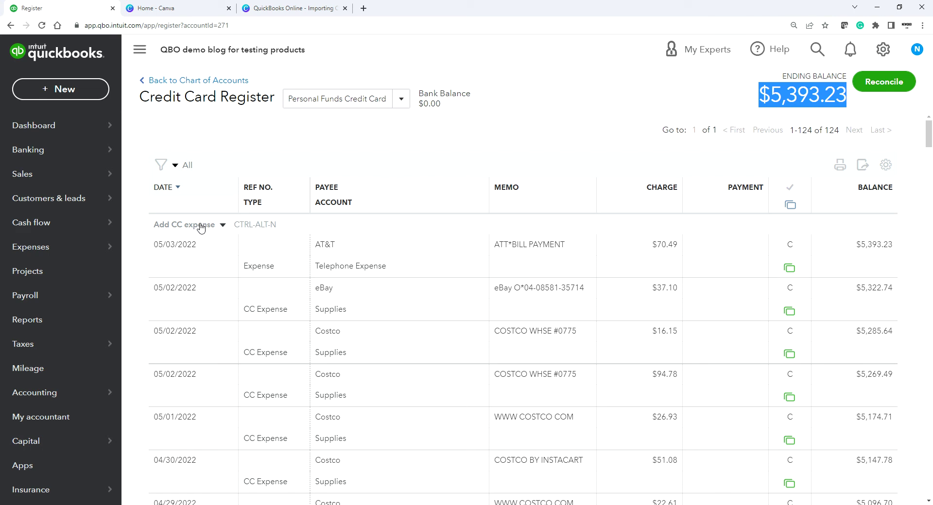
Add a transfer entry to the register, assigned to the lower-level Member Contribution account under Member Equity.
click(223, 227)
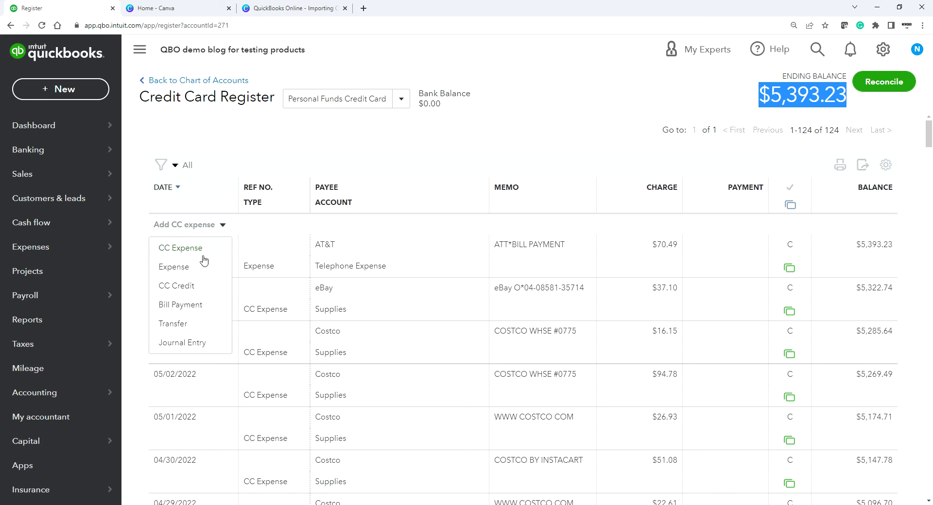
click(180, 329)
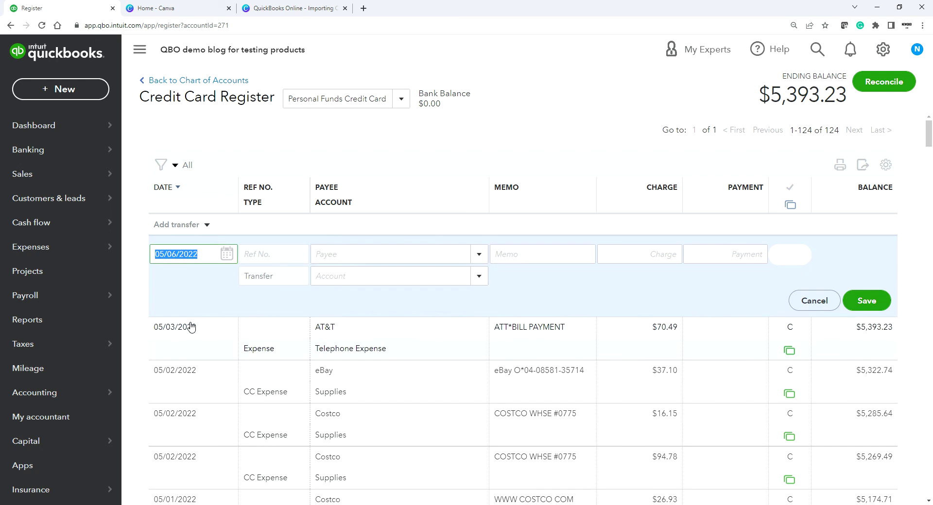
click(475, 277)
text(eq)
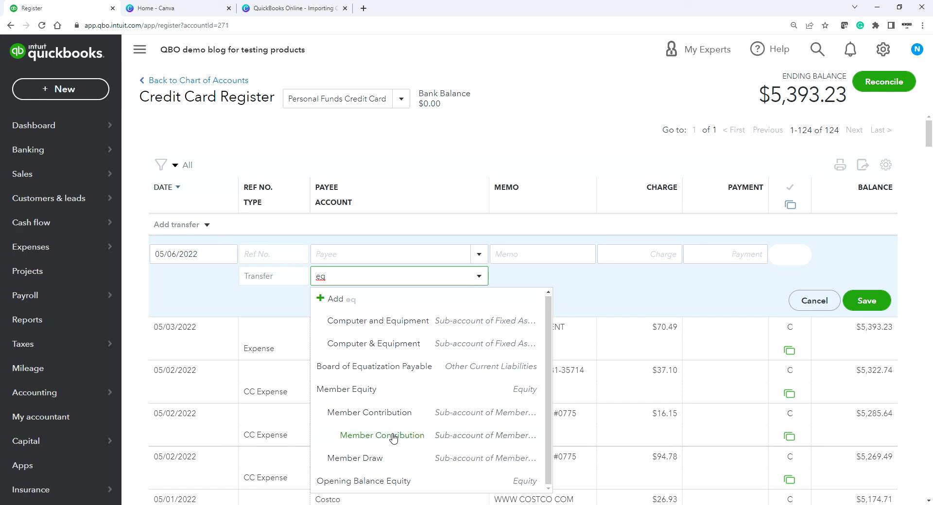
click(394, 437)
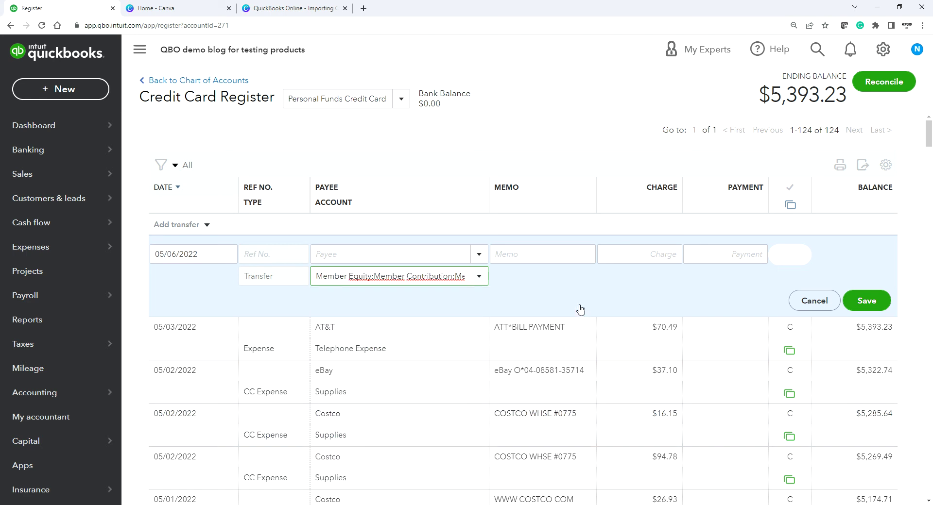
Set the transfer's payment amount to 5393.23 and save the entry.
click(730, 254)
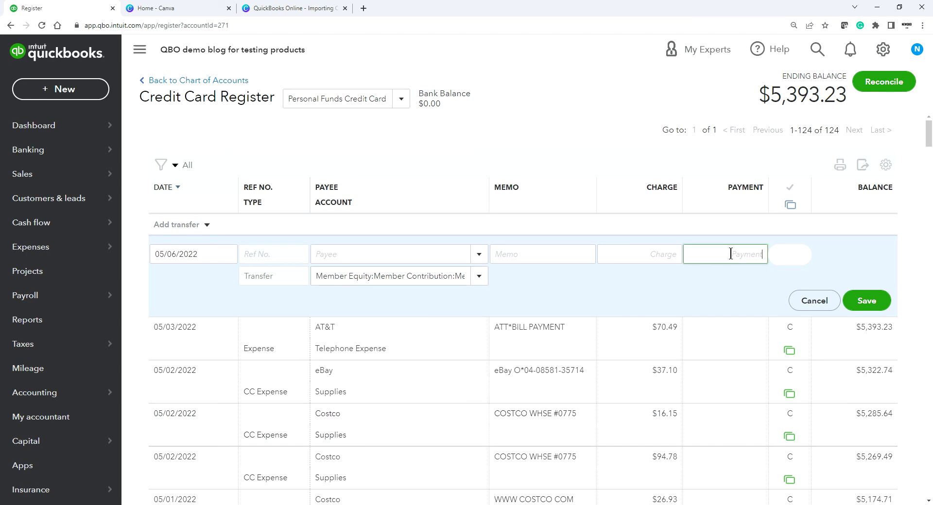
text(5393.23)
click(736, 291)
click(867, 301)
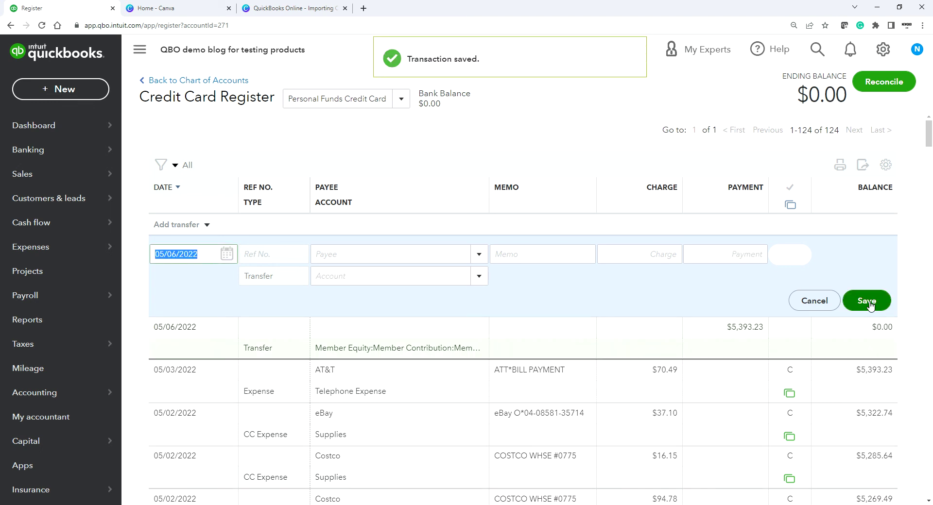
Check the register's ending balance and open the saved transfer's full form to review its accounts and amount, then close it.
drag(812, 93, 853, 96)
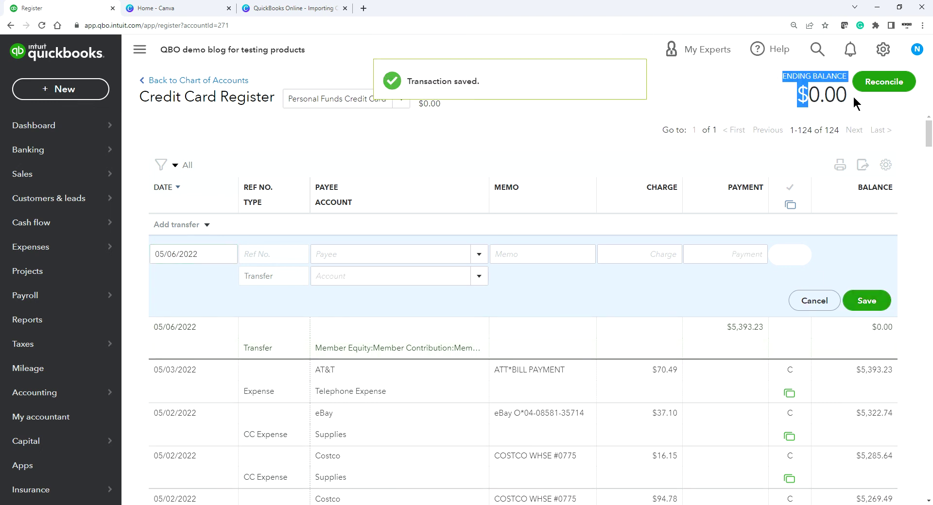
click(707, 331)
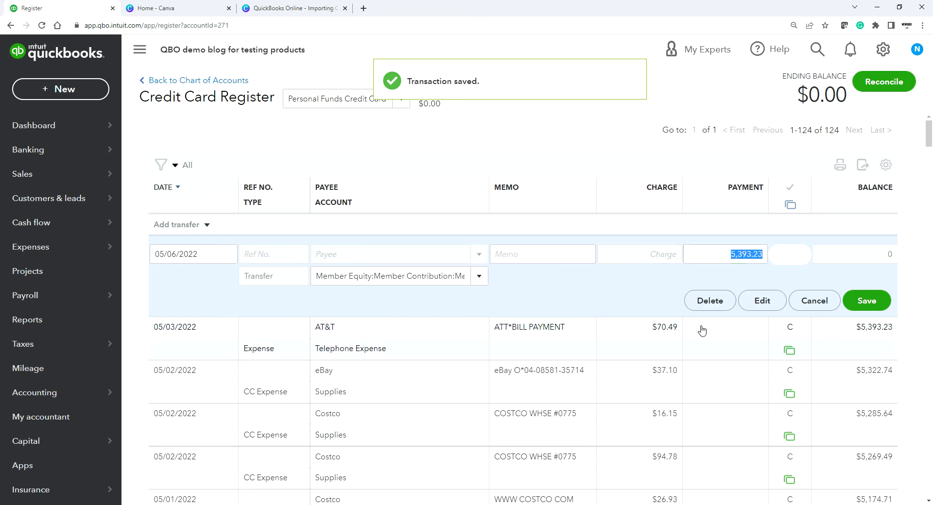
click(760, 301)
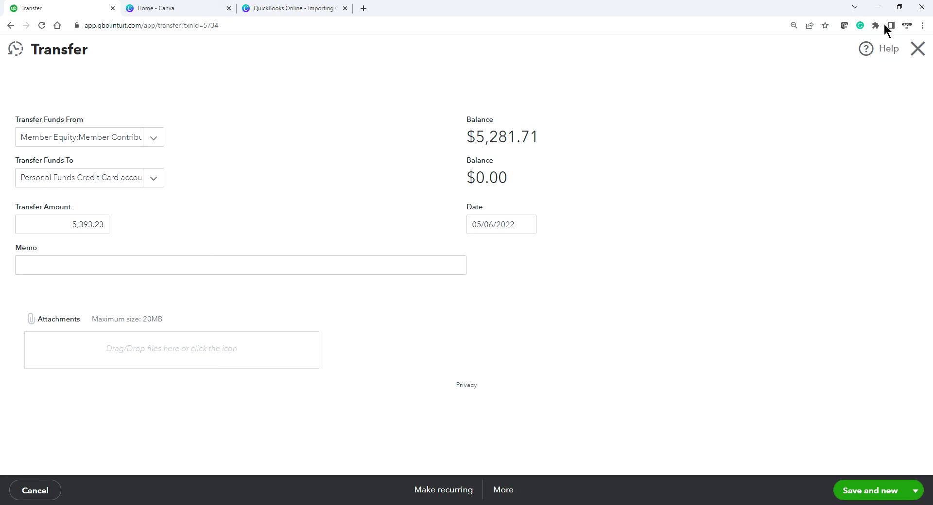
click(917, 49)
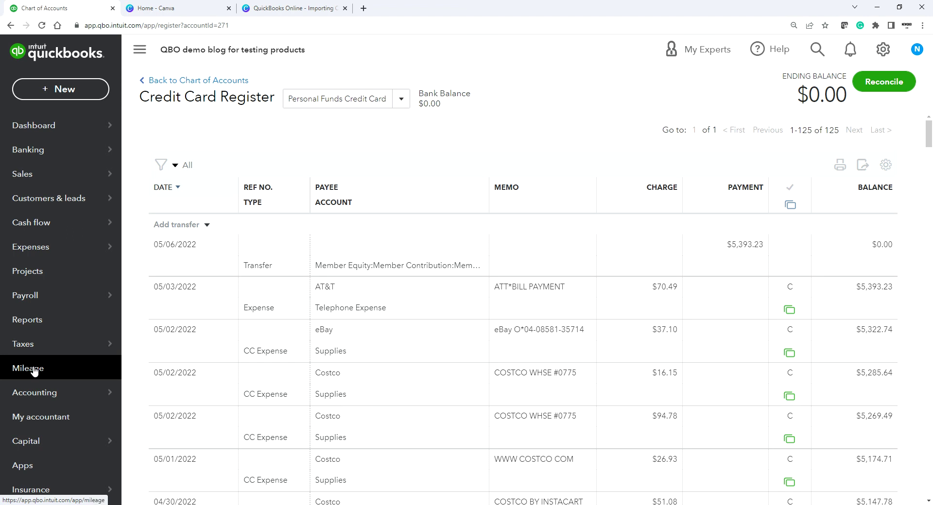
Open the Balance Sheet report and examine the Personal Funds Credit Card account and the Member Contribution lines under Equity.
click(39, 323)
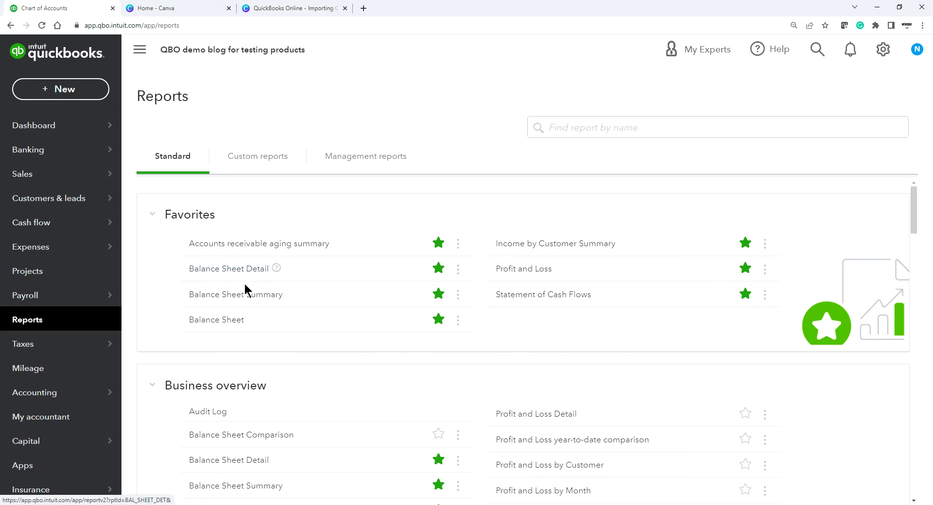
click(225, 319)
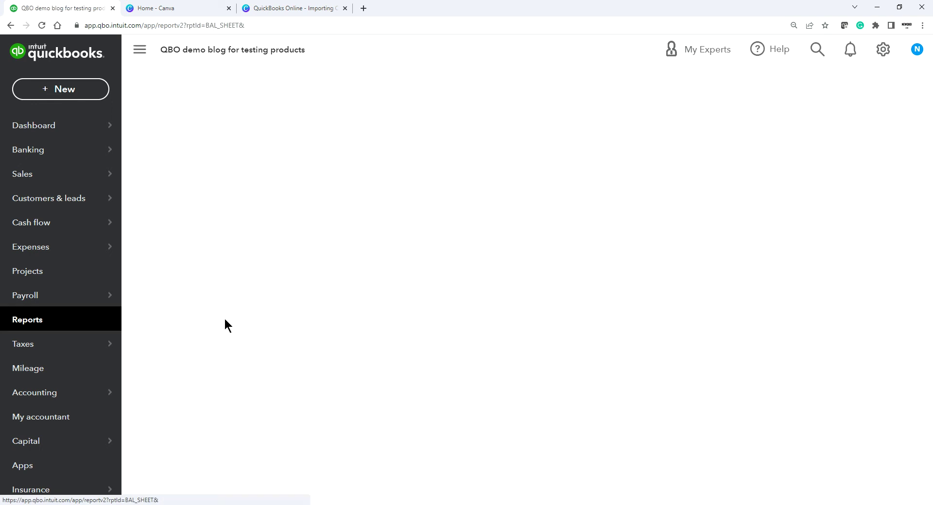
scroll(706, 353, down, 8)
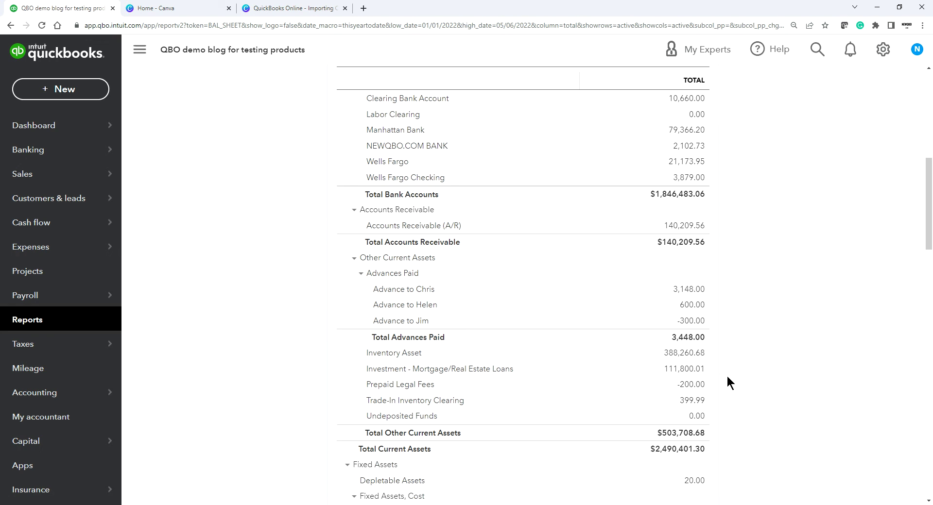
scroll(727, 377, down, 8)
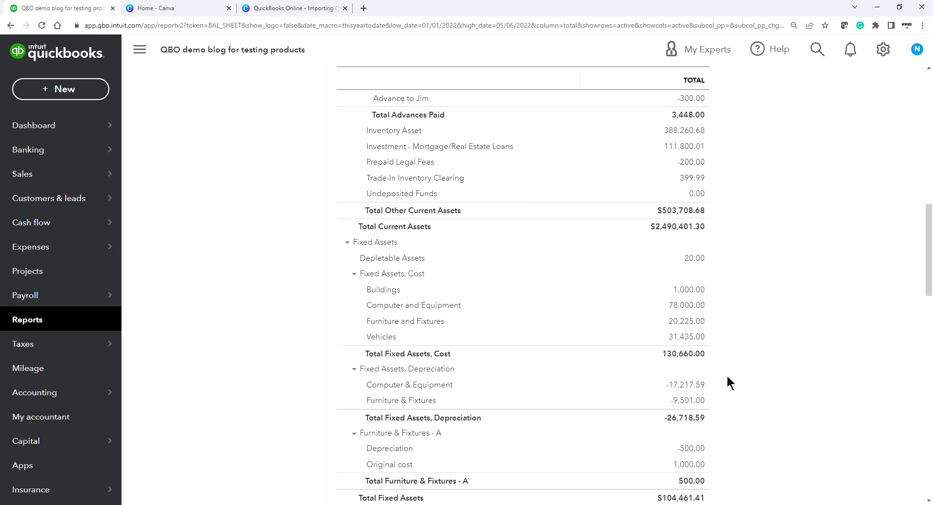
scroll(727, 377, down, 4)
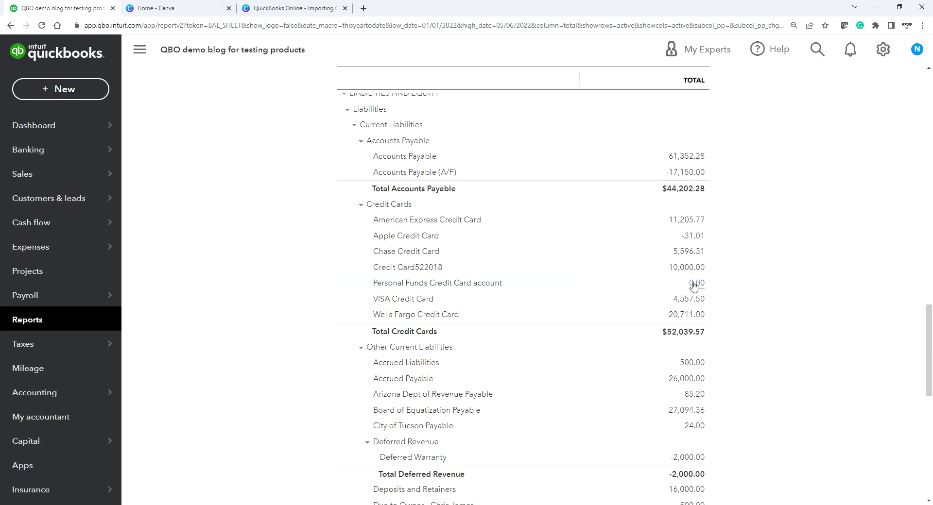
scroll(711, 430, down, 4)
scroll(711, 433, down, 4)
scroll(710, 433, down, 2)
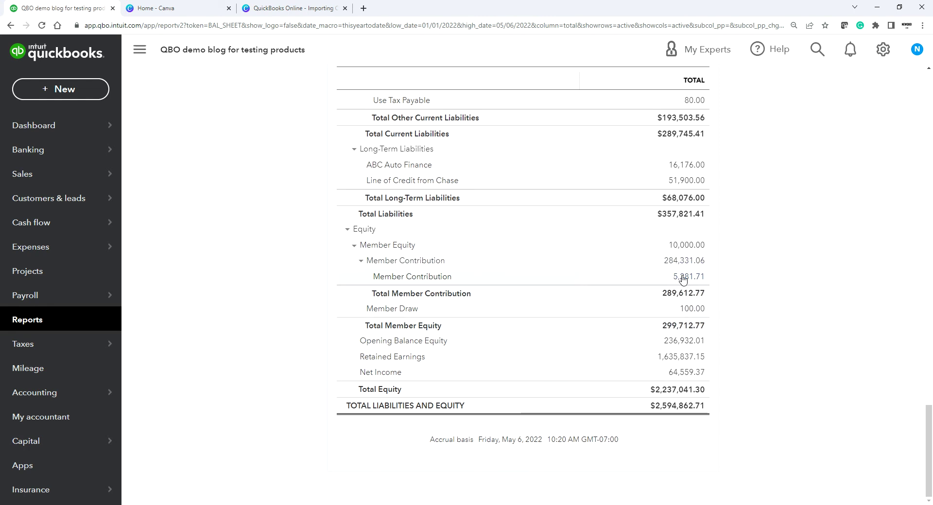
scroll(764, 343, up, 3)
scroll(764, 342, down, 2)
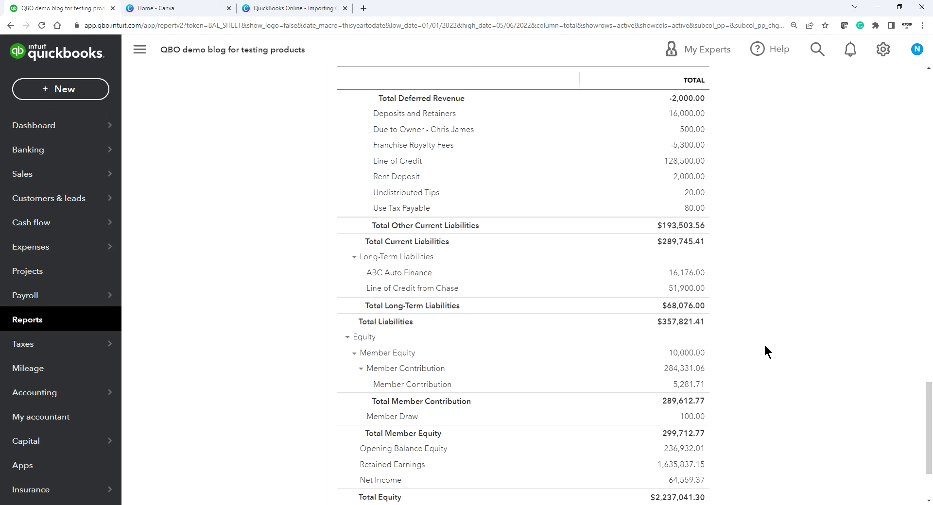
Review the transactions behind the lower-level Member Contribution amount and return to the report summary.
click(680, 330)
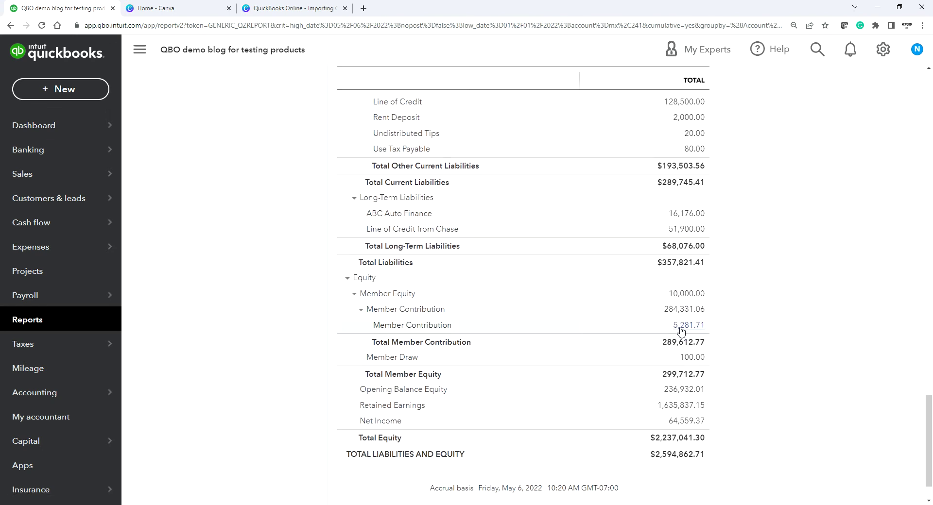
click(870, 502)
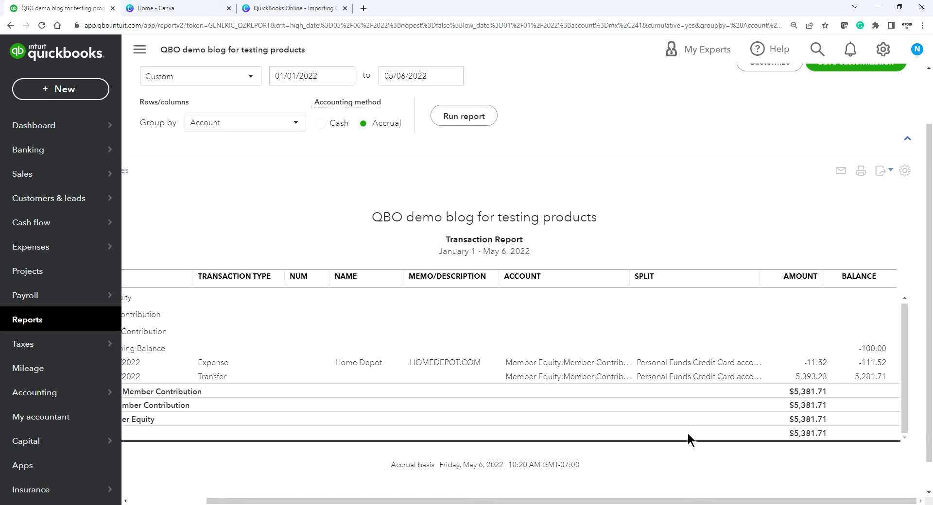
scroll(648, 350, up, 2)
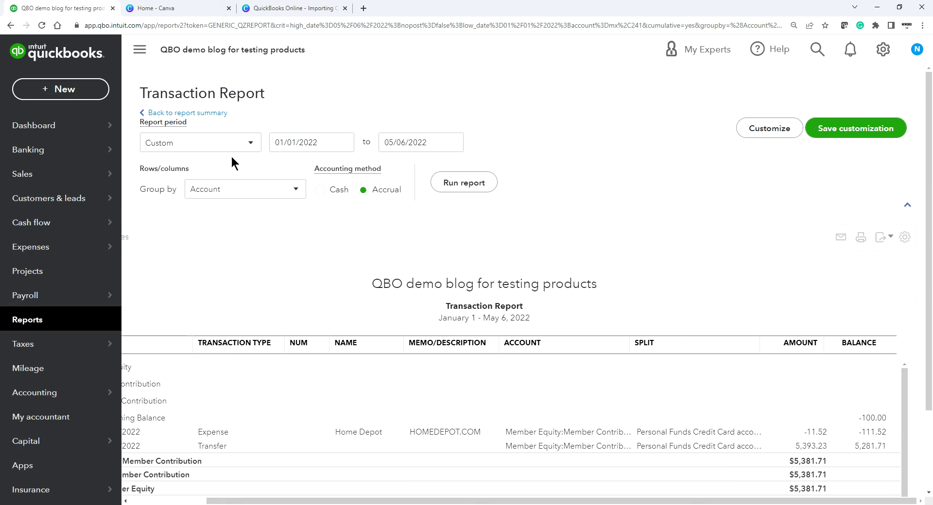
click(200, 113)
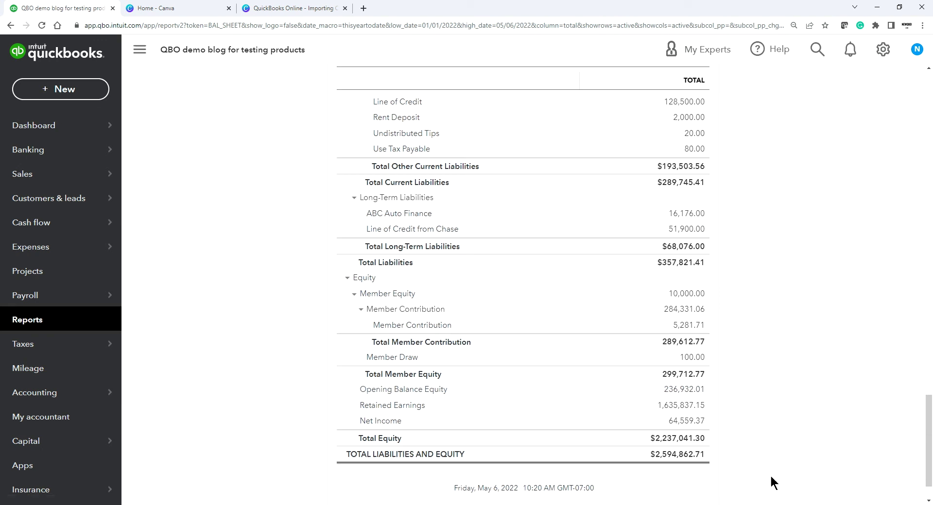
Compare the Personal Funds Credit Card account's balance with the Member Contribution balance on the Balance Sheet.
scroll(672, 306, up, 5)
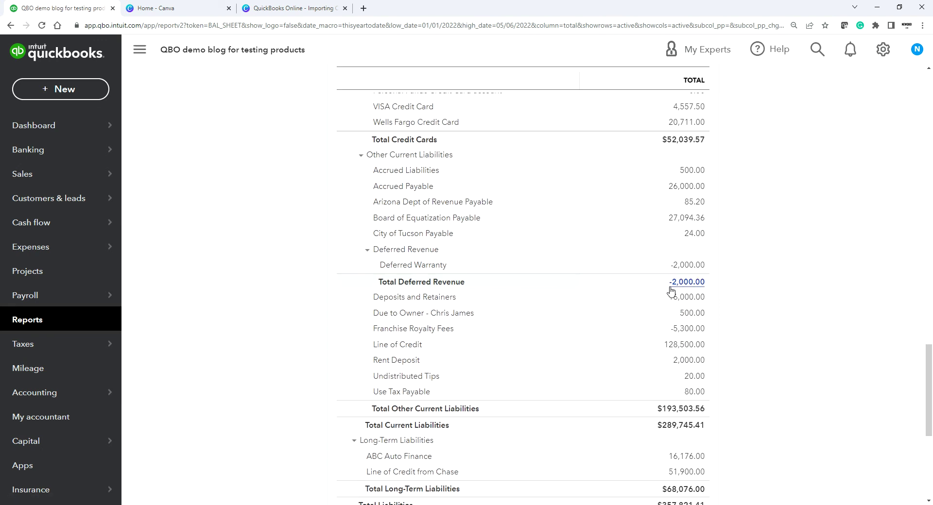
scroll(713, 459, down, 3)
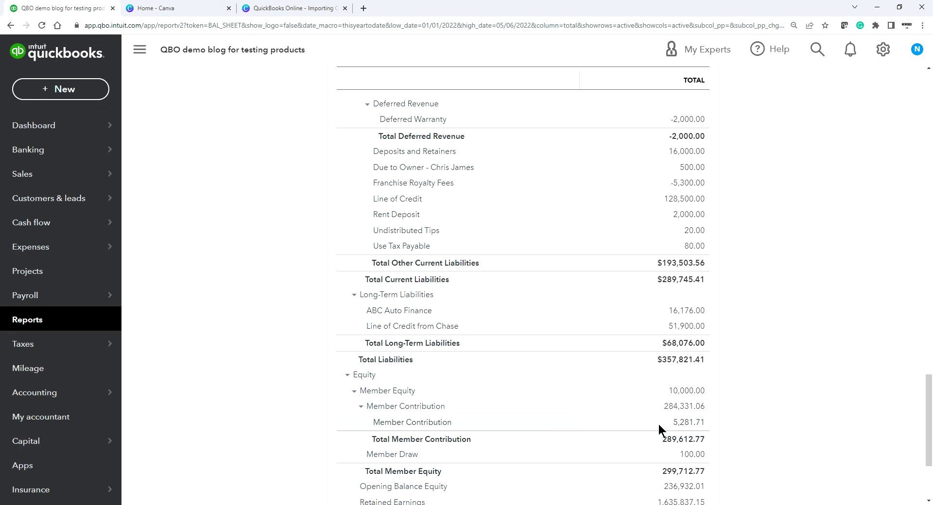
scroll(287, 304, up, 7)
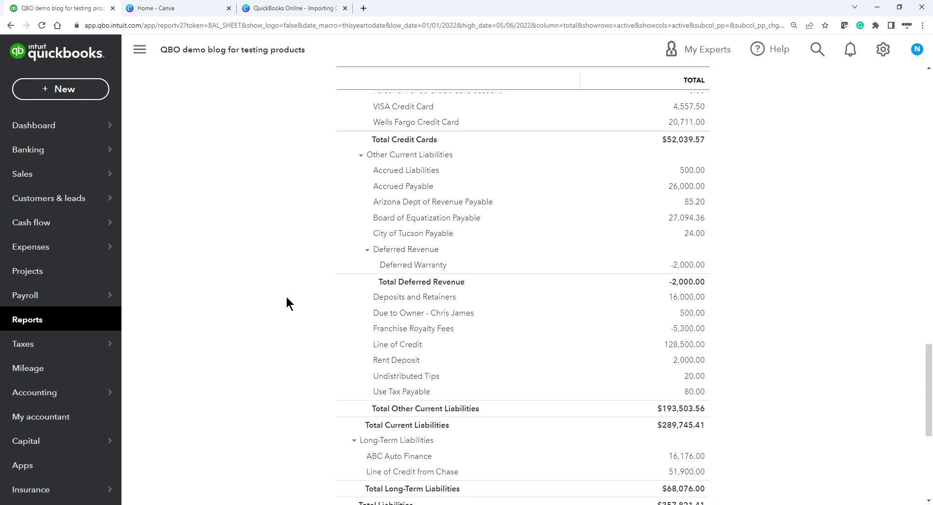
scroll(526, 323, up, 4)
scroll(573, 333, down, 6)
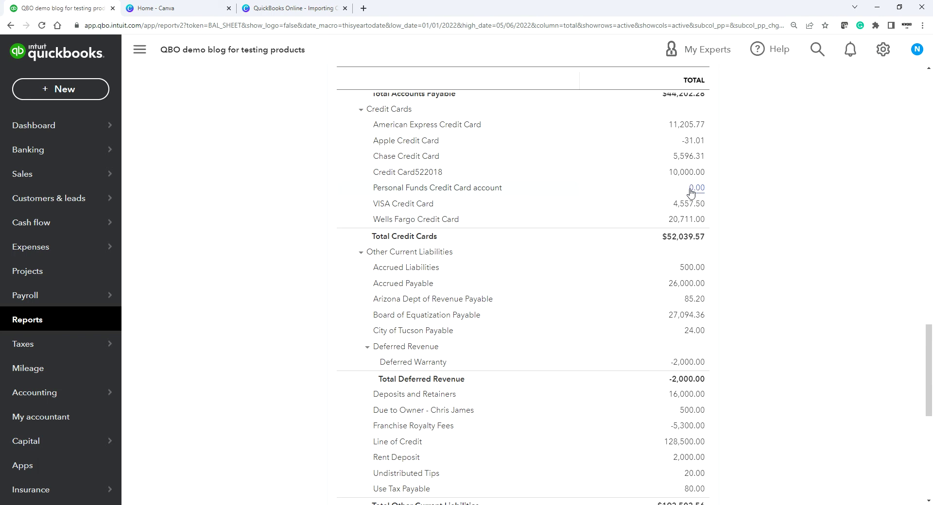
scroll(210, 249, up, 3)
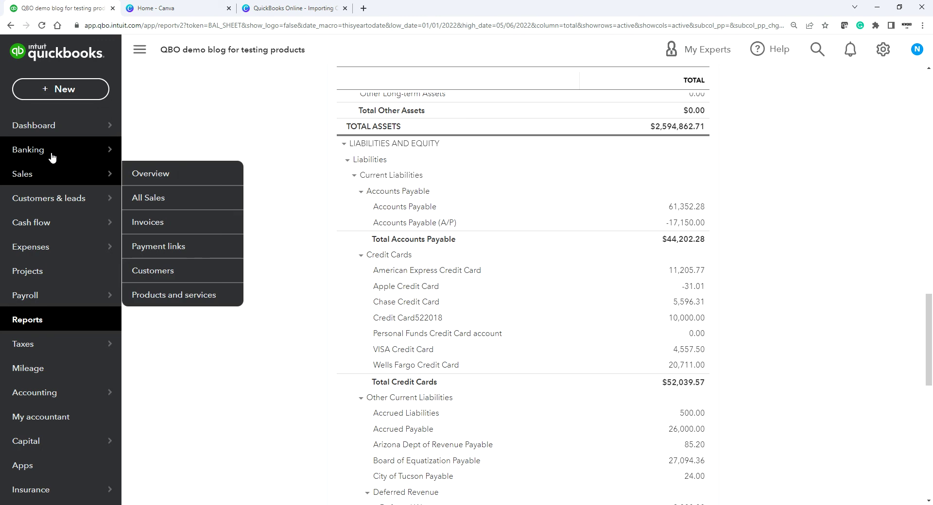
Return to the bank transactions and exclude all remaining for-review transactions of the Personal Funds Credit Card account.
click(148, 150)
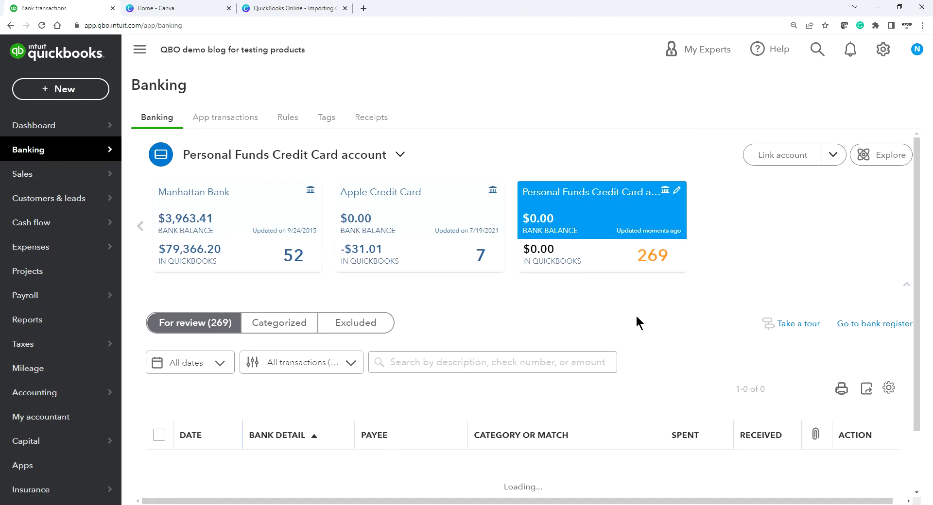
scroll(637, 321, up, 2)
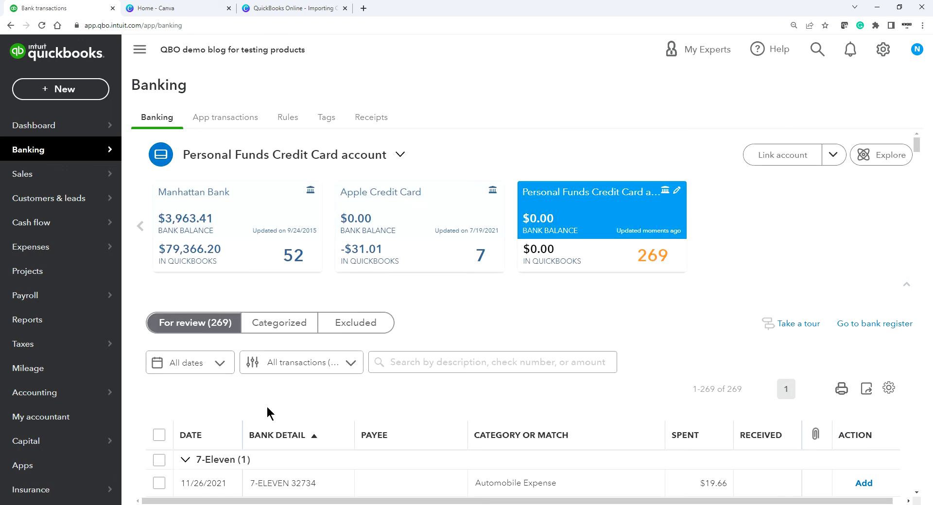
scroll(267, 413, down, 3)
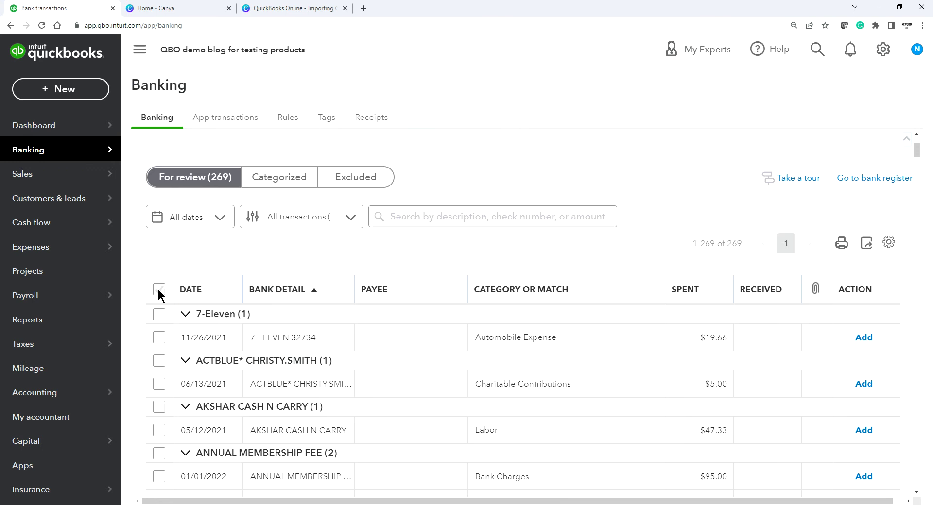
click(159, 289)
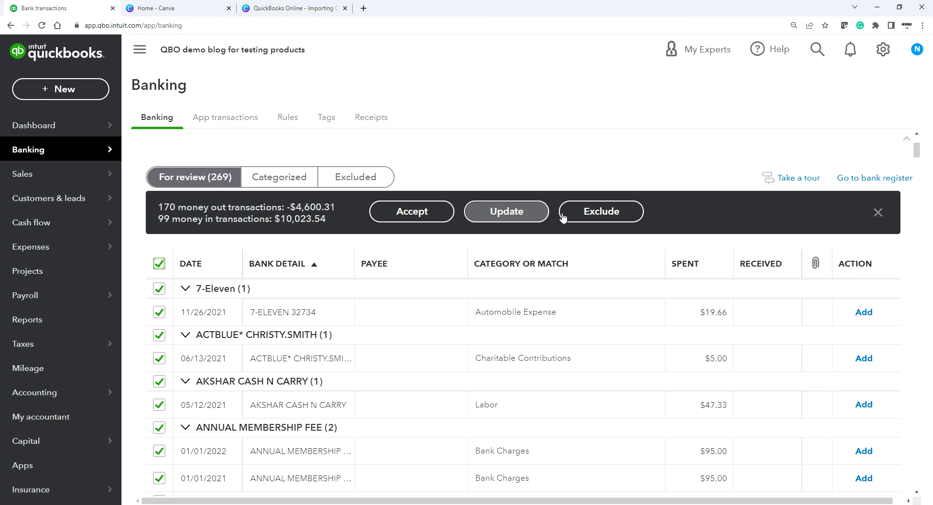
click(607, 217)
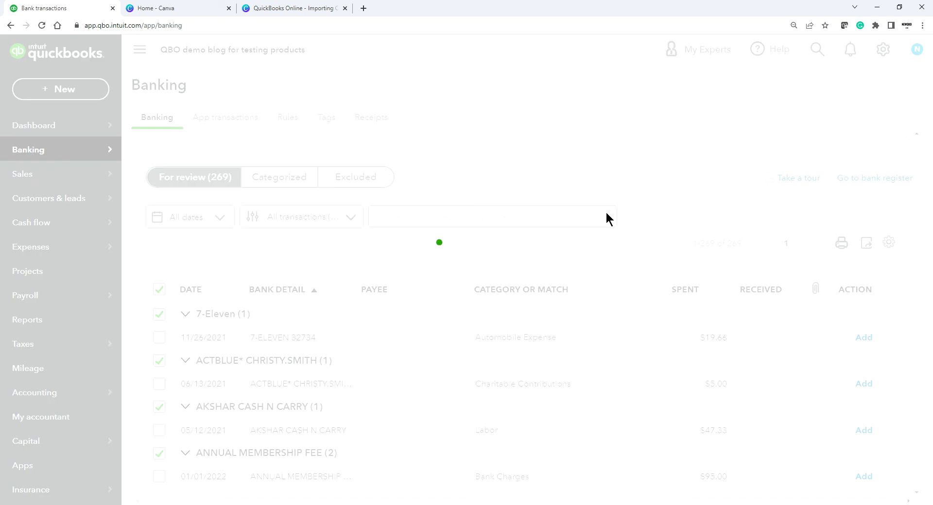
scroll(474, 314, down, 3)
scroll(439, 329, up, 3)
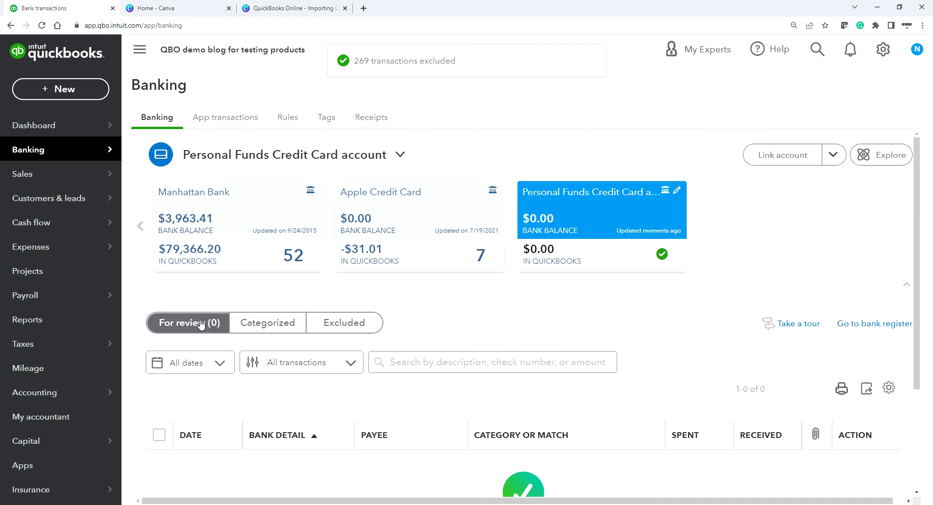
Open the list of excluded transactions and look through its entries.
click(350, 324)
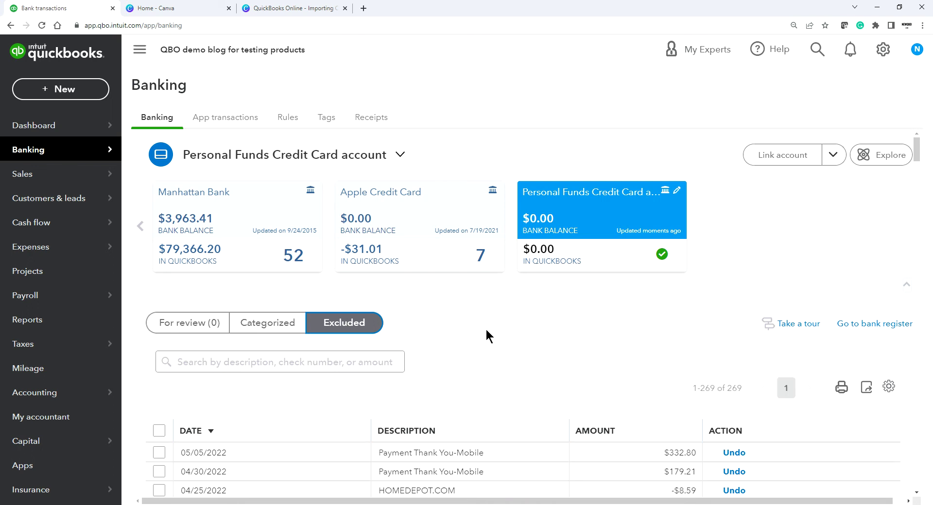
scroll(486, 334, down, 3)
scroll(495, 333, down, 14)
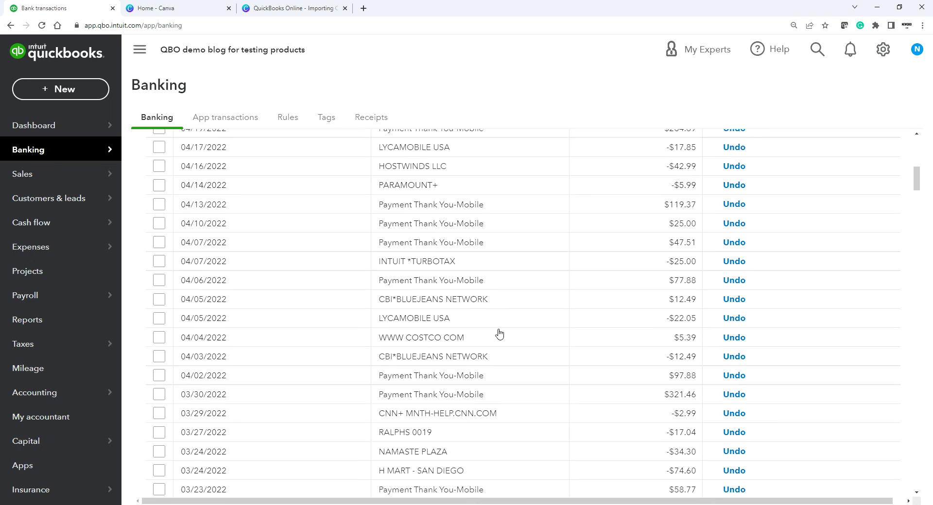
scroll(500, 334, up, 5)
scroll(500, 334, up, 12)
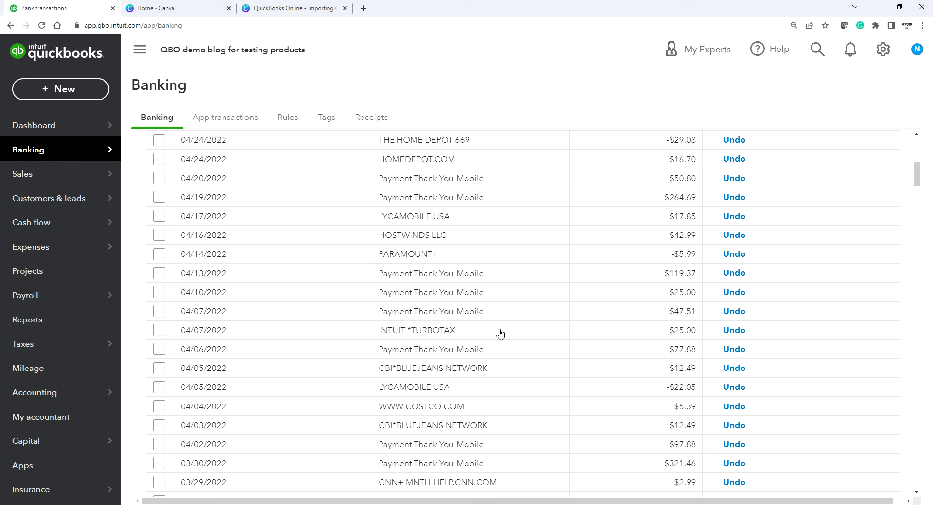
Select all excluded transactions of the Personal Funds Credit Card account and delete them.
scroll(501, 336, down, 2)
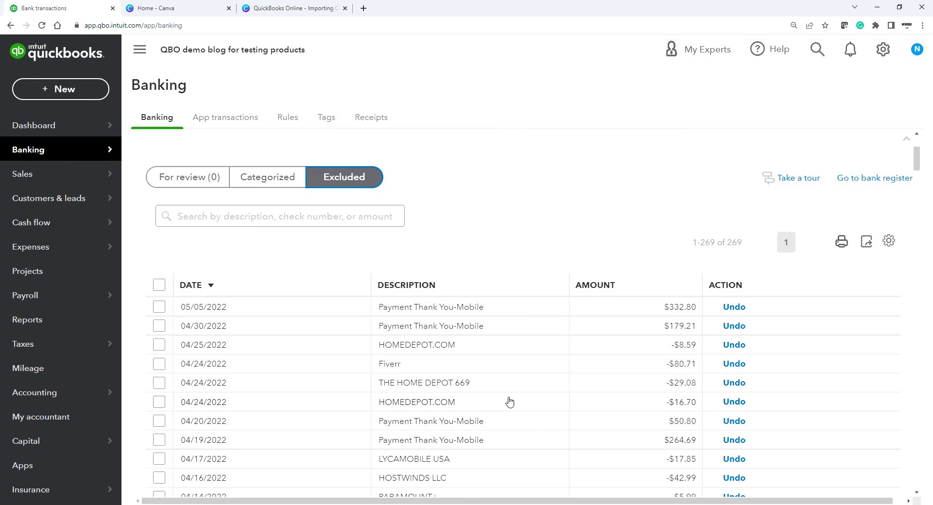
scroll(413, 413, up, 3)
scroll(412, 408, down, 2)
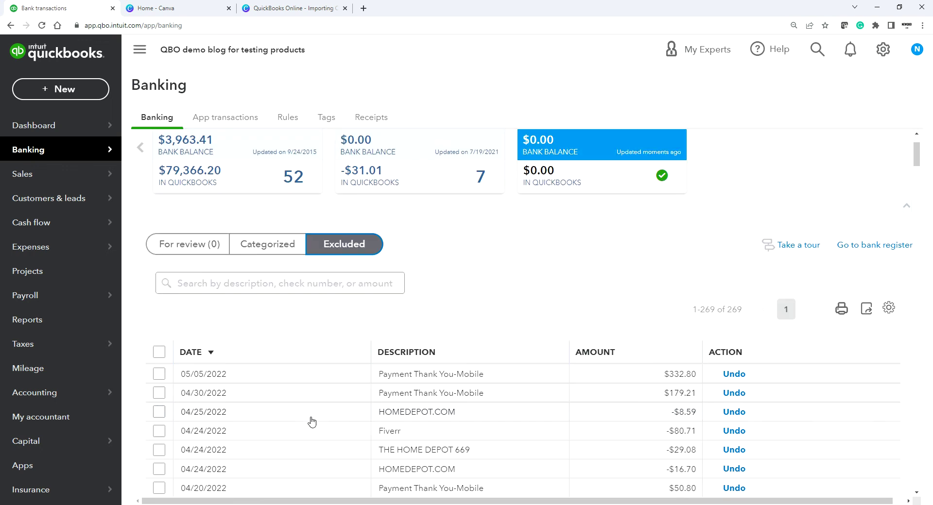
click(159, 334)
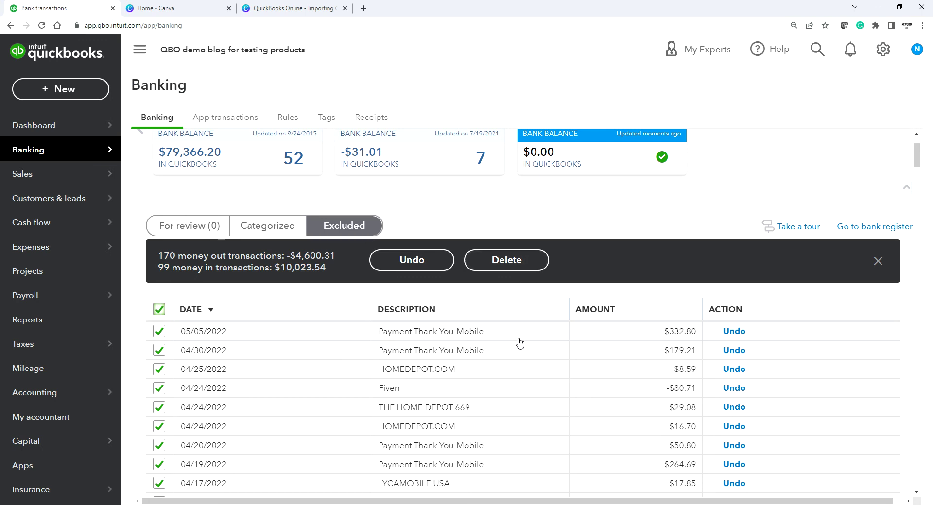
click(519, 263)
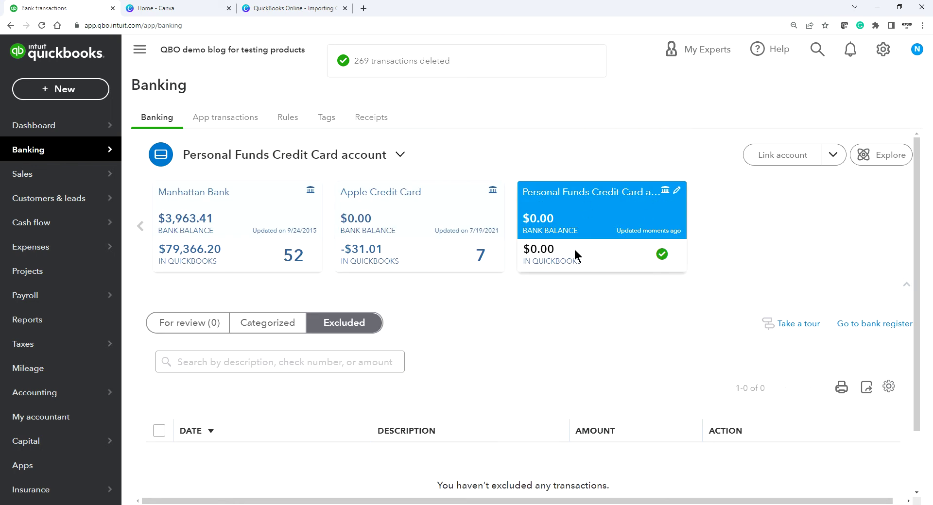
scroll(554, 312, down, 2)
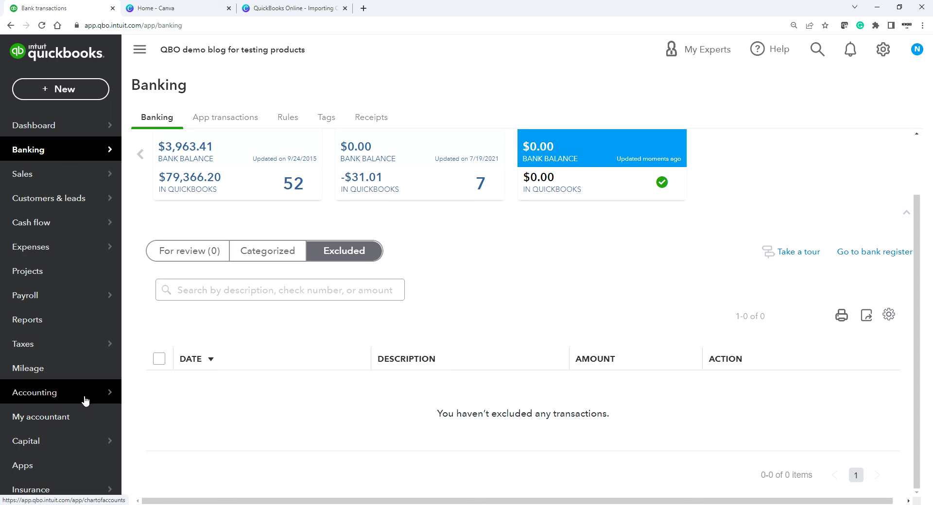
Open the chart of accounts and make the Personal Funds Credit Card account inactive.
mouse_move(85, 401)
click(170, 392)
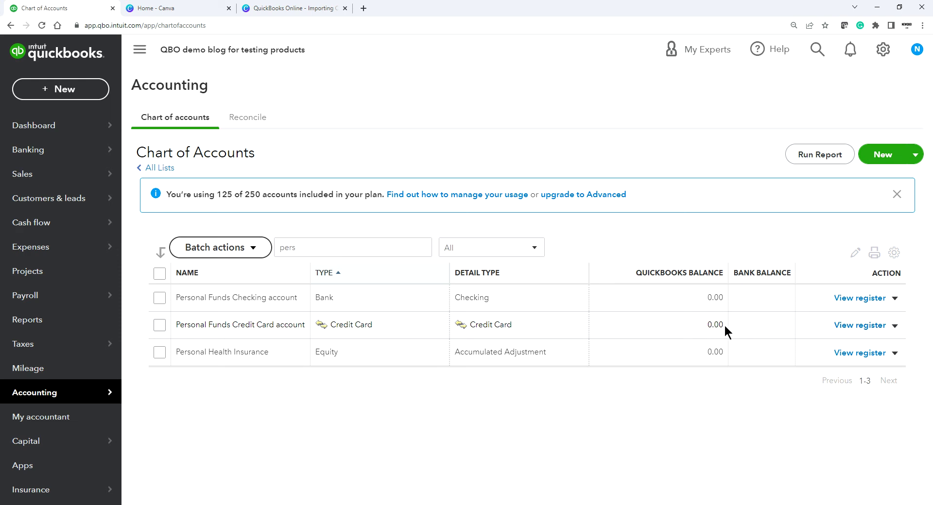
click(895, 331)
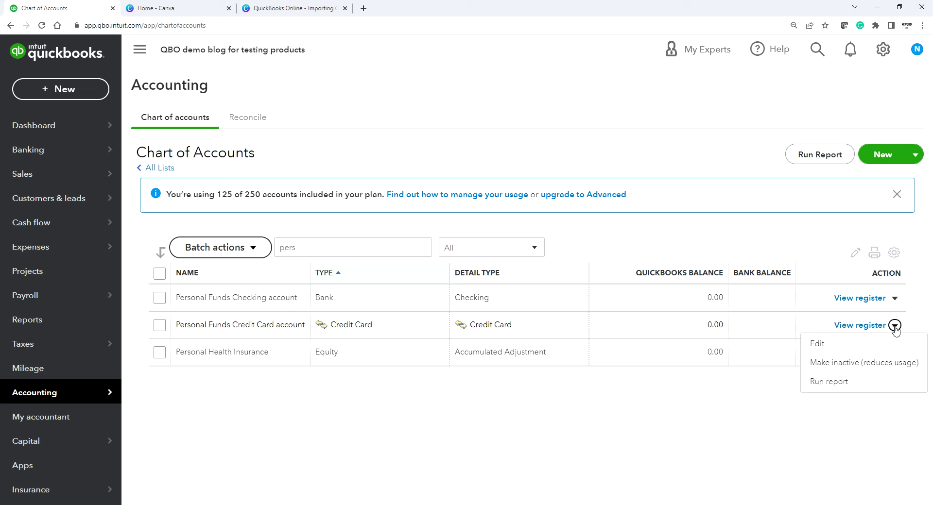
click(840, 369)
click(540, 304)
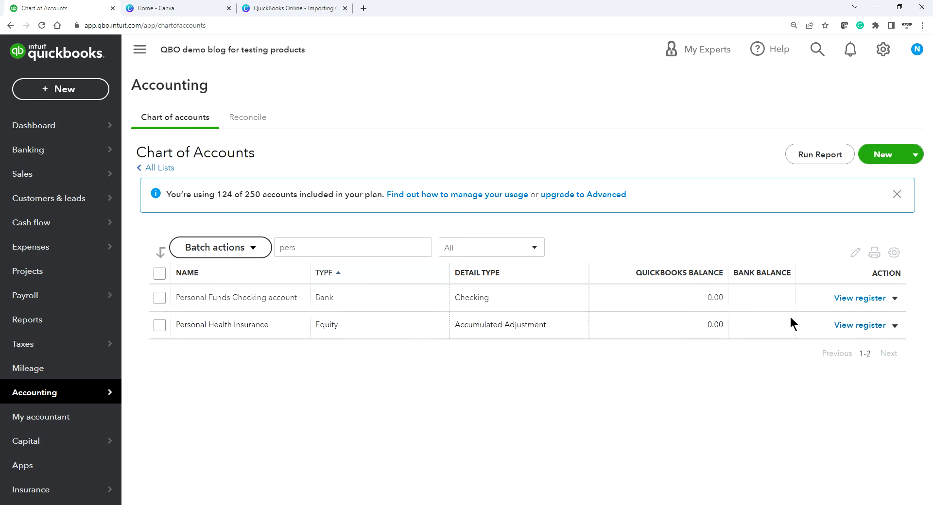
Make the Personal Funds Checking account inactive in the chart of accounts.
click(895, 300)
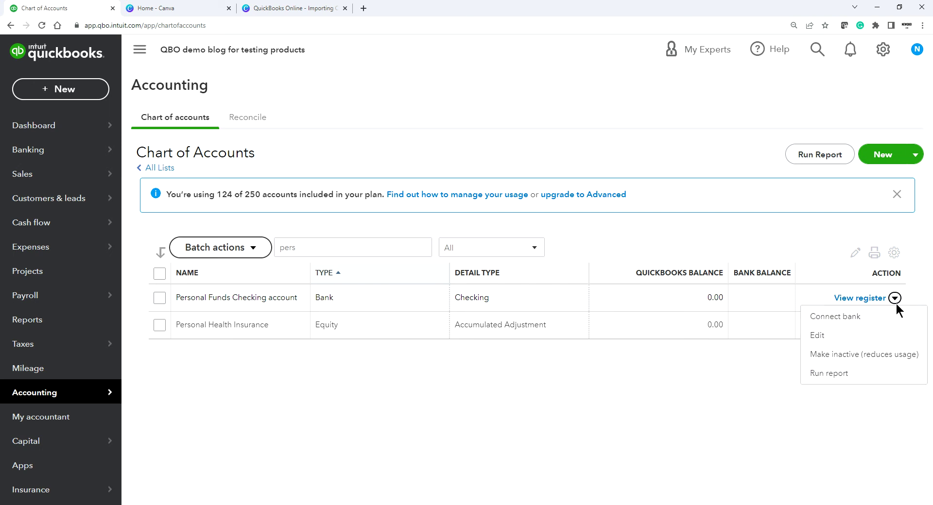
click(838, 354)
click(546, 310)
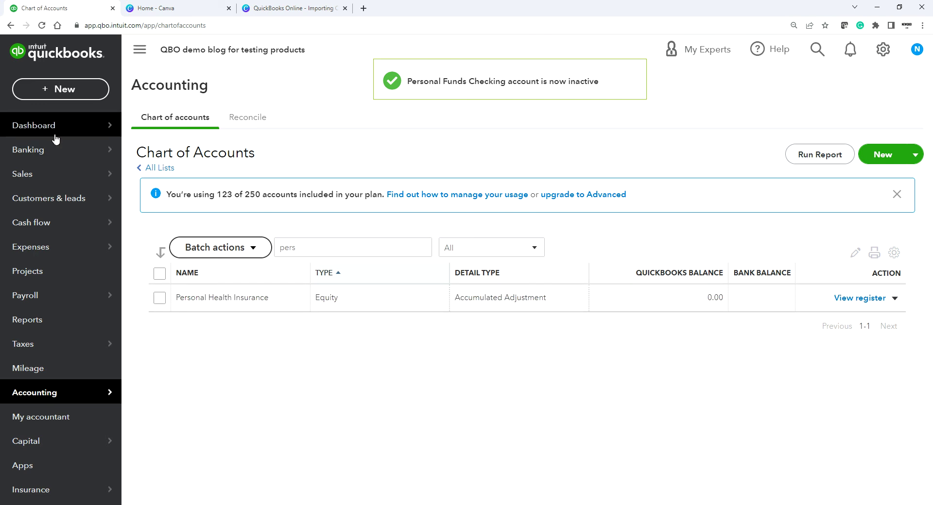
Open the Balance Sheet report and check which accounts are listed under bank accounts and credit cards.
click(24, 132)
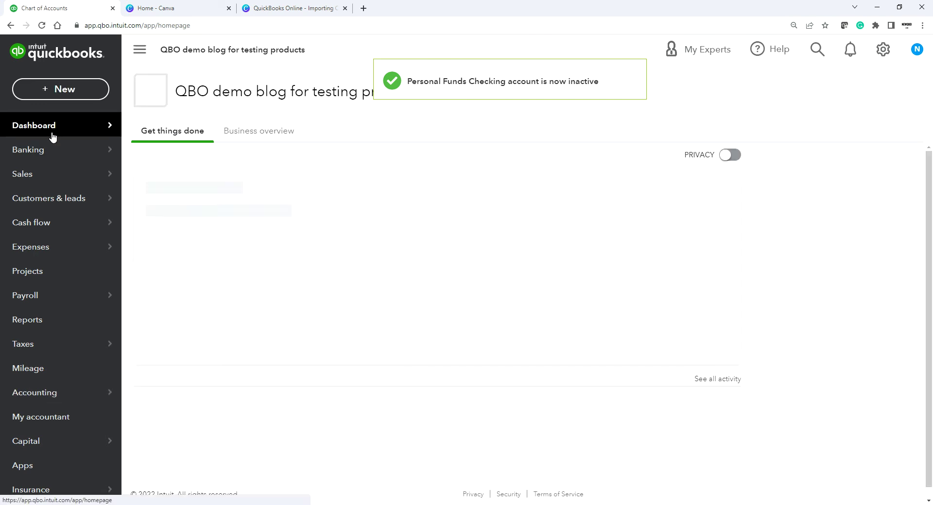
click(34, 324)
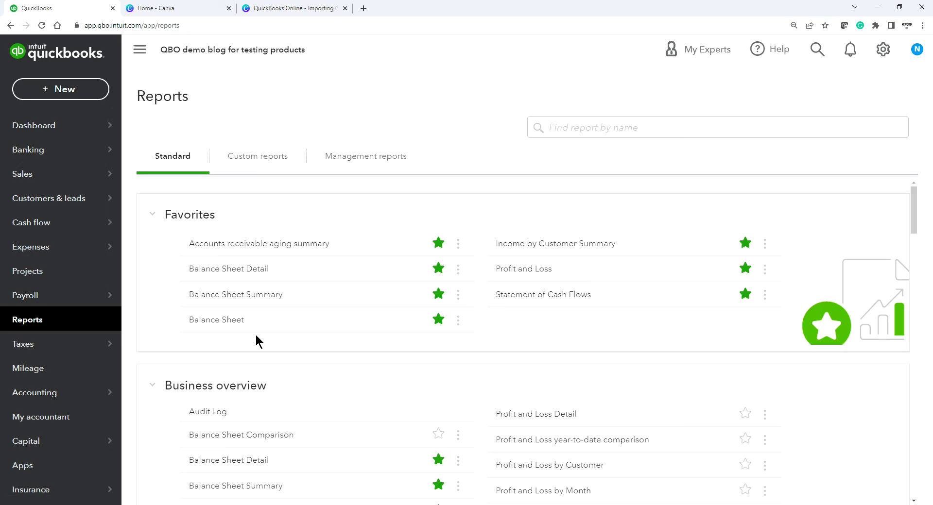
click(216, 323)
scroll(575, 384, down, 10)
scroll(617, 398, down, 1)
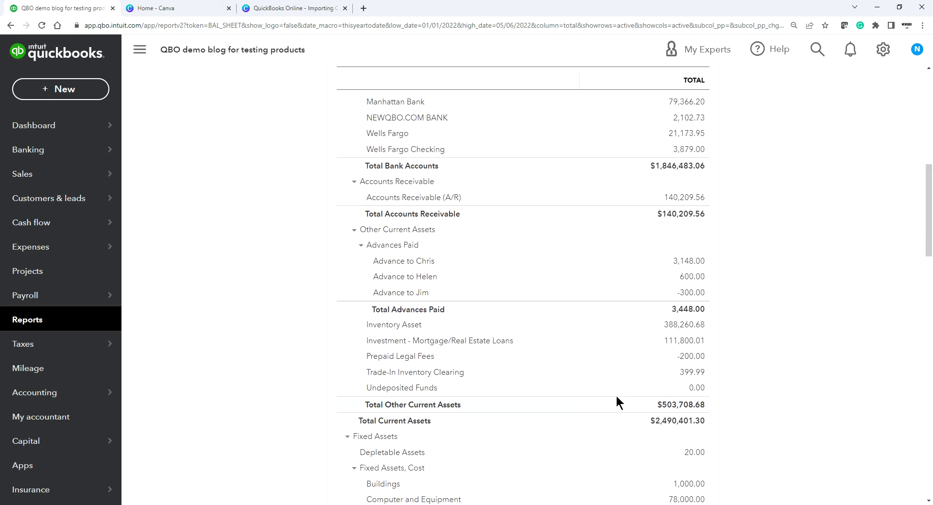
scroll(616, 399, down, 4)
scroll(617, 402, down, 8)
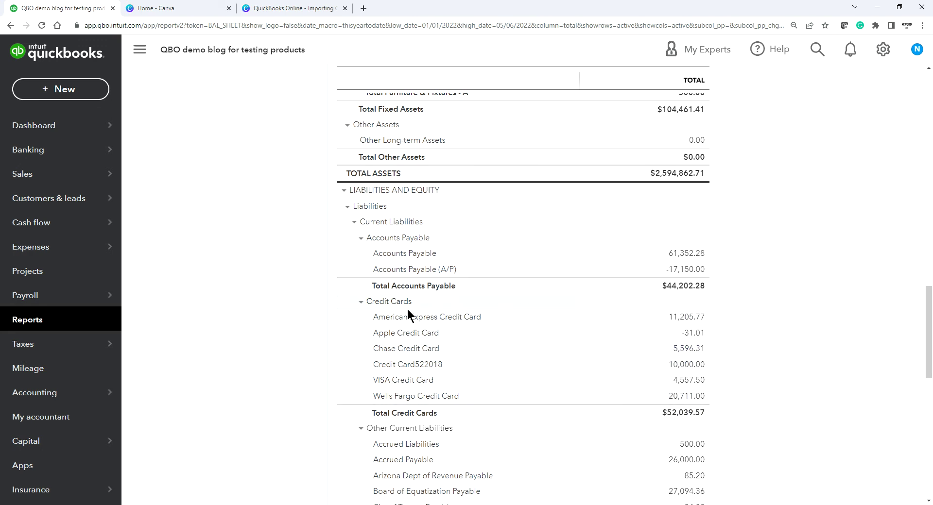
scroll(776, 427, up, 10)
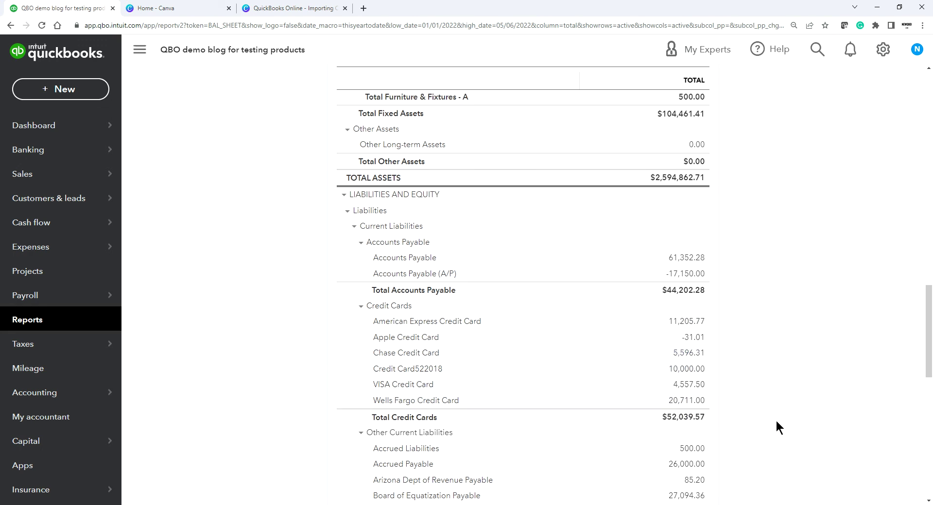
scroll(776, 428, up, 10)
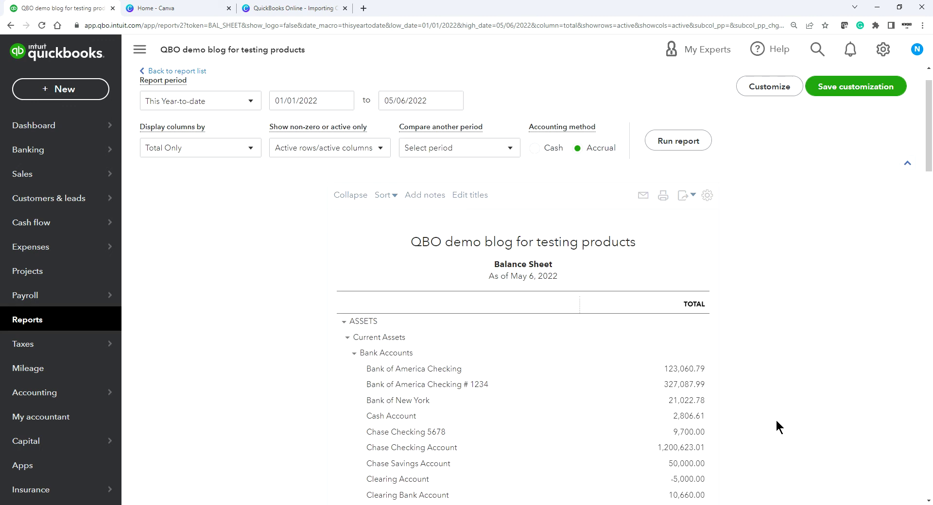
Switch to the QuickBooks Online import presentation in Canva and show its title page in full screen.
click(240, 7)
scroll(766, 298, up, 5)
scroll(767, 301, up, 2)
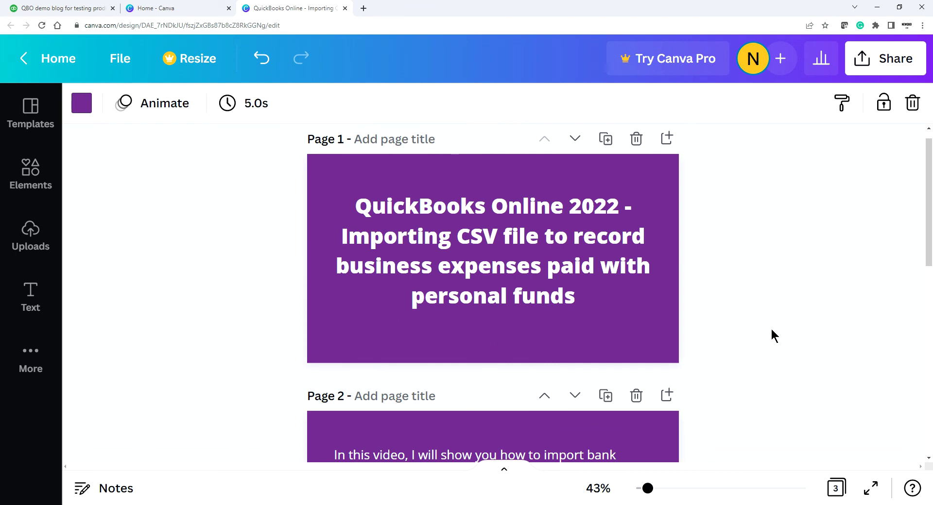
click(870, 488)
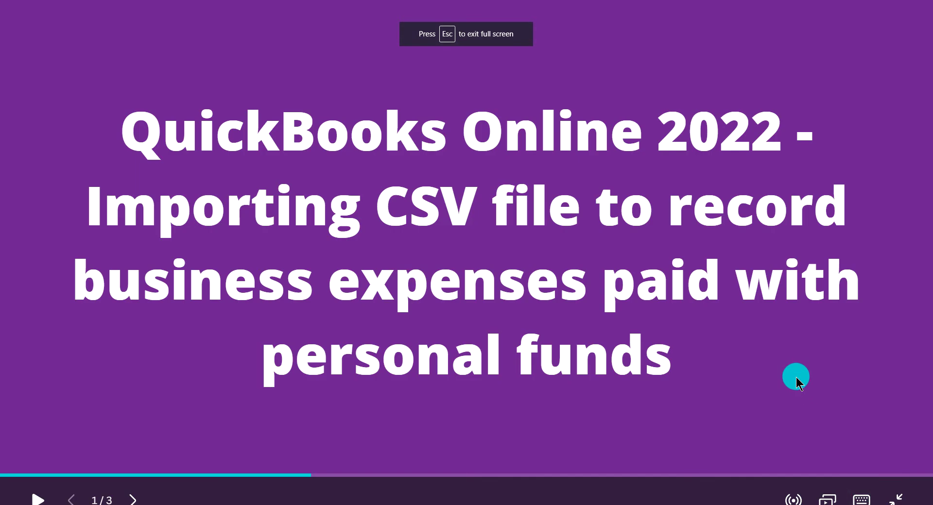